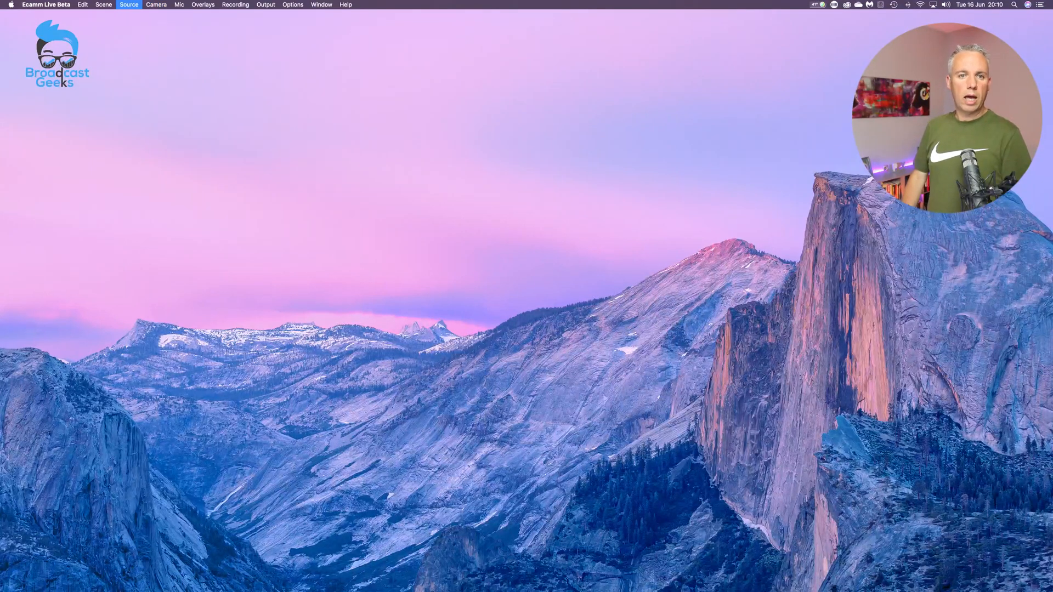
{"action": "key", "text": "Escape"}
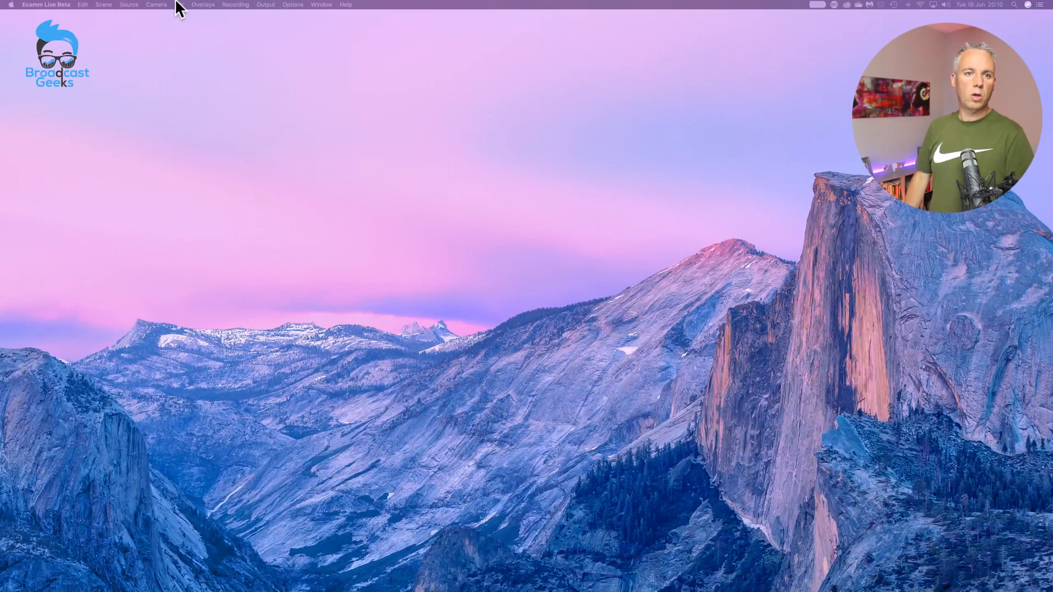
{"action": "left_click", "coordinate": [157, 4]}
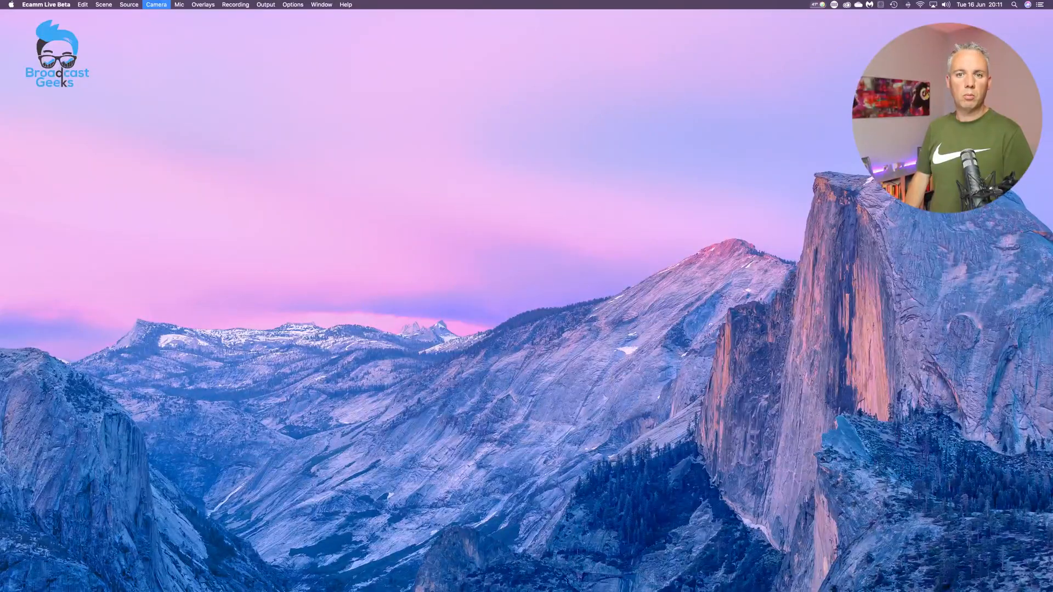
{"action": "key", "text": "Escape"}
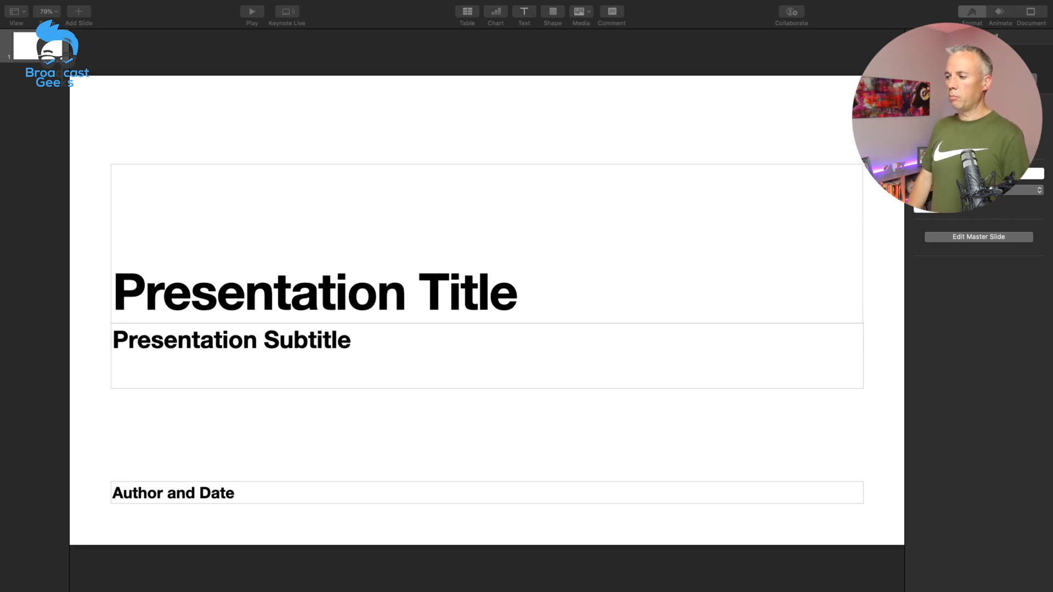
Step: Delete the title, subtitle, and author and date placeholders from the first slide to leave it blank
{"action": "left_click", "coordinate": [241, 213]}
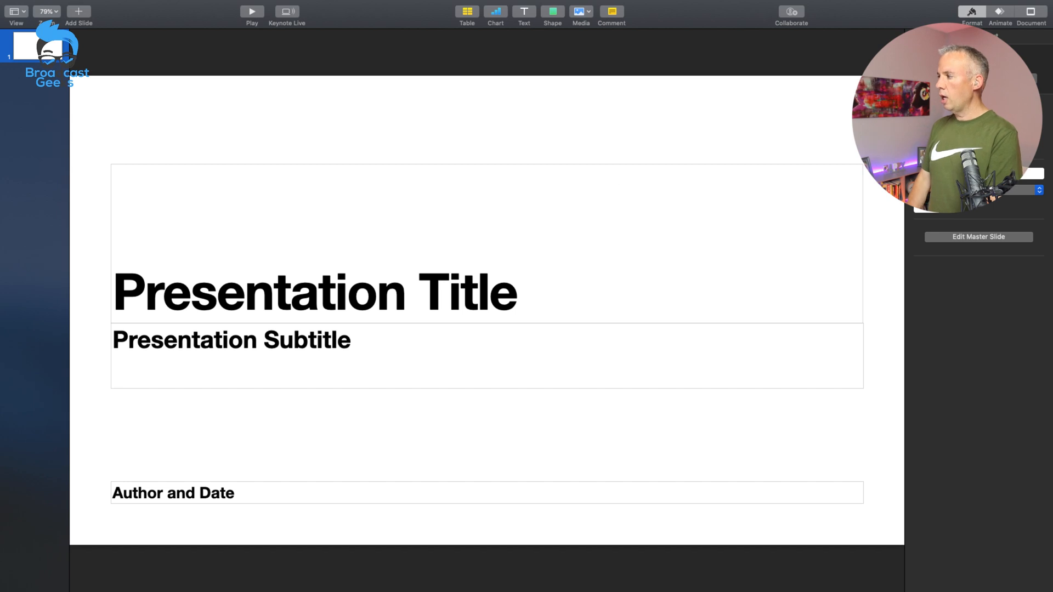
{"action": "left_click", "coordinate": [417, 234]}
{"action": "key", "text": "Delete"}
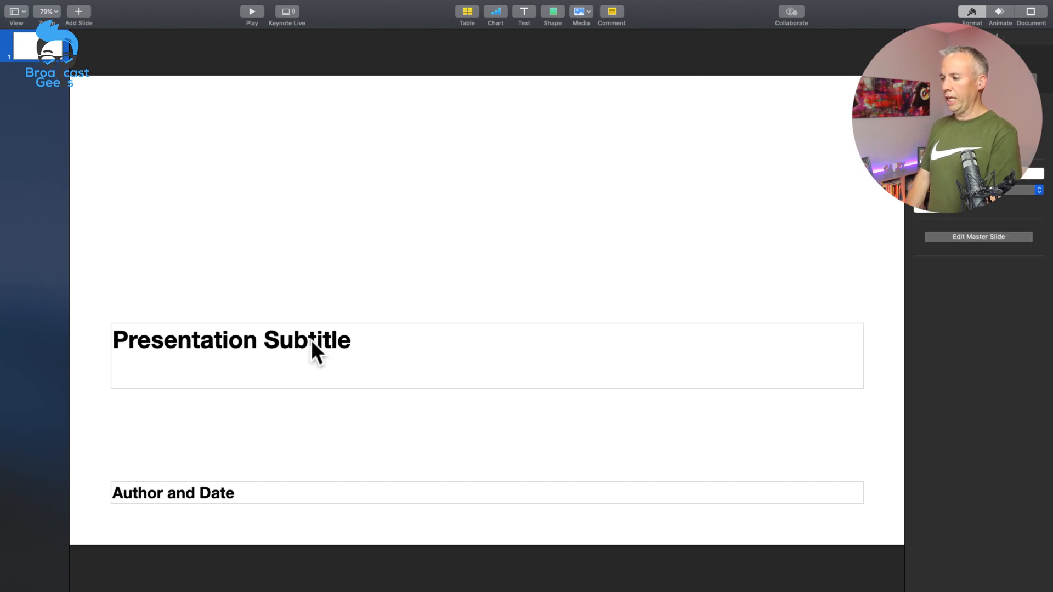
{"action": "left_click", "coordinate": [310, 340]}
{"action": "key", "text": "Delete"}
{"action": "left_click", "coordinate": [282, 496]}
{"action": "key", "text": "Delete"}
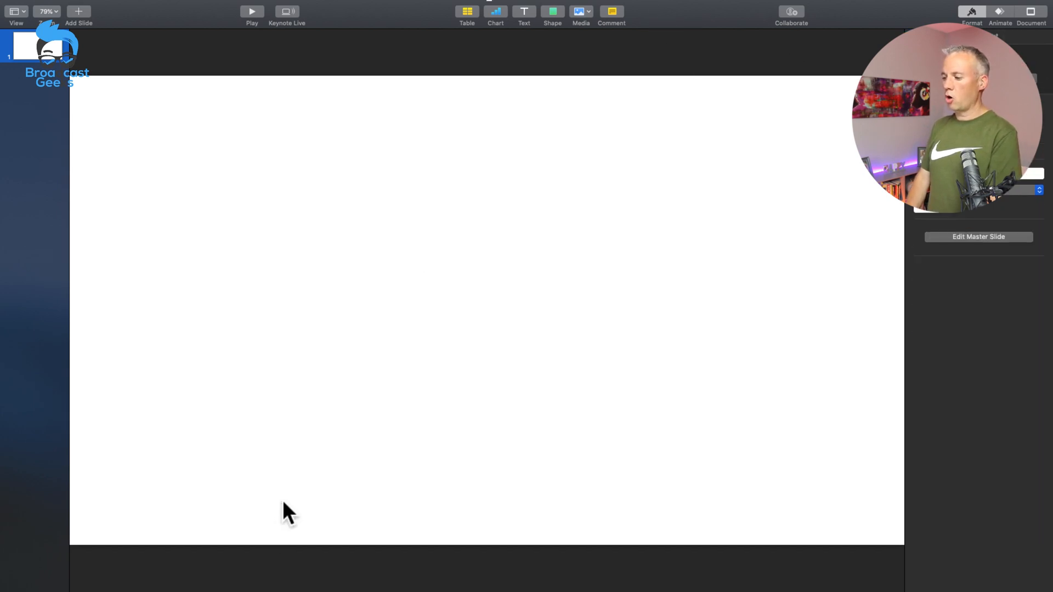
{"action": "left_click", "coordinate": [267, 369]}
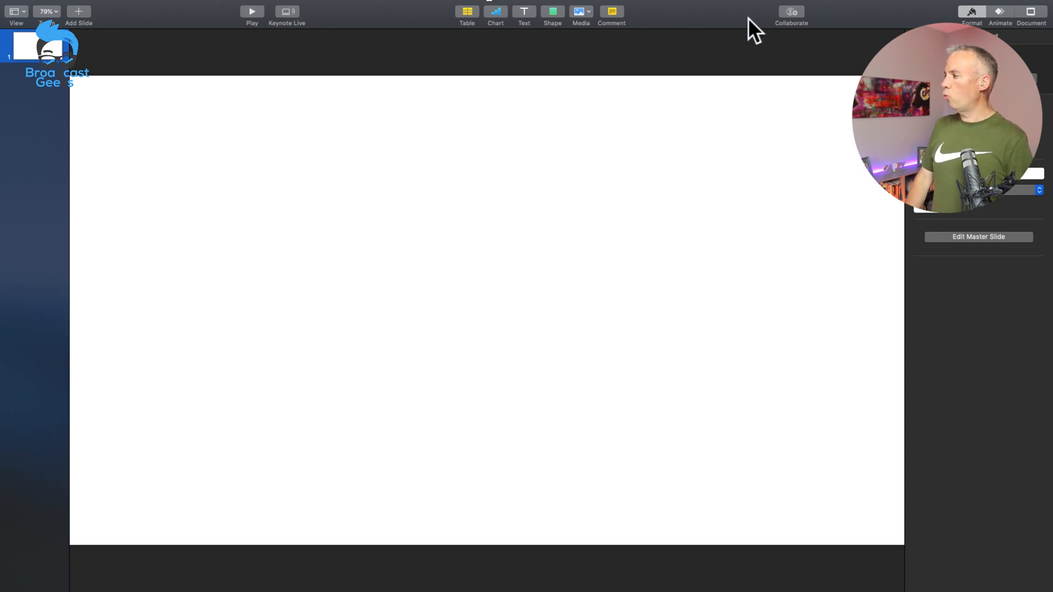
Step: Set the presentation's slide size to Widescreen (16:9)
{"action": "mouse_move", "coordinate": [747, 18]}
{"action": "left_mouse_down"}
{"action": "mouse_move", "coordinate": [654, 29]}
{"action": "mouse_move", "coordinate": [156, 24]}
{"action": "left_mouse_up"}
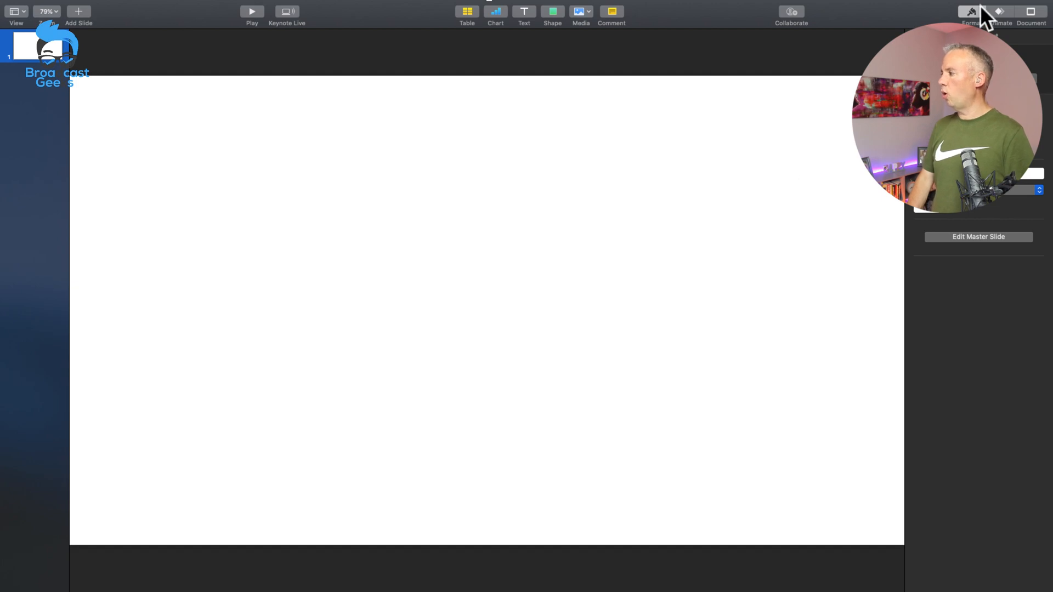
{"action": "left_click", "coordinate": [1022, 12]}
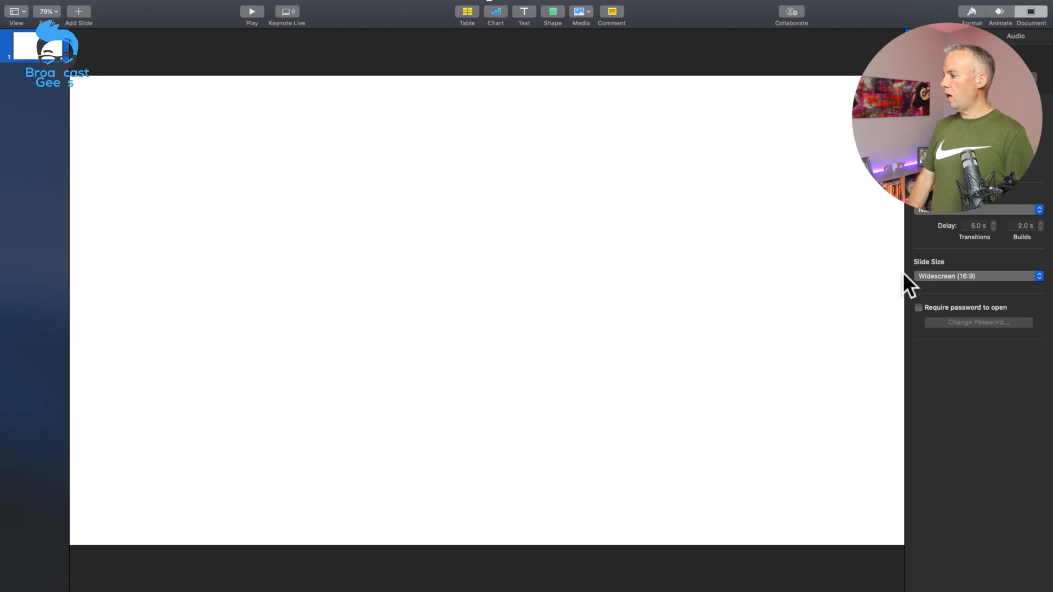
{"action": "left_click", "coordinate": [958, 276]}
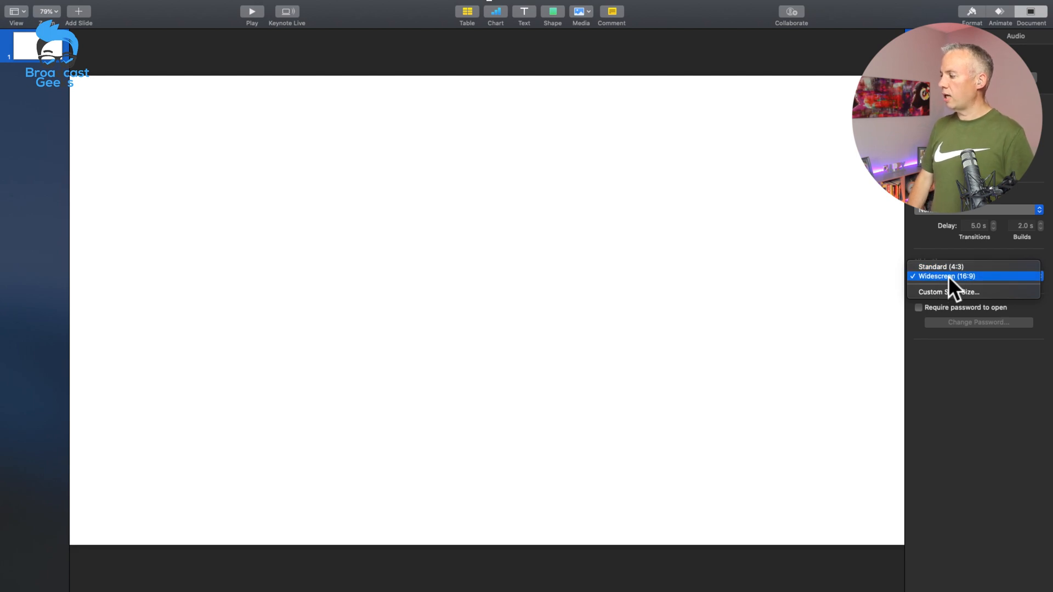
{"action": "left_click", "coordinate": [948, 276]}
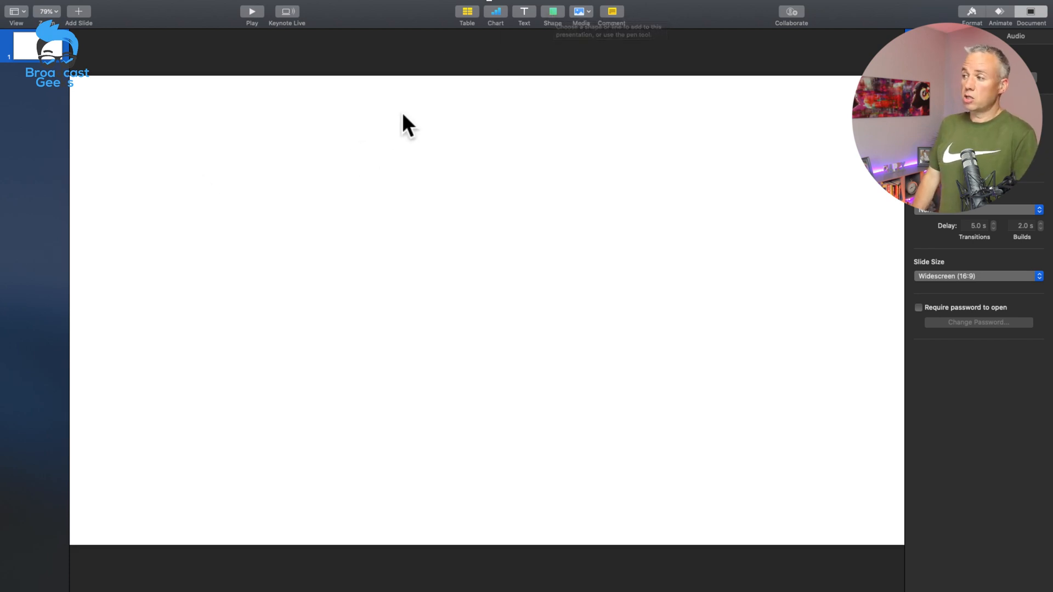
Step: Insert a basic square shape and stretch it into a wide, low bar near the slide's lower-left corner
{"action": "left_click", "coordinate": [554, 8]}
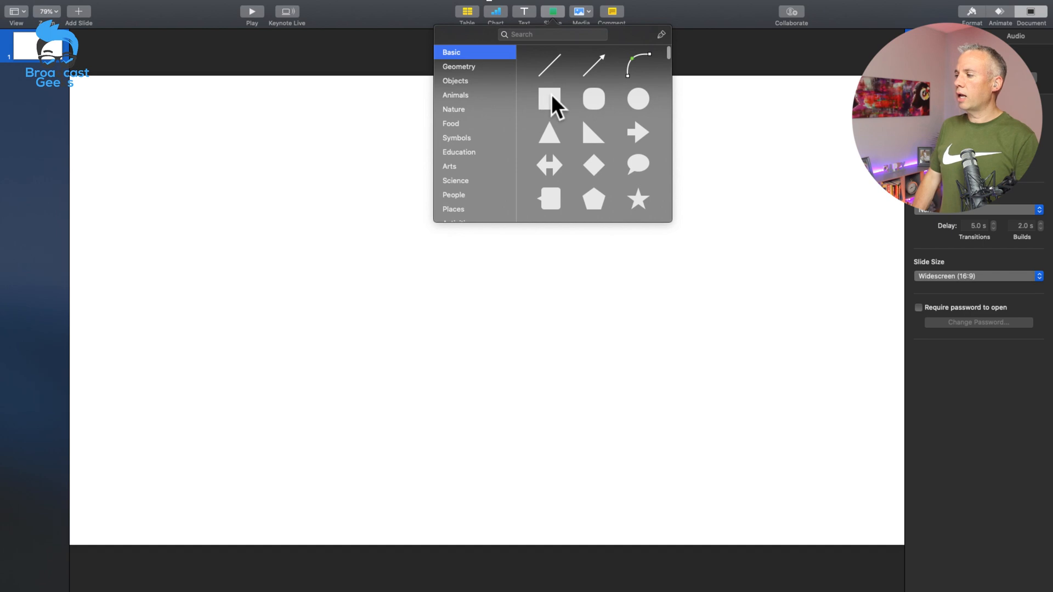
{"action": "left_click", "coordinate": [552, 104]}
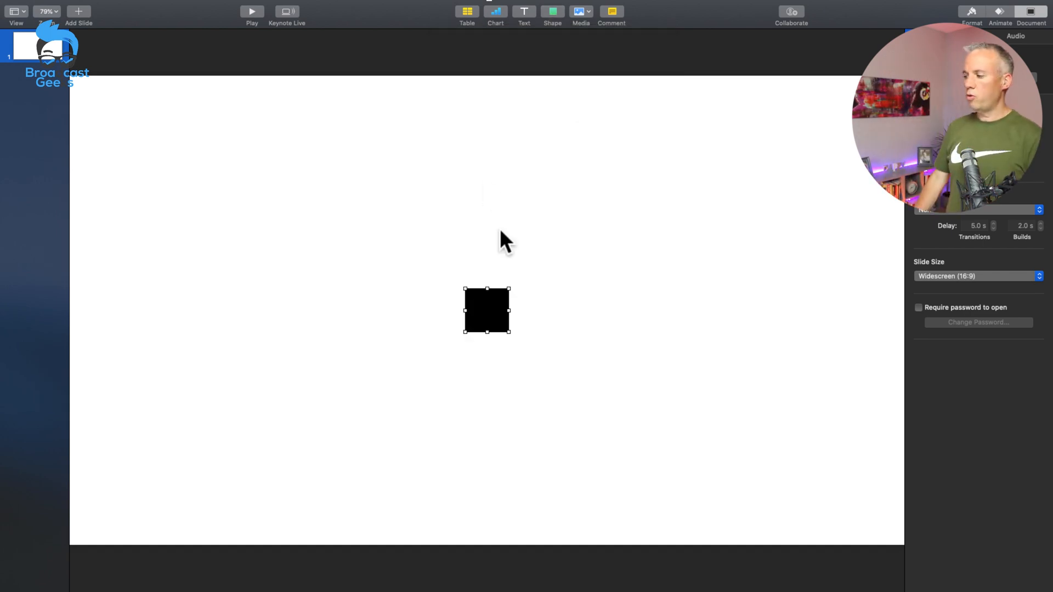
{"action": "left_click_drag", "start_coordinate": [478, 314], "coordinate": [356, 469]}
{"action": "left_click_drag", "start_coordinate": [248, 461], "coordinate": [212, 475]}
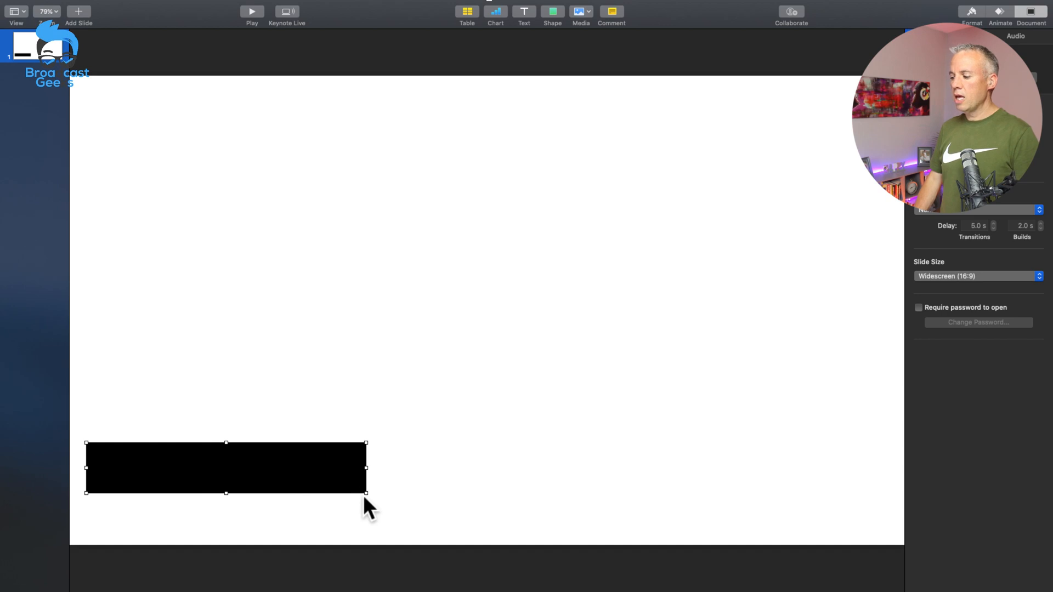
{"action": "mouse_move", "coordinate": [366, 493]}
{"action": "left_mouse_down"}
{"action": "mouse_move", "coordinate": [370, 501]}
{"action": "mouse_move", "coordinate": [359, 499]}
{"action": "left_mouse_up"}
{"action": "left_click_drag", "start_coordinate": [296, 482], "coordinate": [294, 480]}
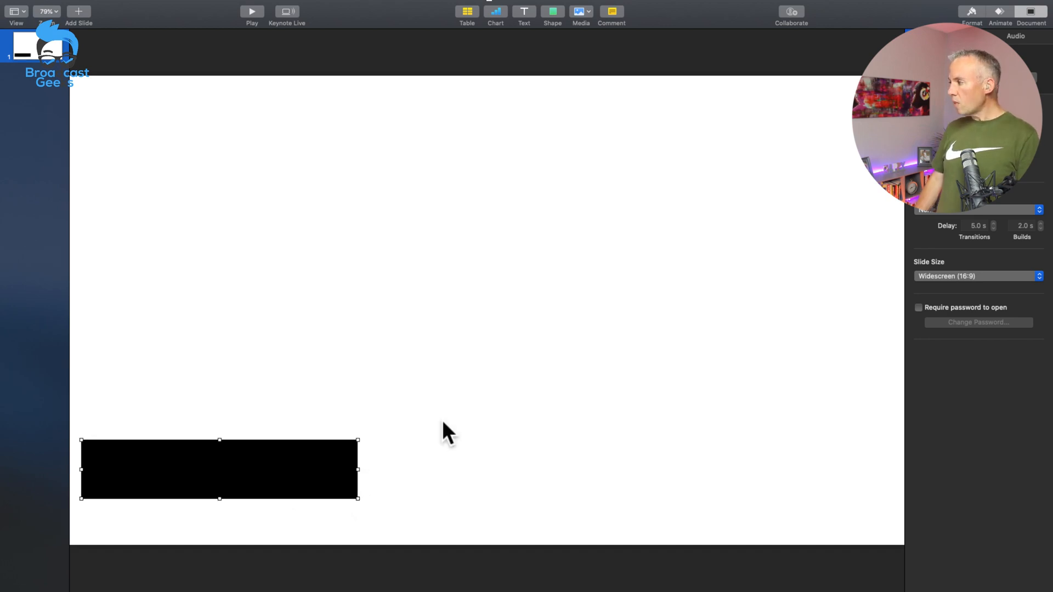
Step: Change the rectangle's fill colour to the dark orange swatch
{"action": "left_click", "coordinate": [969, 12]}
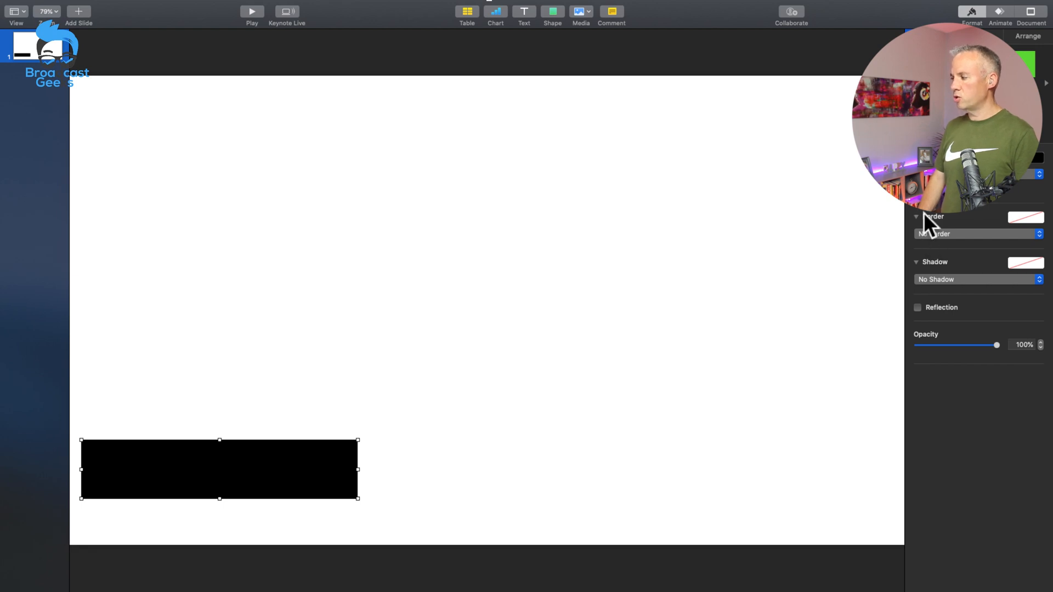
{"action": "left_click", "coordinate": [928, 192]}
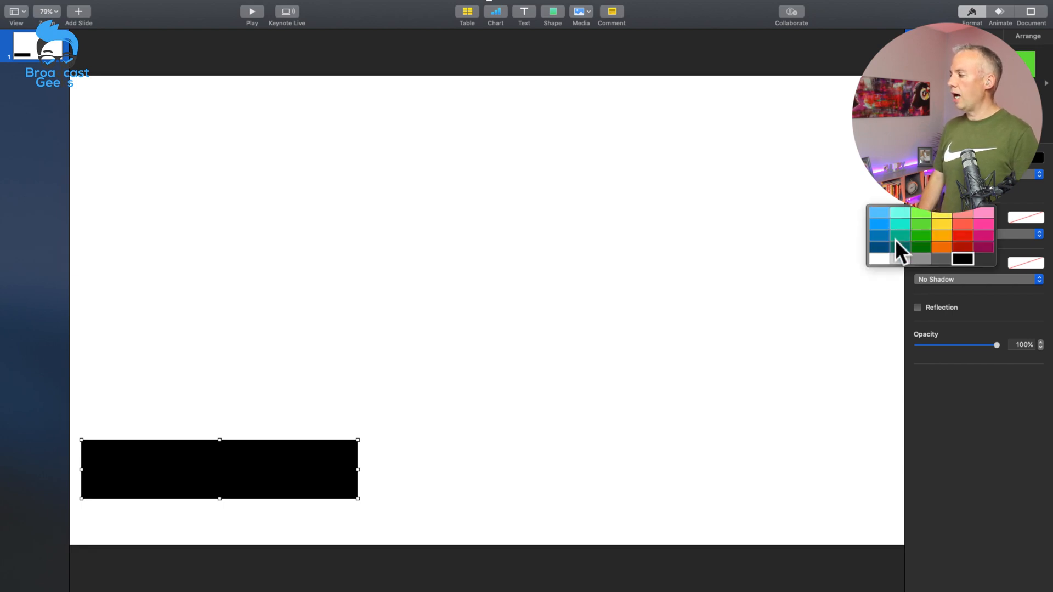
{"action": "left_click", "coordinate": [942, 259]}
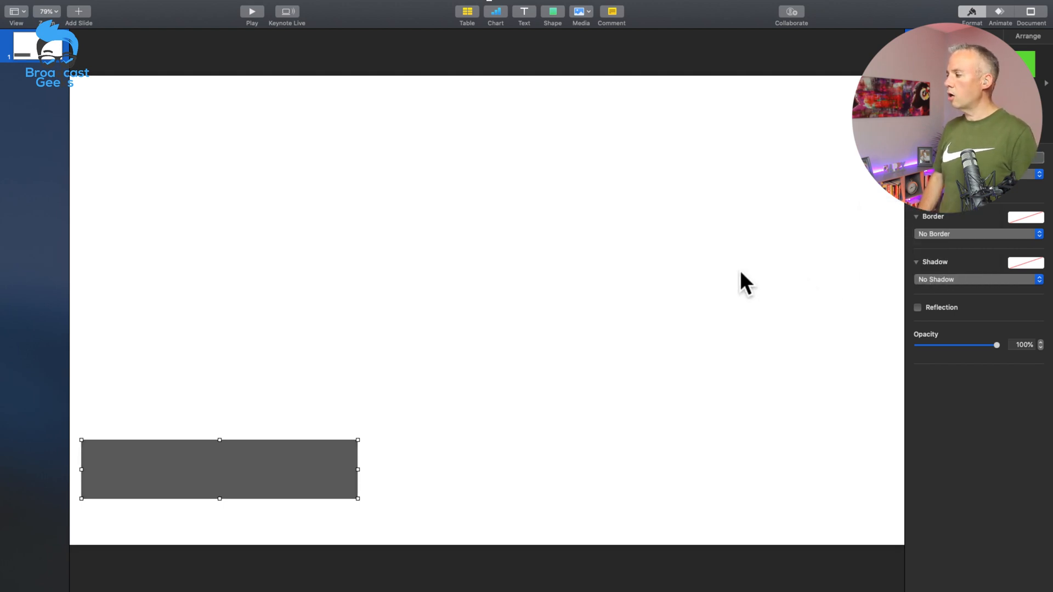
{"action": "left_click", "coordinate": [928, 191]}
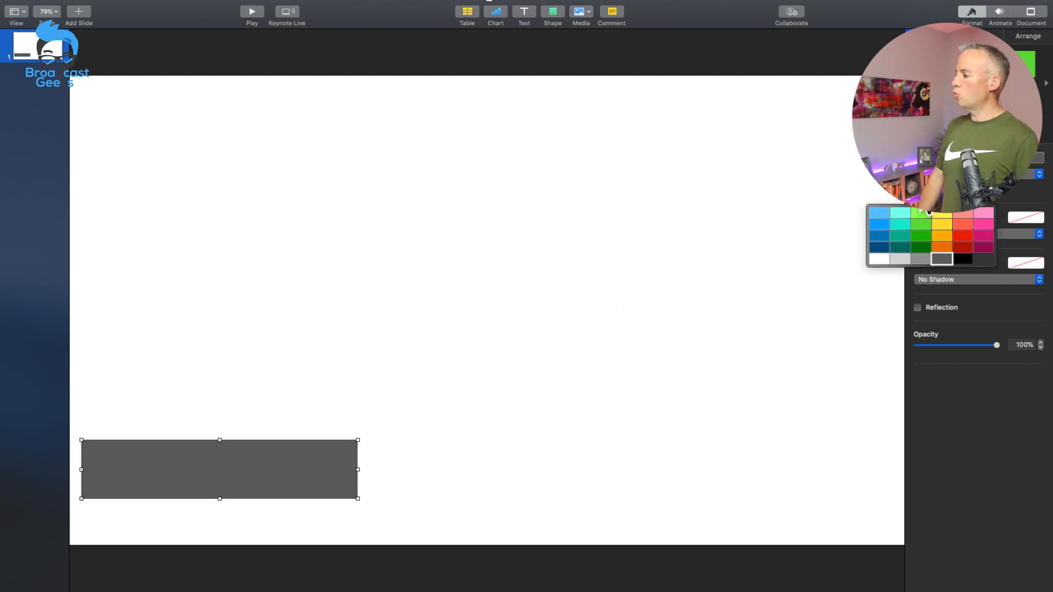
{"action": "left_click", "coordinate": [938, 245]}
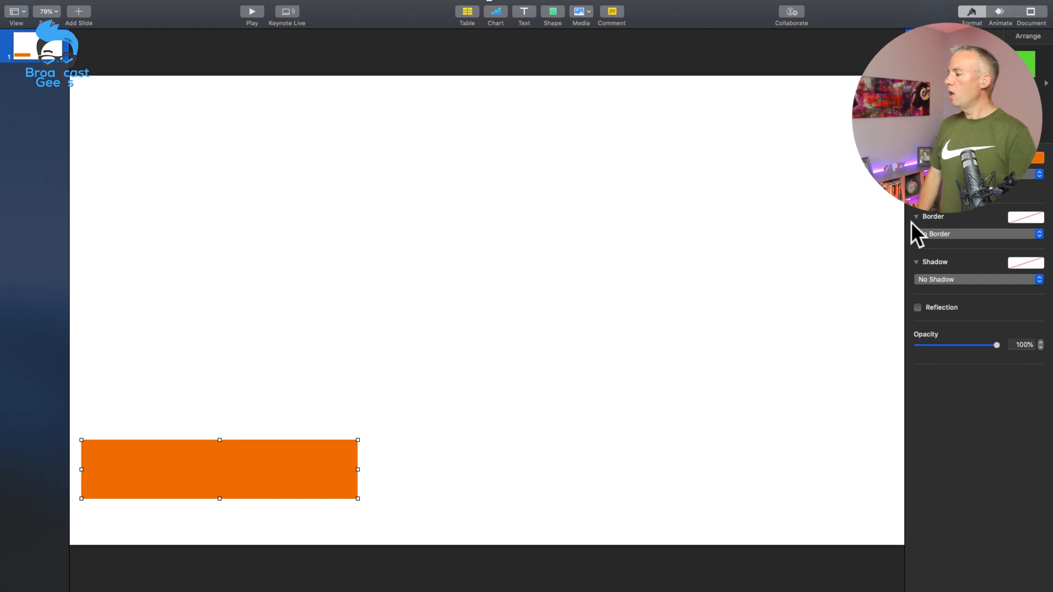
Step: Give the orange rectangle a dark grey Line border with a width of 3 pt
{"action": "left_click", "coordinate": [928, 234]}
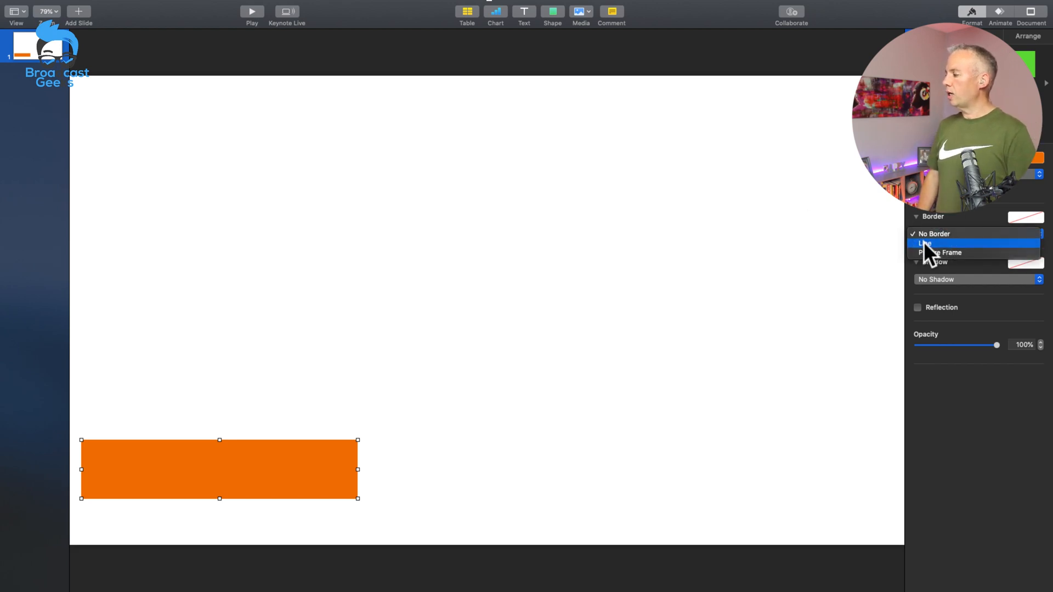
{"action": "left_click", "coordinate": [923, 243]}
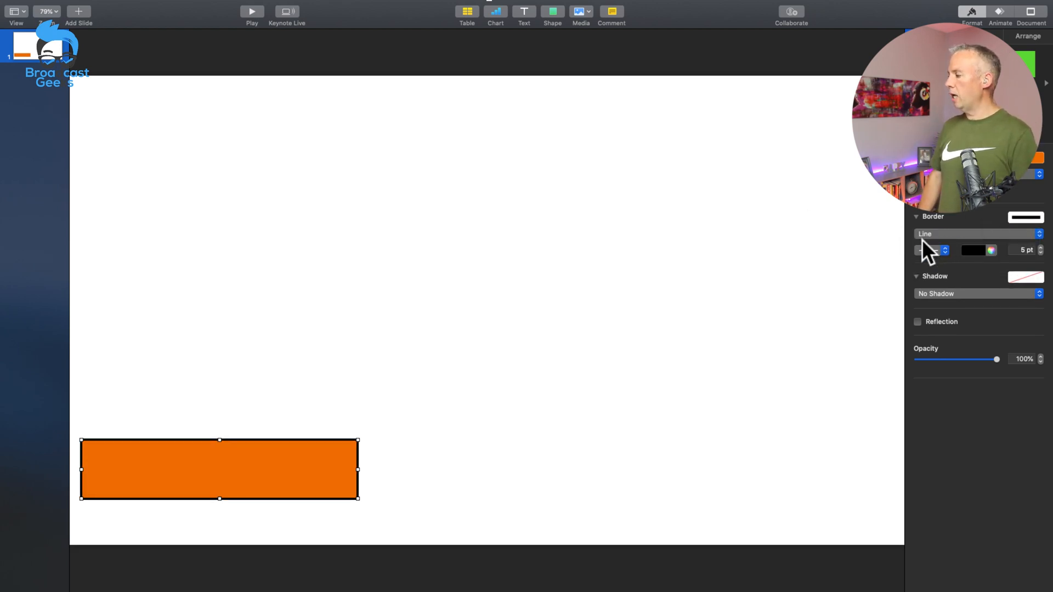
{"action": "left_click", "coordinate": [971, 250]}
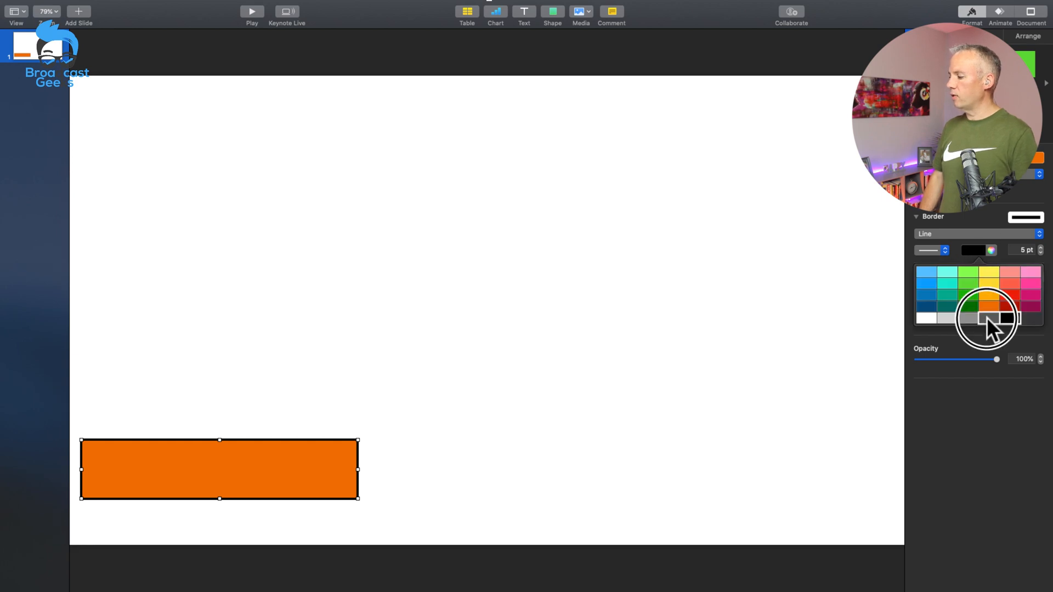
{"action": "left_click", "coordinate": [986, 319]}
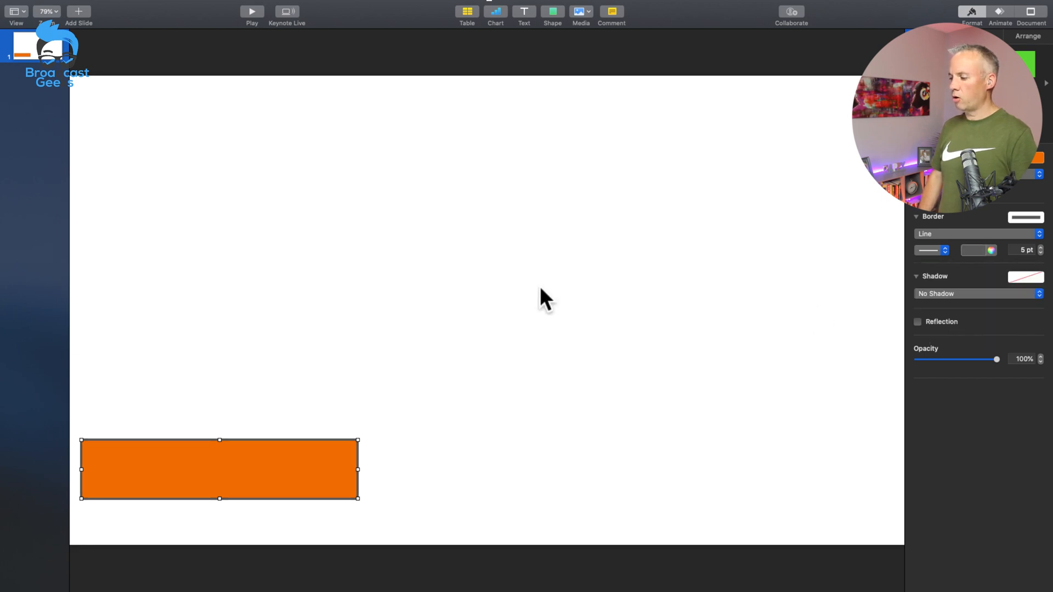
{"action": "left_click", "coordinate": [1041, 252]}
{"action": "left_click", "coordinate": [1040, 252]}
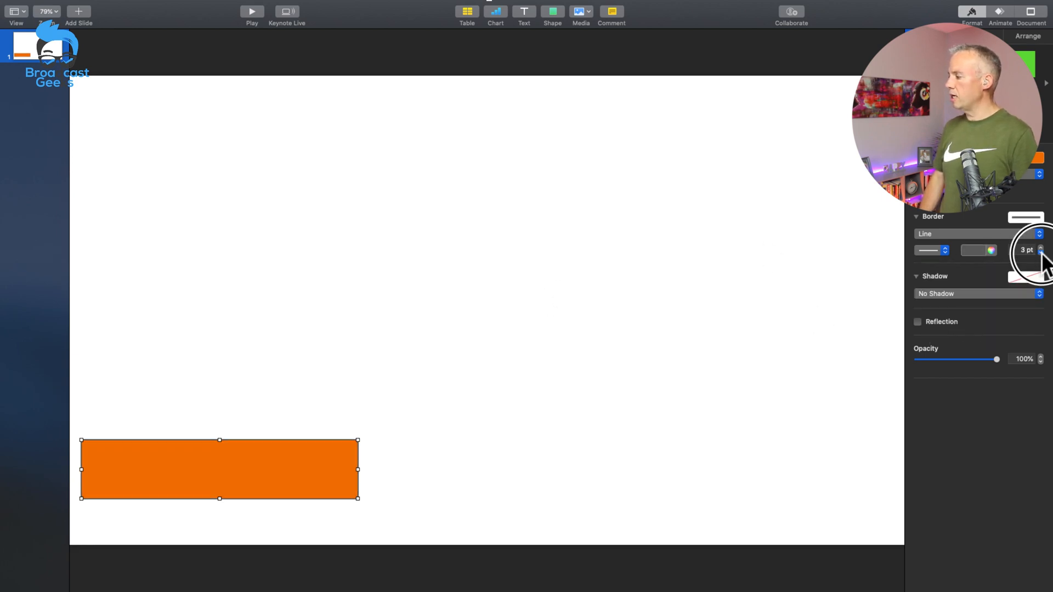
{"action": "left_click", "coordinate": [684, 257]}
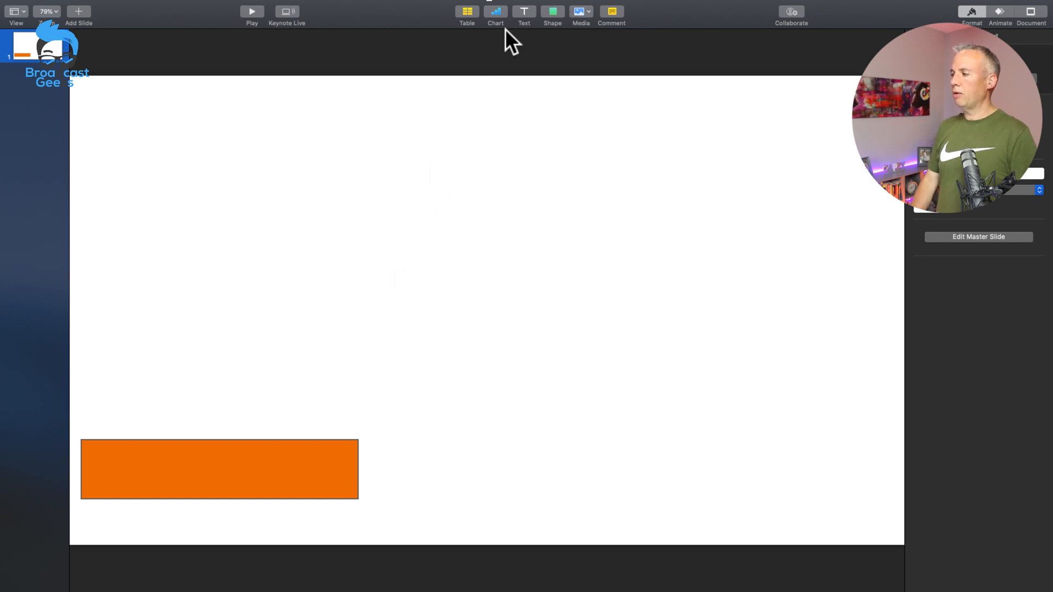
Step: Add a text box to the slide and enter the presenter's full name in it
{"action": "left_click", "coordinate": [523, 14]}
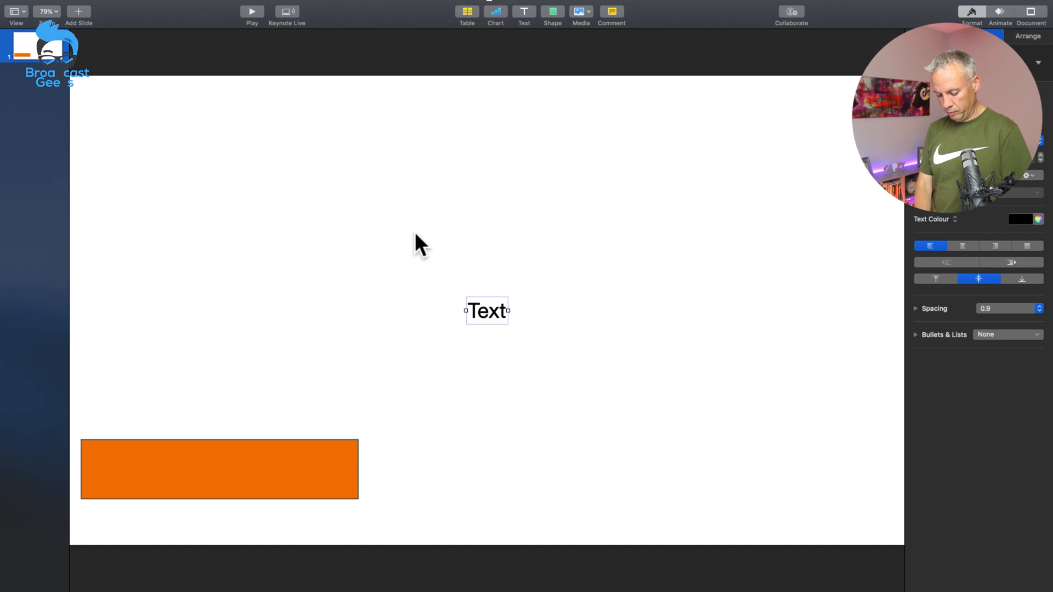
{"action": "type", "text": "Christoph"}
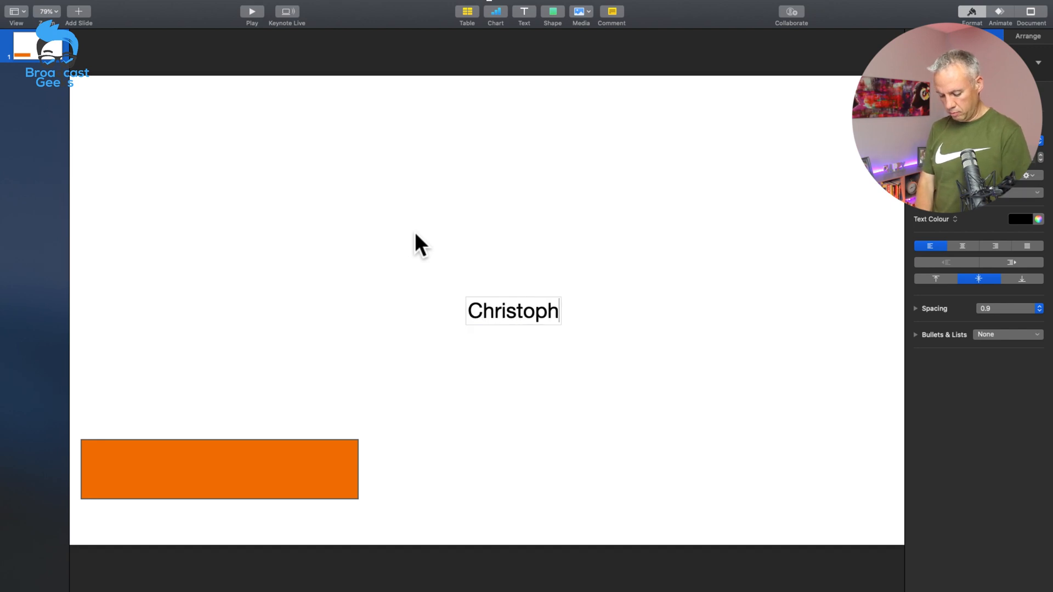
{"action": "type", "text": "er Cole"}
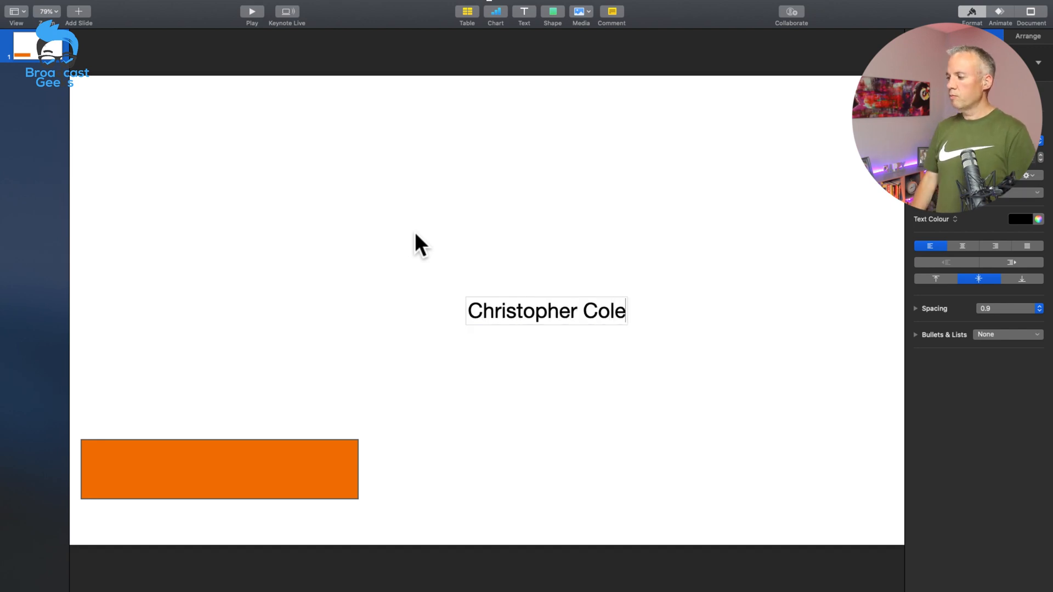
Step: Change the whole name text to a different sans-serif font in the Bold style
{"action": "triple_click", "coordinate": [546, 321]}
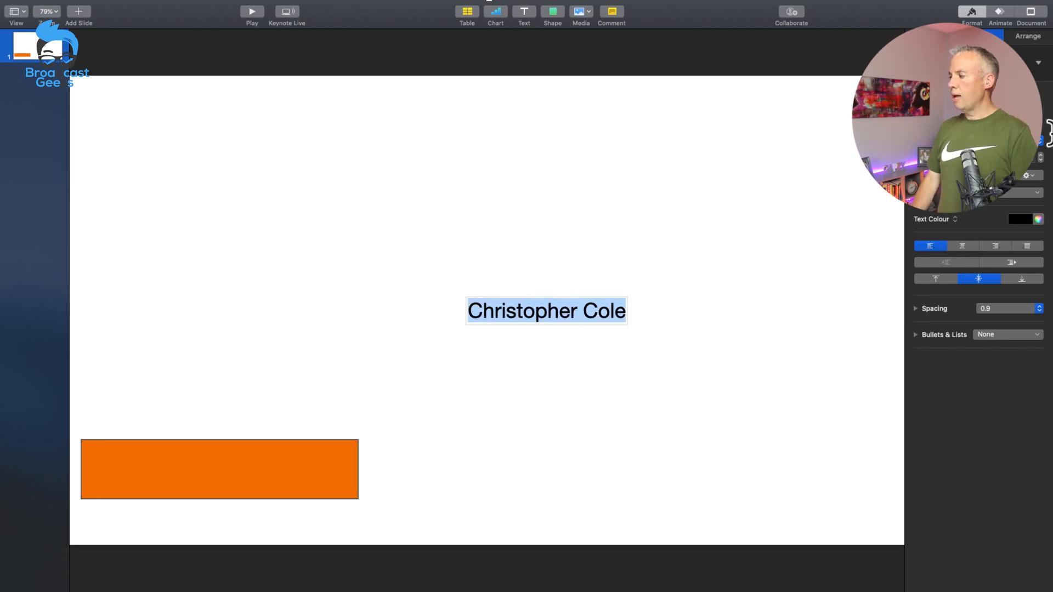
{"action": "left_click", "coordinate": [995, 141]}
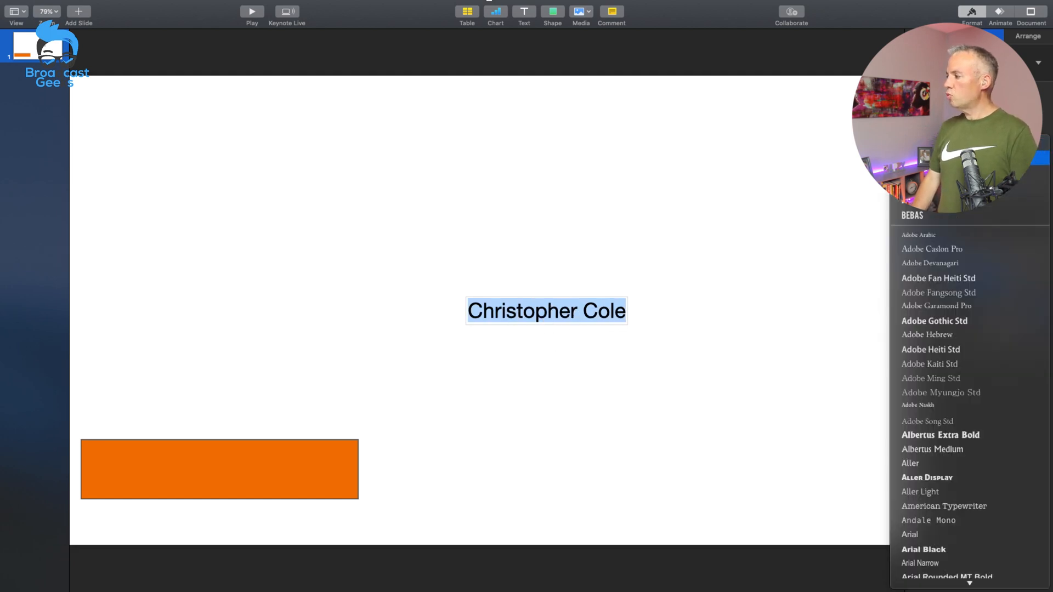
{"action": "left_click", "coordinate": [960, 158]}
{"action": "left_click", "coordinate": [954, 158]}
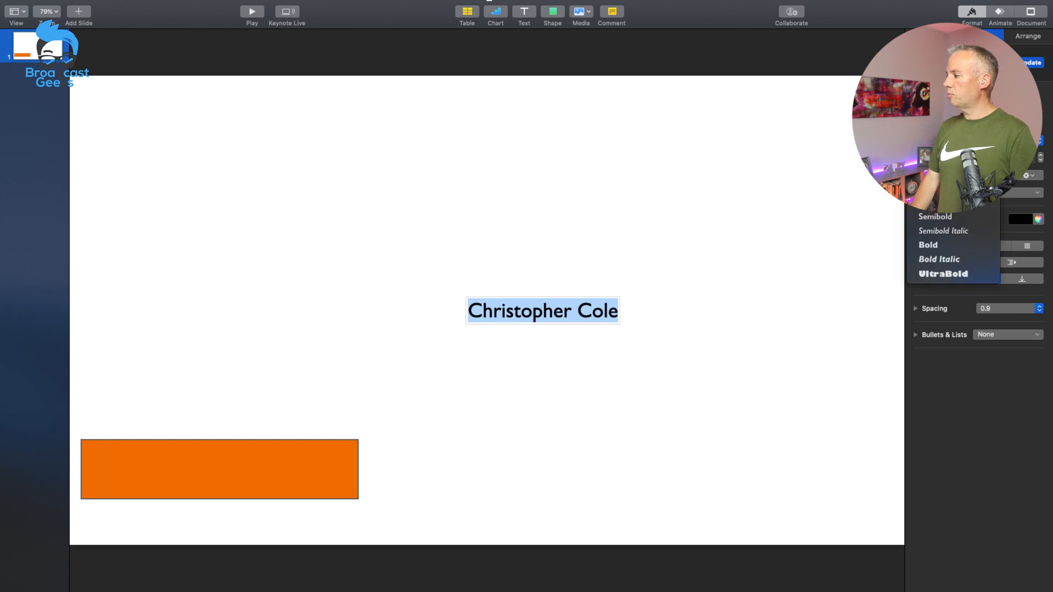
{"action": "left_click", "coordinate": [933, 242]}
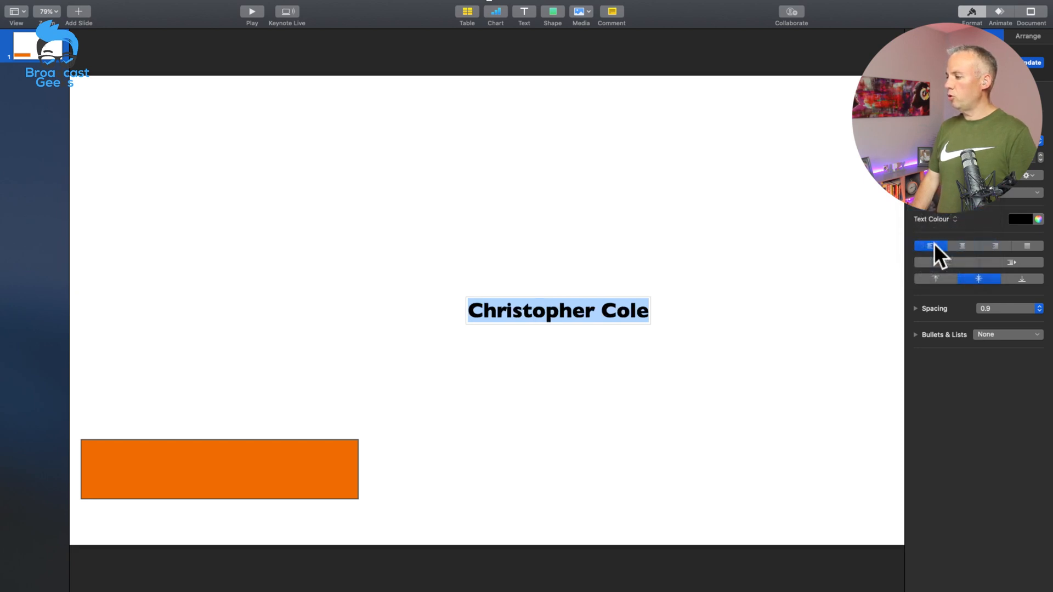
Step: Increase the font size of the name text by several points
{"action": "left_click", "coordinate": [1039, 155]}
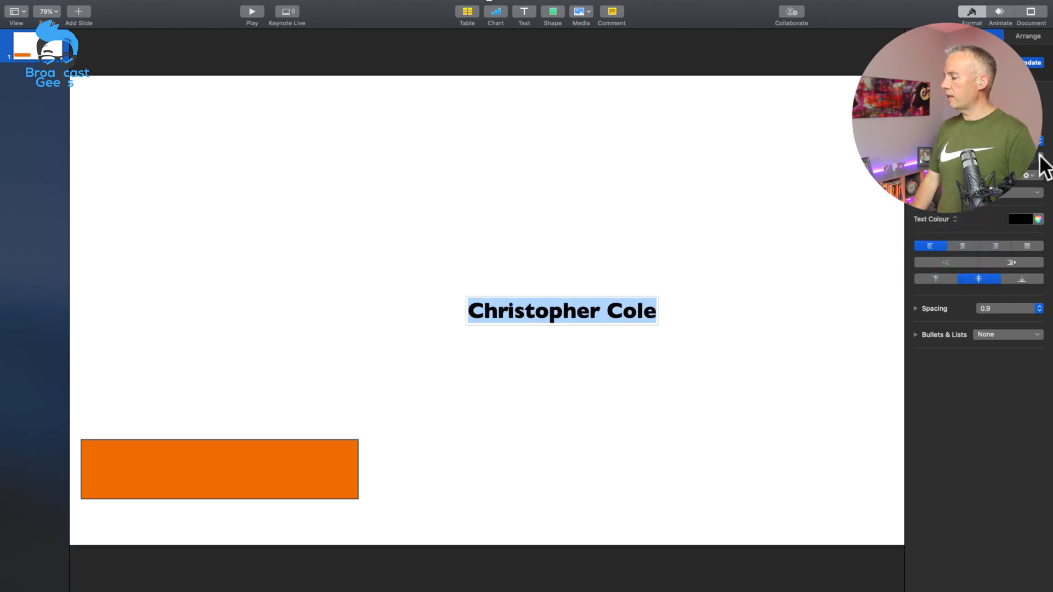
{"action": "left_click", "coordinate": [1039, 154]}
{"action": "left_click", "coordinate": [1039, 154]}
{"action": "left_click", "coordinate": [1039, 154]}
{"action": "left_click", "coordinate": [1039, 154]}
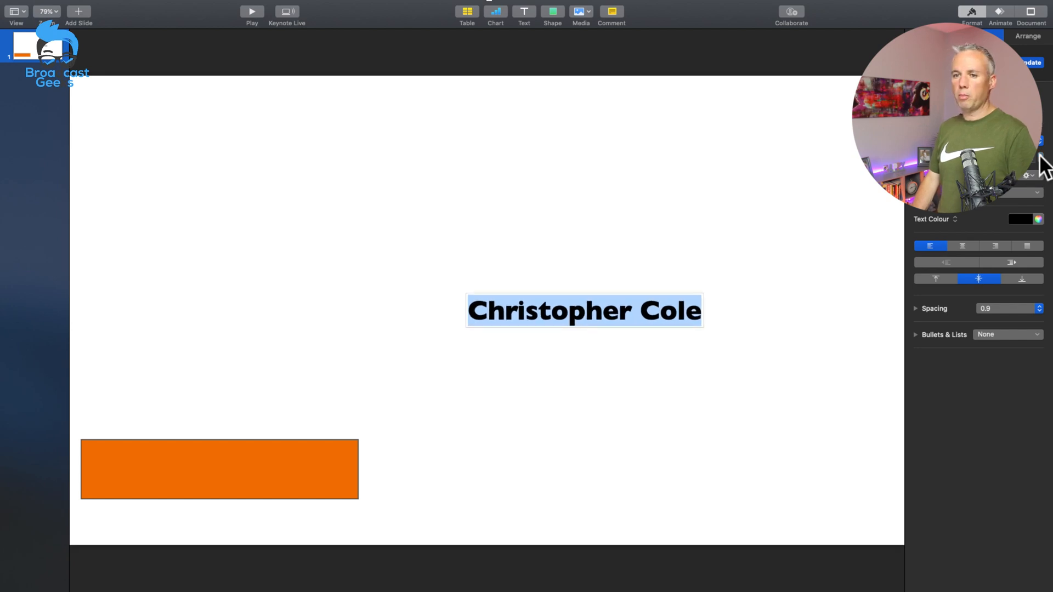
Step: Enlarge the name text a few more points and centre it on the orange rectangle
{"action": "left_click", "coordinate": [1039, 154]}
{"action": "left_click", "coordinate": [1039, 154]}
{"action": "left_click", "coordinate": [1038, 154]}
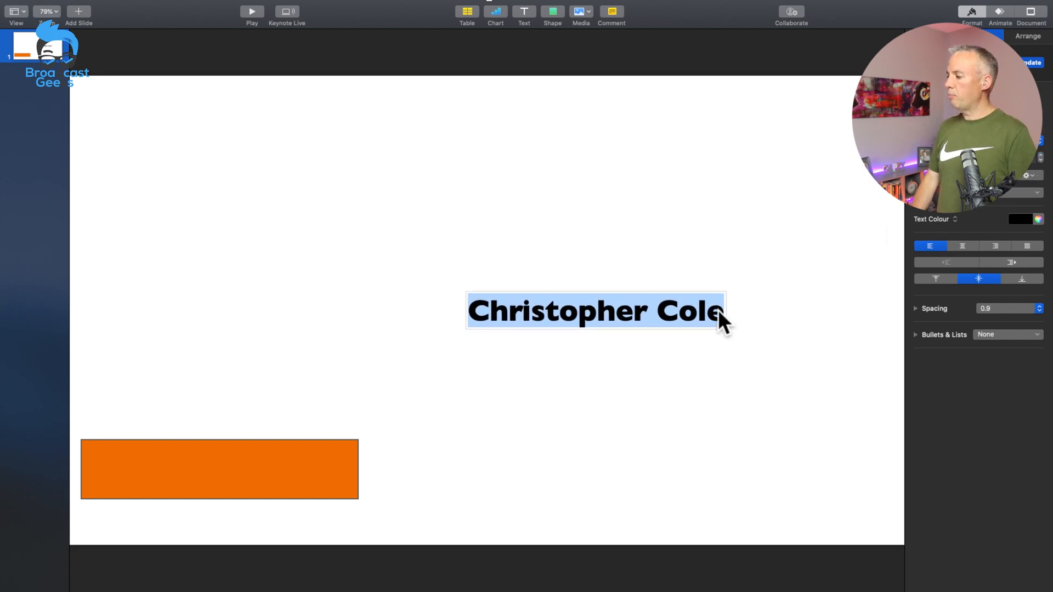
{"action": "left_click", "coordinate": [631, 323]}
{"action": "left_click", "coordinate": [584, 256]}
{"action": "left_click_drag", "start_coordinate": [580, 314], "coordinate": [217, 465]}
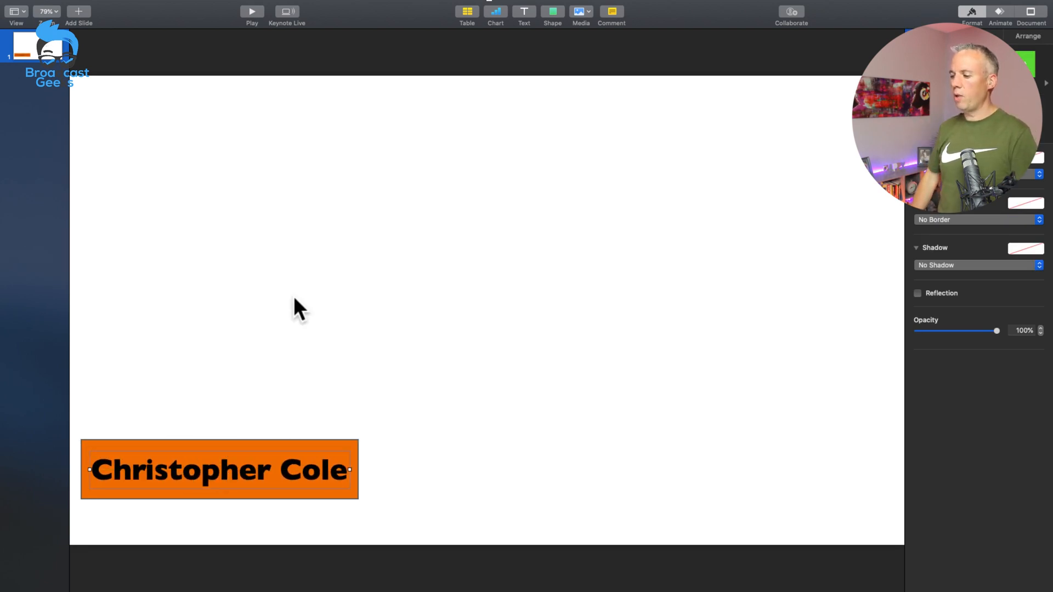
{"action": "left_click", "coordinate": [321, 196]}
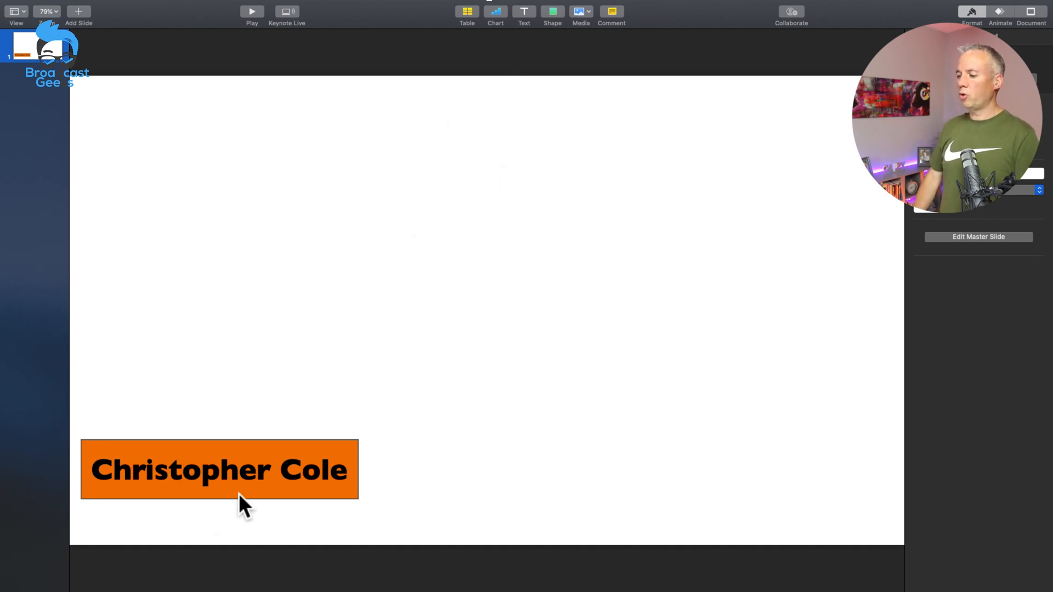
Step: Duplicate the orange rectangle and move the copy clear of the name bar, above and to its right
{"action": "left_click", "coordinate": [251, 486]}
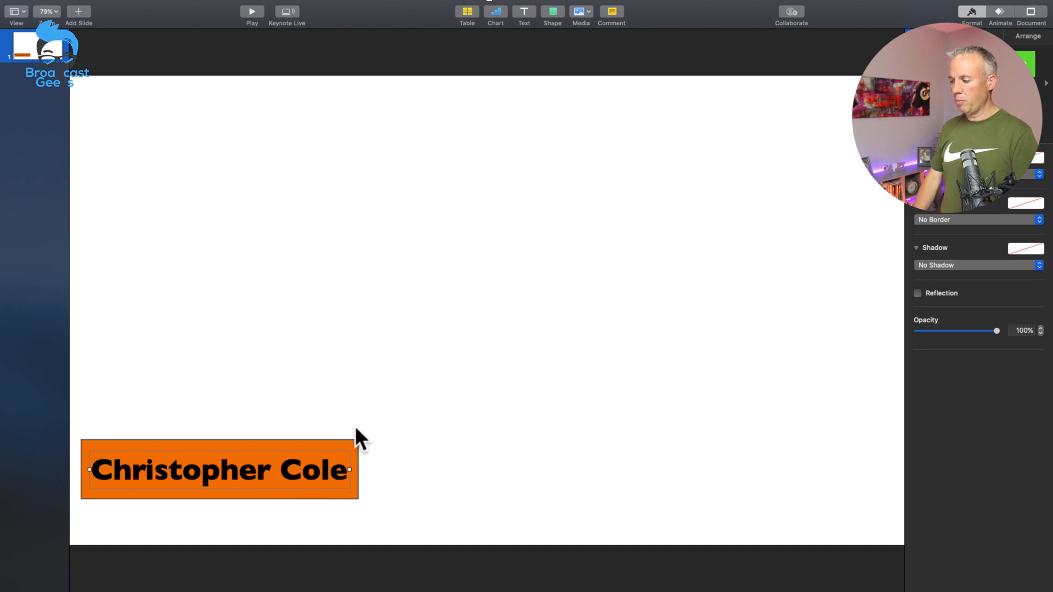
{"action": "left_click", "coordinate": [352, 441]}
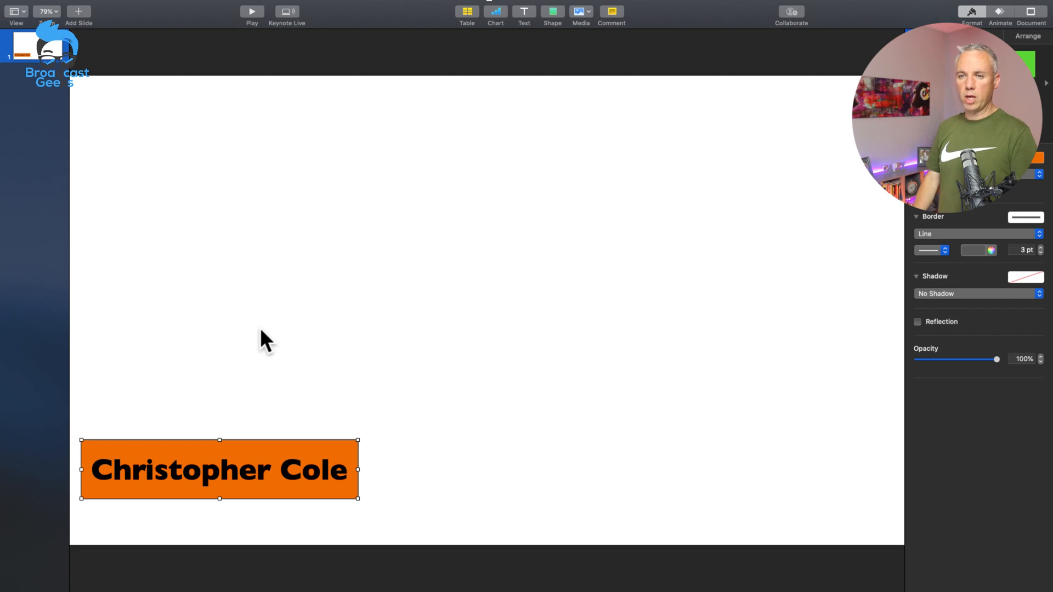
{"action": "left_click", "coordinate": [359, 354]}
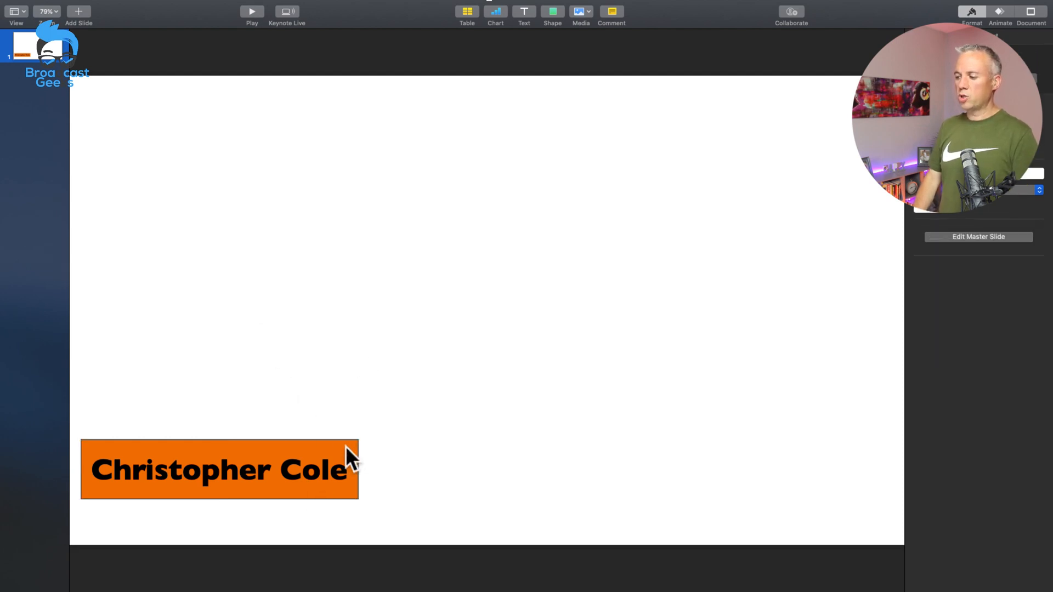
{"action": "left_click", "coordinate": [345, 445]}
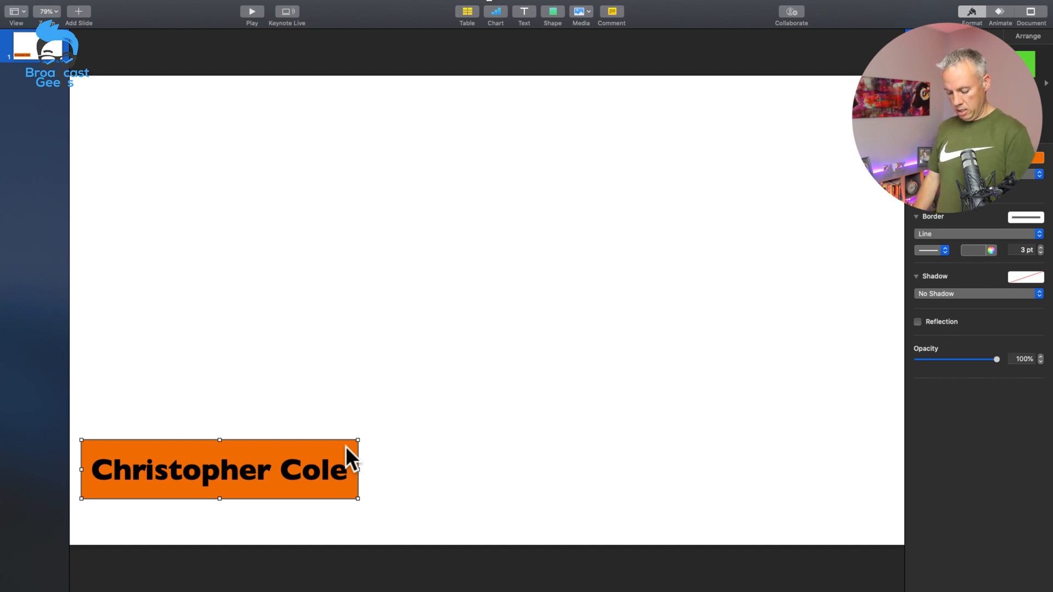
{"action": "key", "text": "super+v"}
{"action": "left_click", "coordinate": [376, 331]}
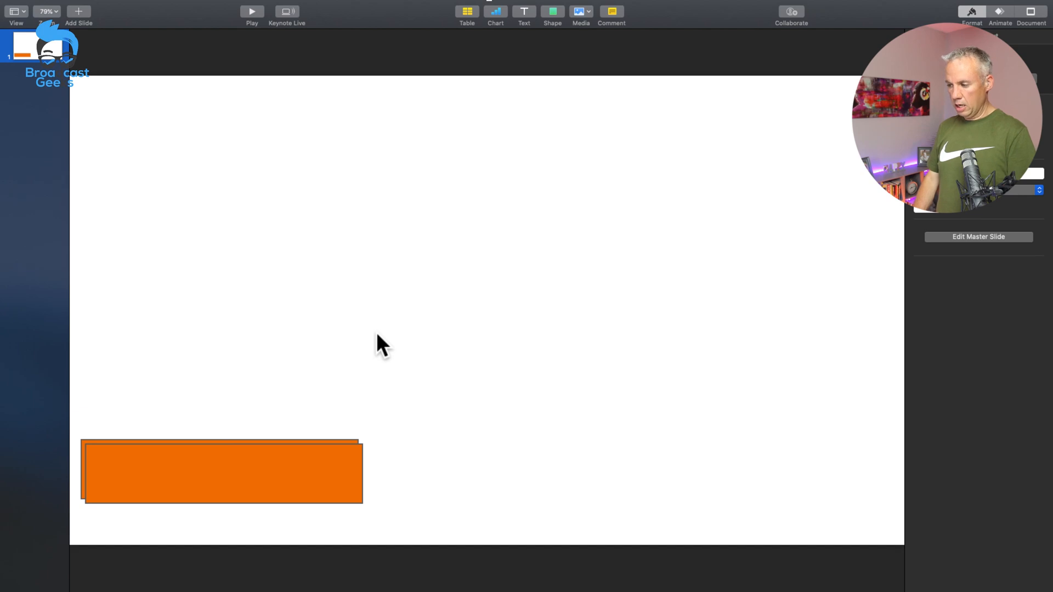
{"action": "key", "text": "super+v"}
{"action": "key", "text": "Delete"}
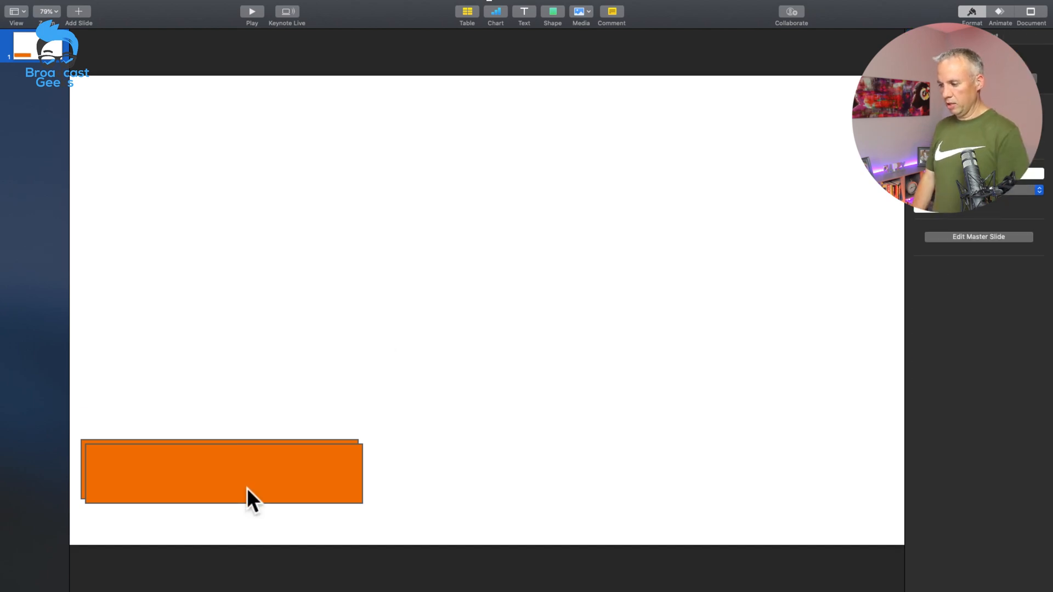
{"action": "left_click_drag", "start_coordinate": [306, 481], "coordinate": [461, 392]}
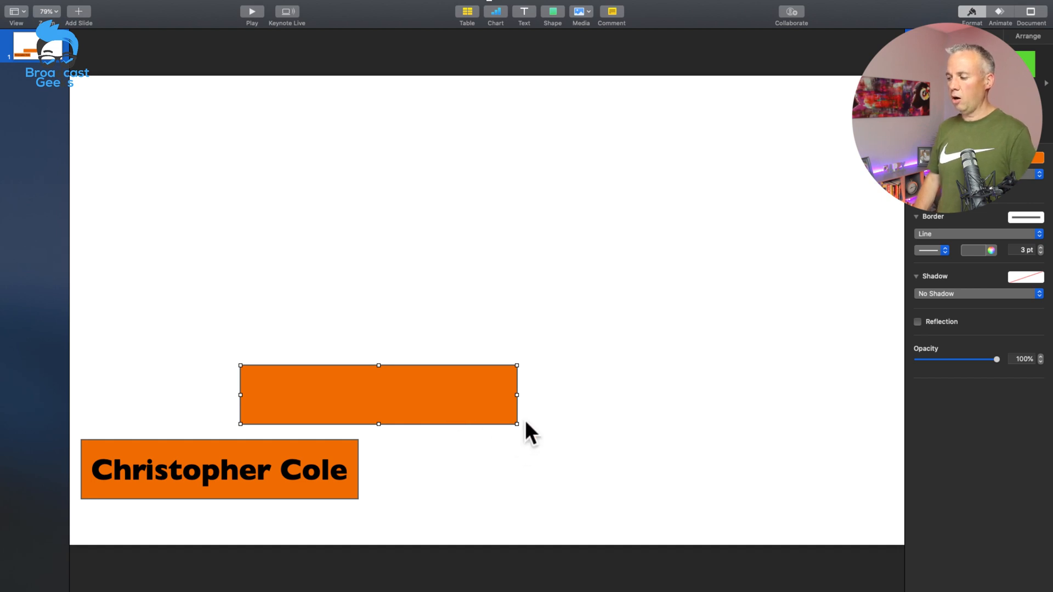
Step: Shrink the rectangle copy to a slim bar about 60% of the name bar's width and align it directly beneath, flush at the left edge
{"action": "left_click_drag", "start_coordinate": [516, 423], "coordinate": [183, 521]}
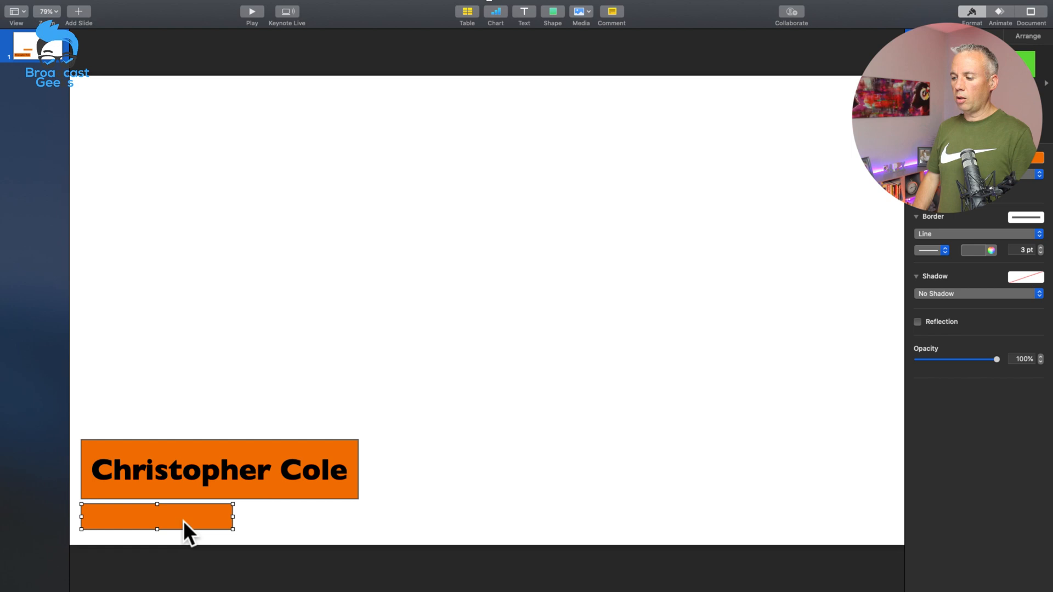
{"action": "left_click", "coordinate": [233, 516]}
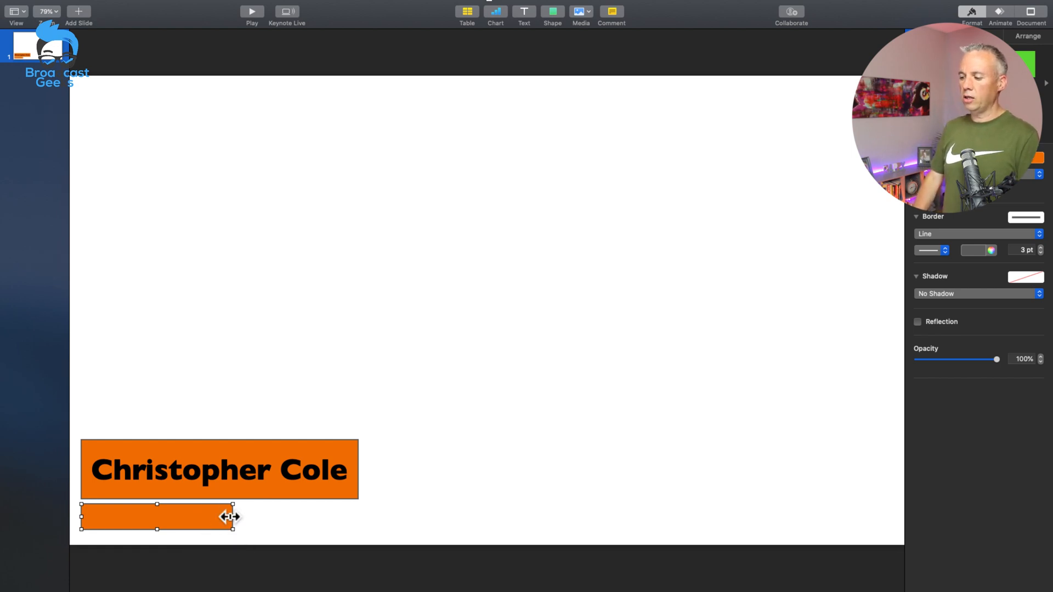
{"action": "left_click_drag", "start_coordinate": [232, 516], "coordinate": [242, 516]}
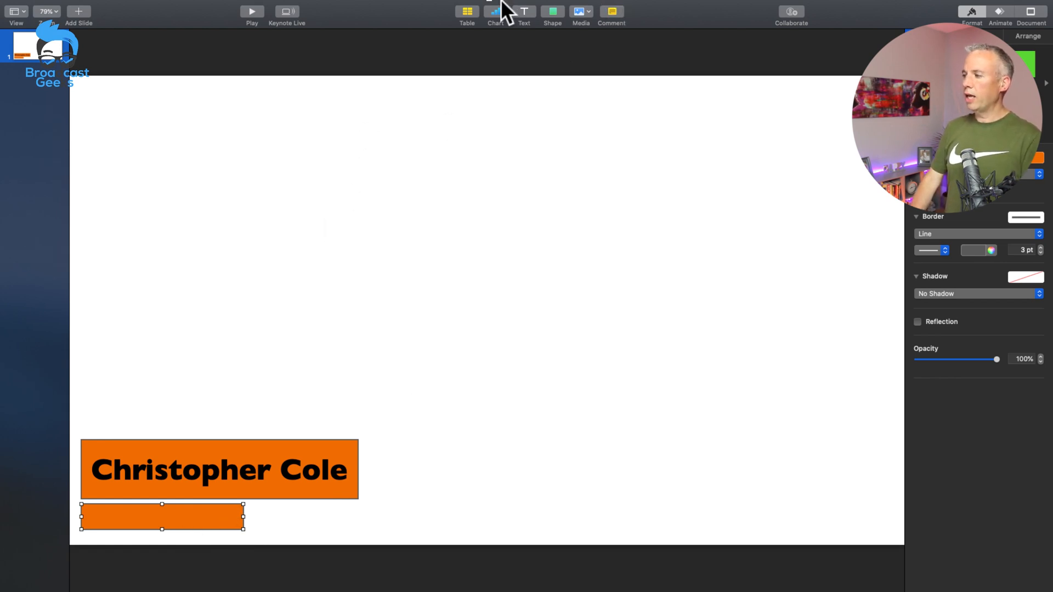
{"action": "left_click", "coordinate": [523, 13]}
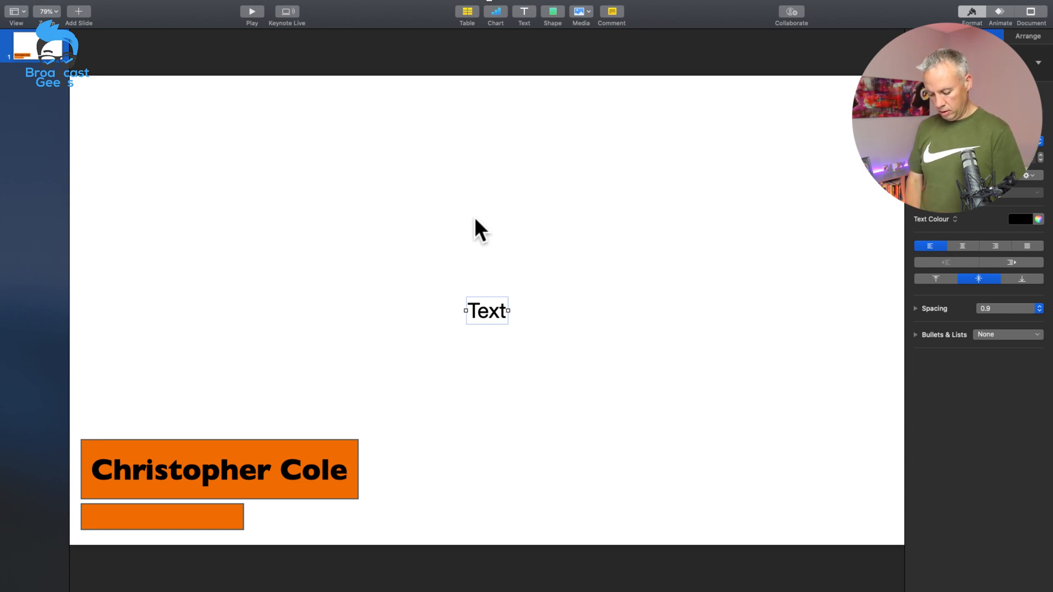
{"action": "type", "text": "www.b"}
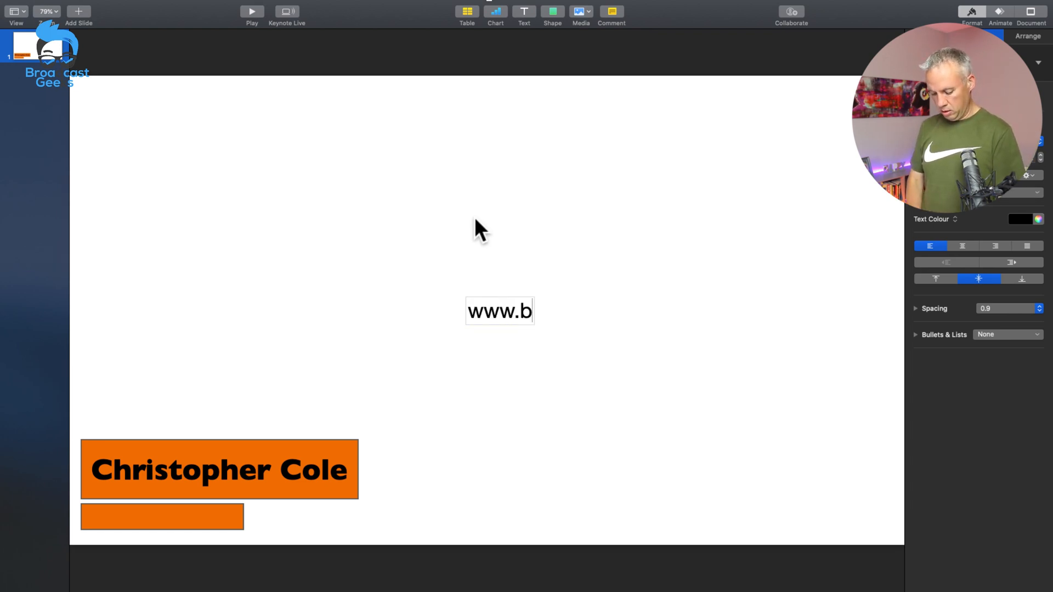
{"action": "type", "text": "roadcastgeeks.com"}
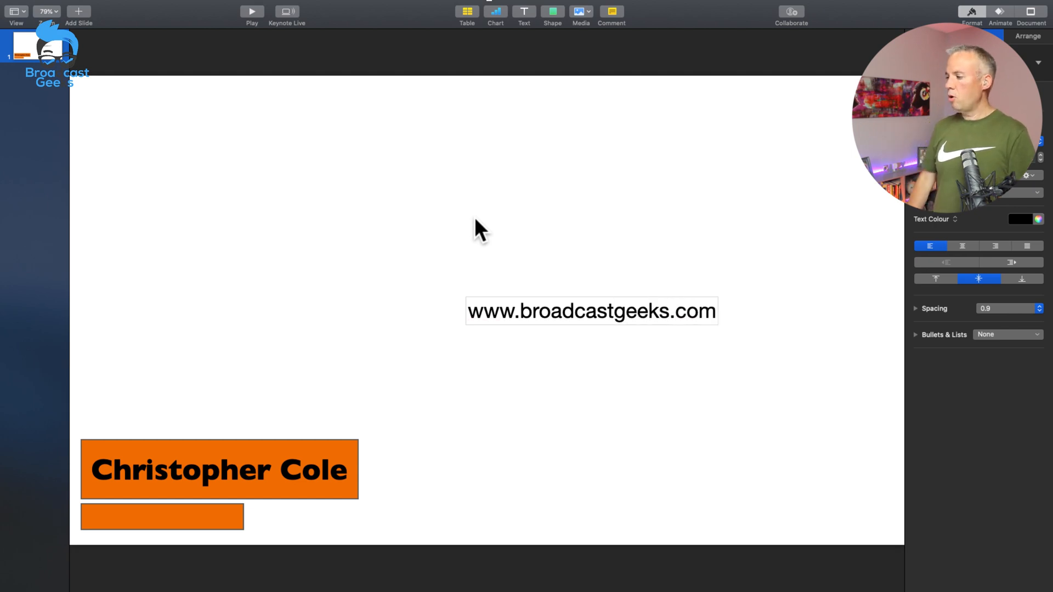
Step: Change the whole web address text to the same font as the name text, in a lighter style
{"action": "triple_click", "coordinate": [590, 316]}
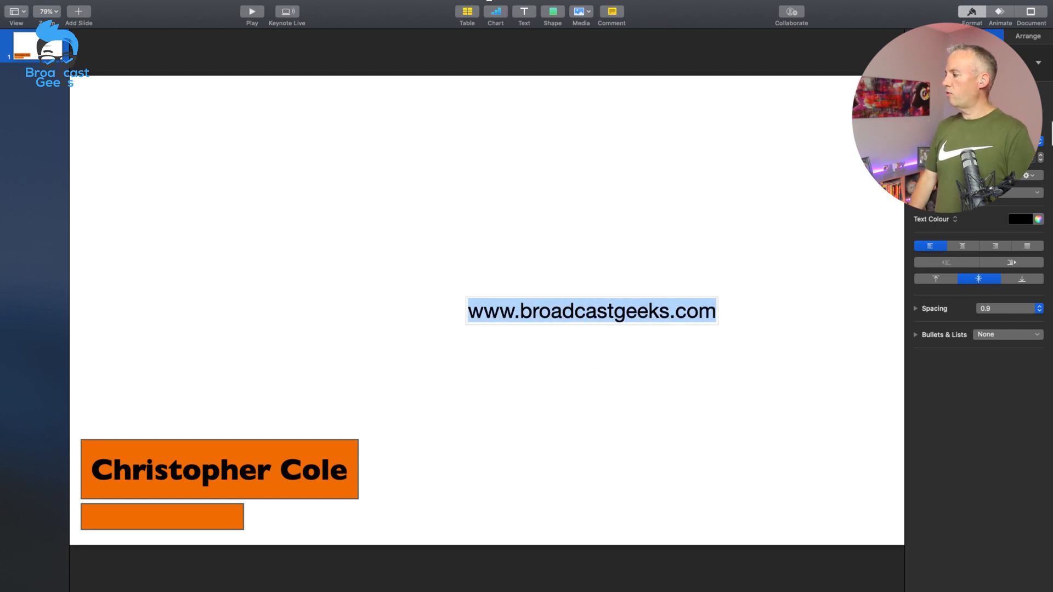
{"action": "left_click", "coordinate": [976, 142]}
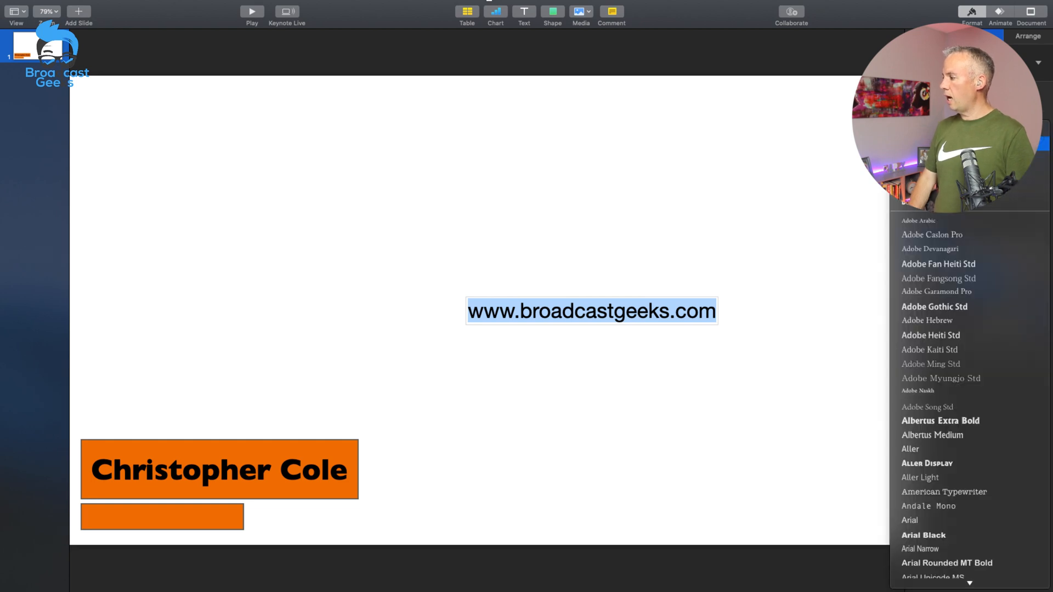
{"action": "left_click", "coordinate": [976, 130]}
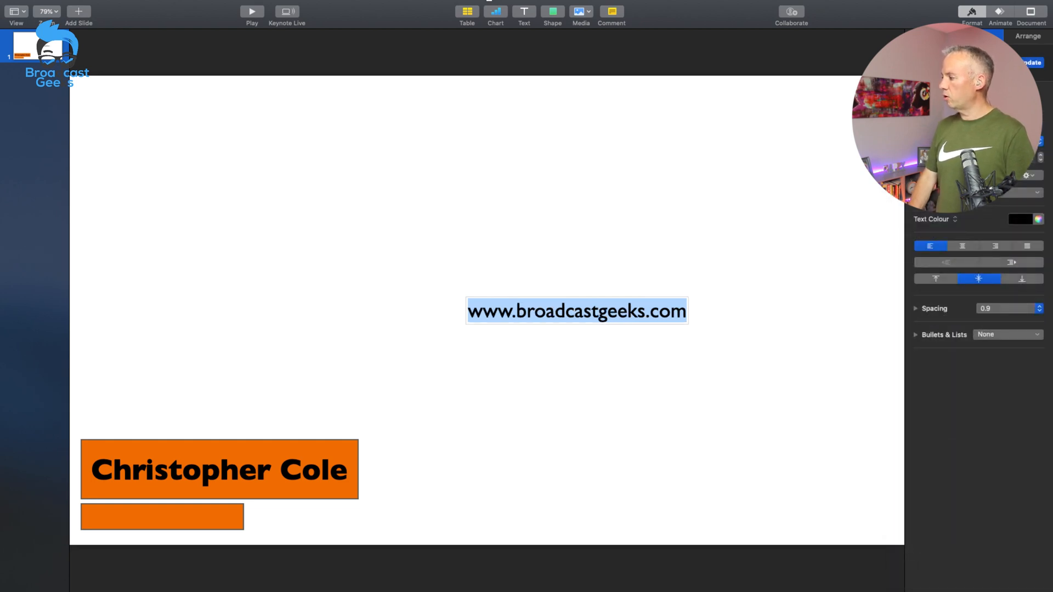
{"action": "left_click", "coordinate": [938, 193]}
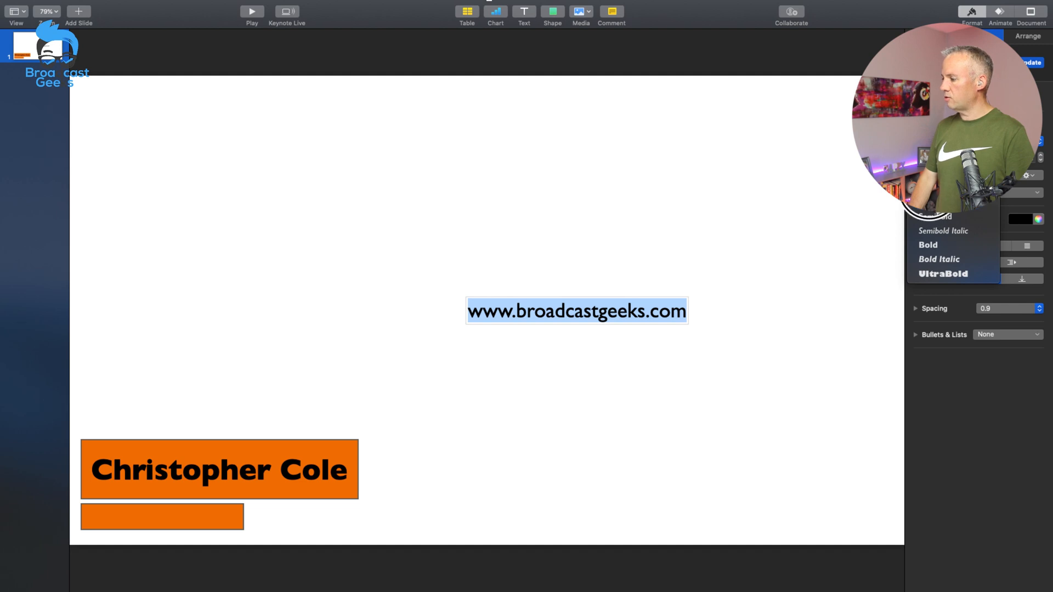
{"action": "left_click", "coordinate": [939, 204]}
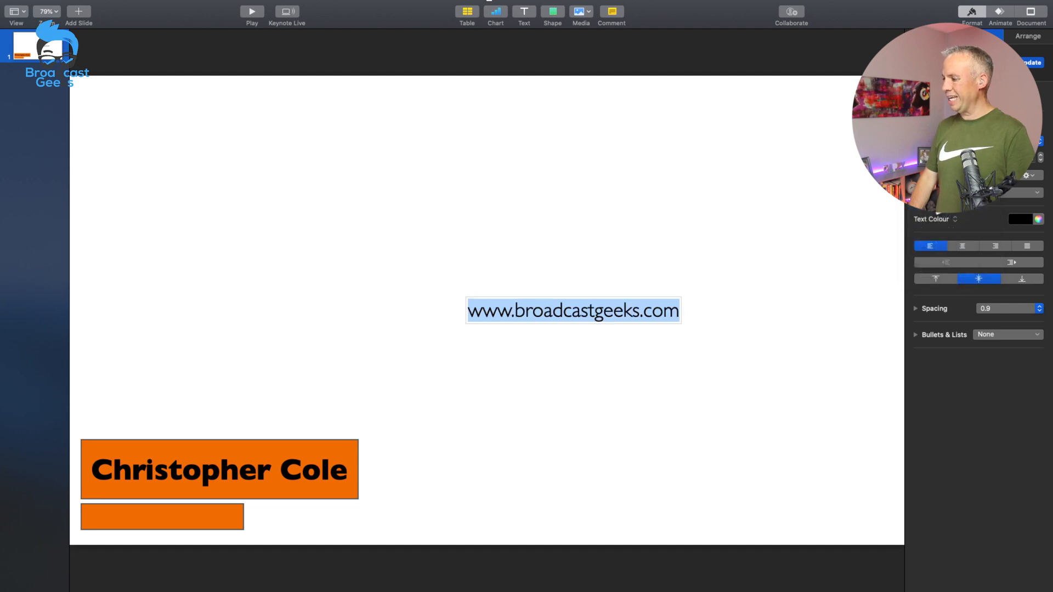
Step: Reduce the web address text by a few points and move it onto the slim orange bar
{"action": "left_click", "coordinate": [1040, 160]}
{"action": "left_click", "coordinate": [1040, 160]}
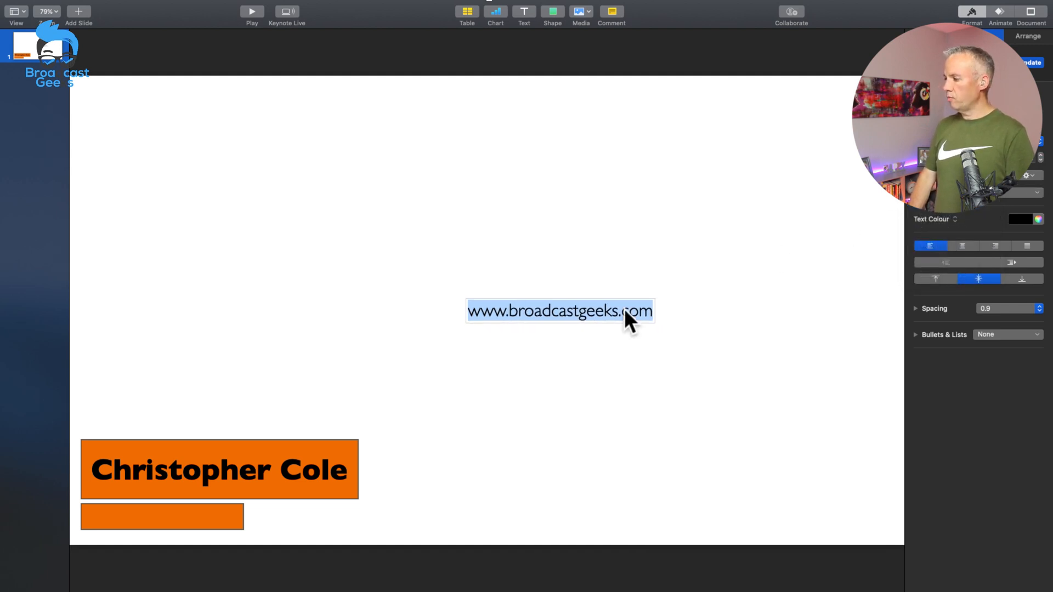
{"action": "left_click_drag", "start_coordinate": [567, 311], "coordinate": [495, 354]}
{"action": "left_click", "coordinate": [495, 354]}
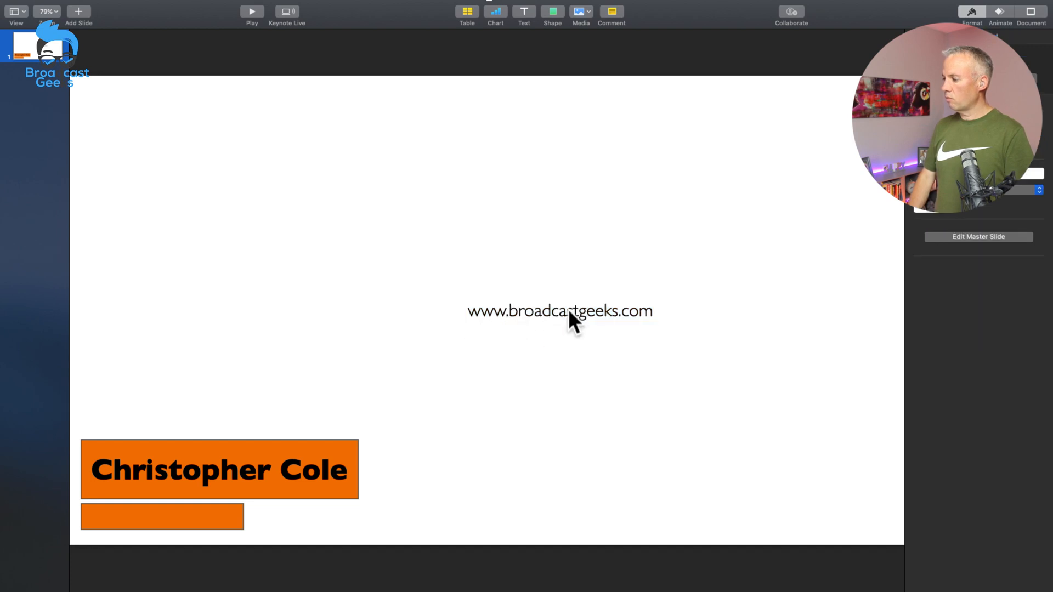
{"action": "left_click_drag", "start_coordinate": [568, 308], "coordinate": [182, 512]}
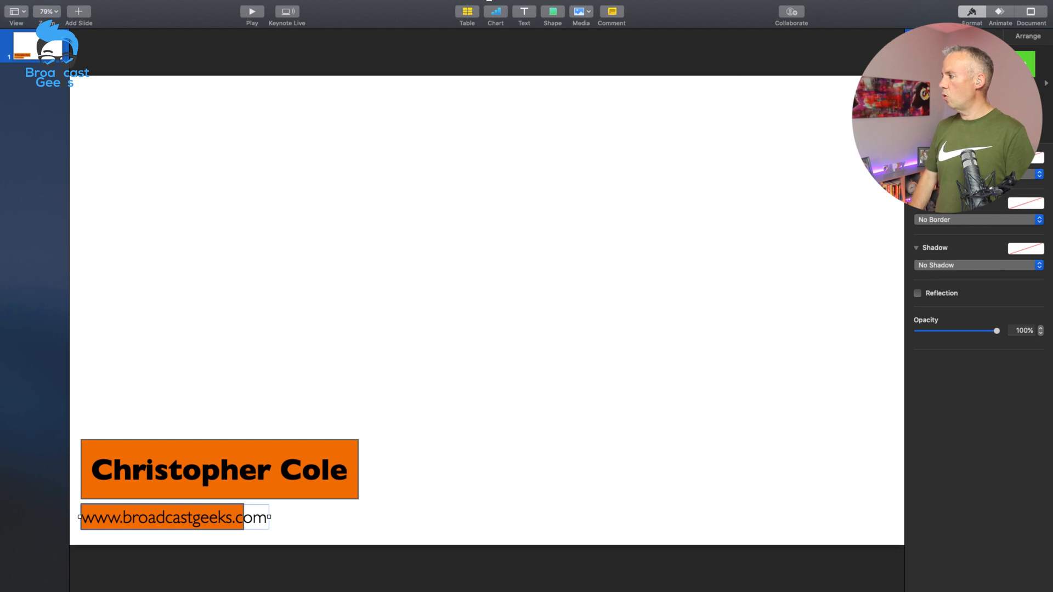
Step: Reduce the web address text size further until it fits within the slim bar's width
{"action": "left_click", "coordinate": [979, 35]}
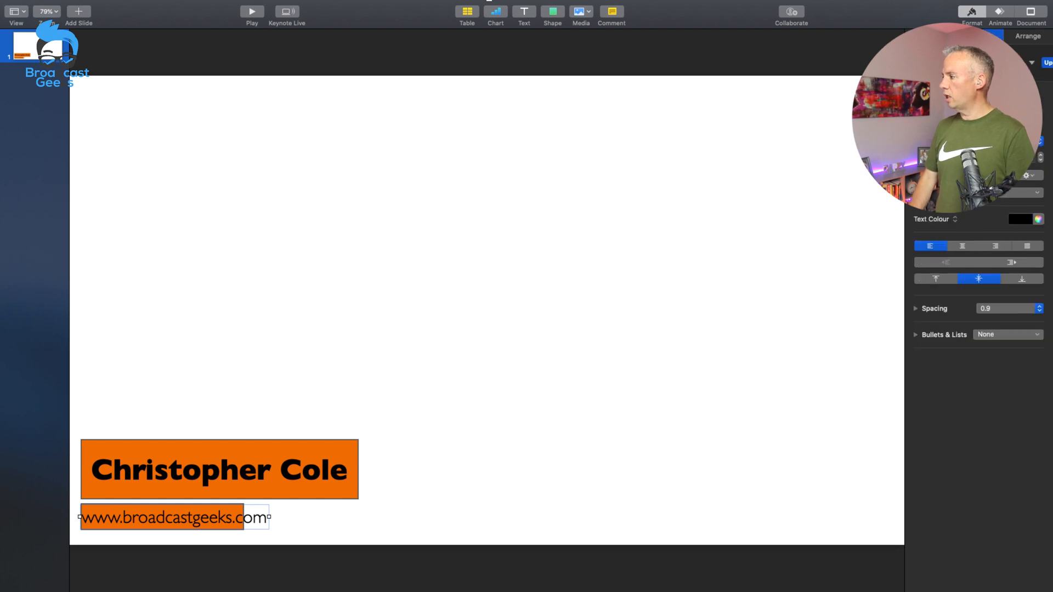
{"action": "left_click", "coordinate": [1040, 161]}
{"action": "left_click", "coordinate": [1040, 160]}
{"action": "left_click", "coordinate": [1040, 161]}
{"action": "left_click", "coordinate": [1040, 161]}
{"action": "left_click", "coordinate": [1039, 160]}
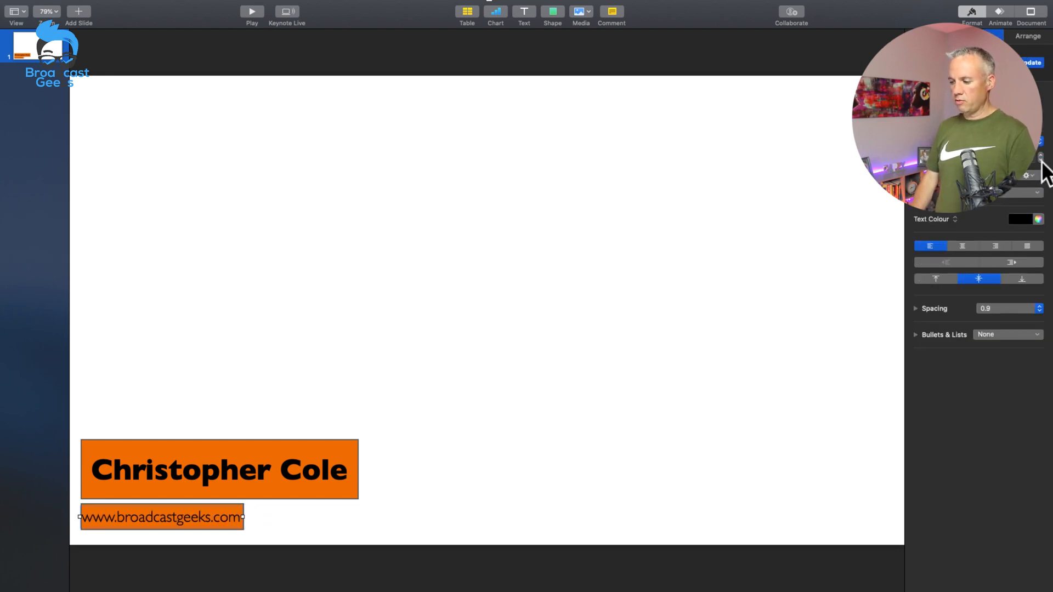
{"action": "left_click", "coordinate": [787, 357]}
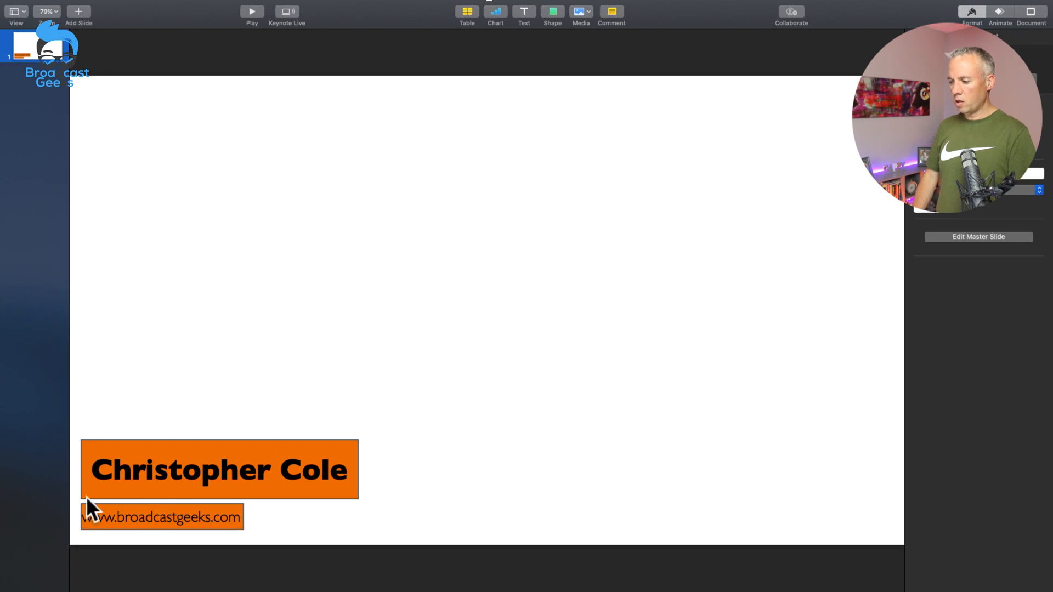
Step: Widen the slim bar slightly to the right and nudge the web address text inwards from its left edge
{"action": "left_click", "coordinate": [239, 526]}
{"action": "left_click_drag", "start_coordinate": [240, 515], "coordinate": [254, 517]}
{"action": "left_click", "coordinate": [296, 527]}
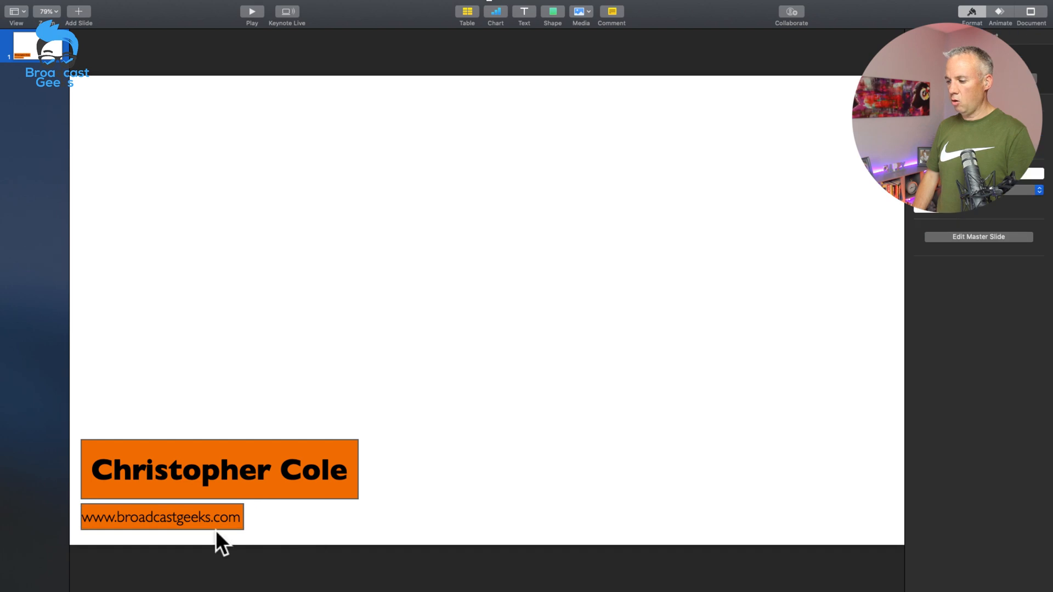
{"action": "left_click", "coordinate": [229, 526]}
{"action": "left_click", "coordinate": [214, 525]}
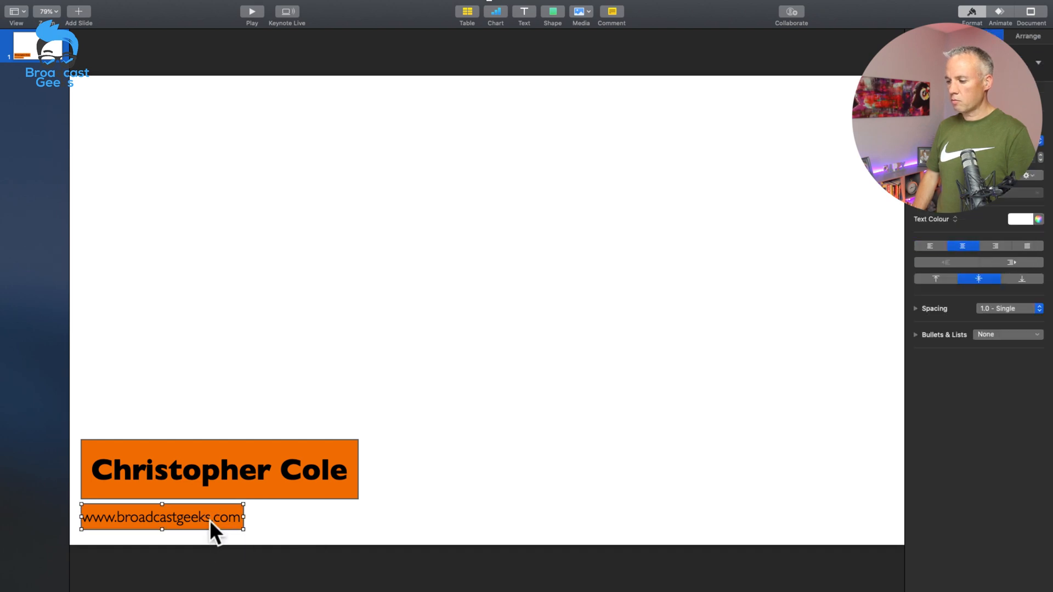
{"action": "left_click_drag", "start_coordinate": [244, 516], "coordinate": [258, 516]}
{"action": "left_click_drag", "start_coordinate": [178, 517], "coordinate": [182, 515]}
{"action": "left_click", "coordinate": [471, 505]}
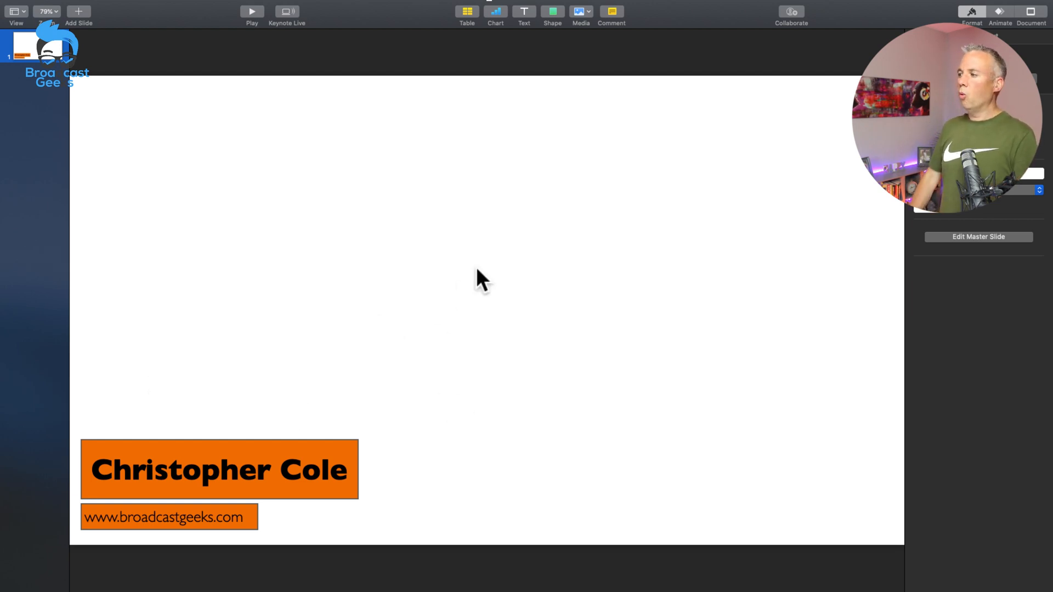
Step: Insert a straight line and place it horizontally just above the right half of the name bar, ending slightly beyond its right edge
{"action": "mouse_move", "coordinate": [568, 8]}
{"action": "left_click", "coordinate": [554, 37]}
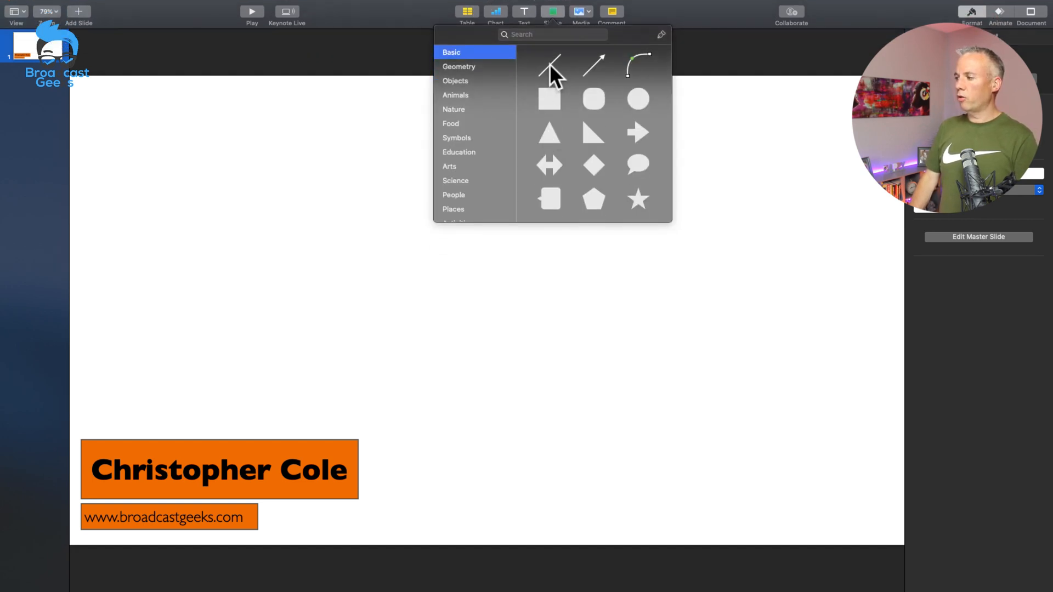
{"action": "left_click", "coordinate": [549, 64]}
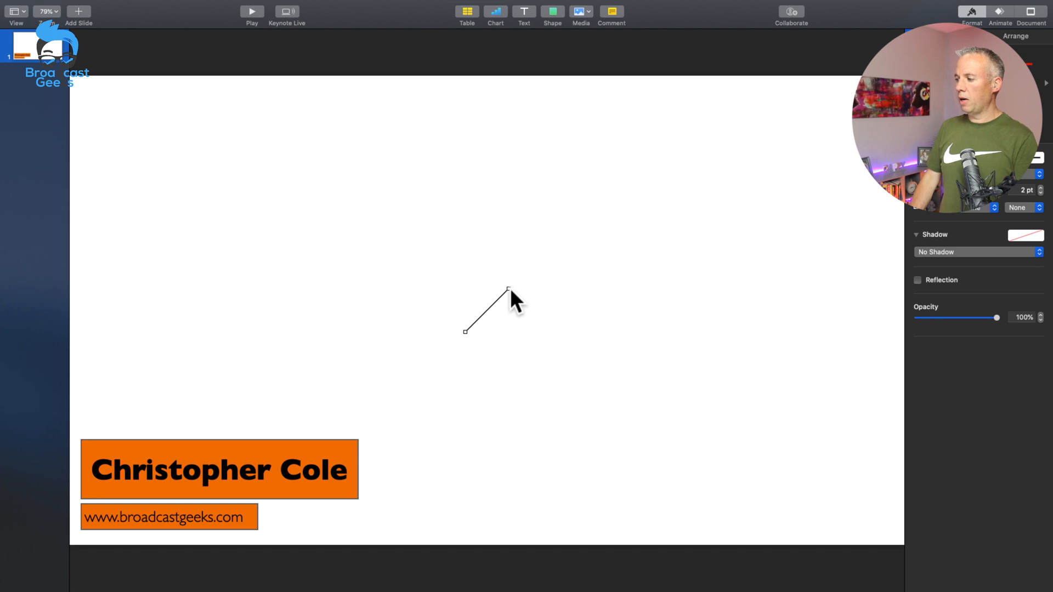
{"action": "left_click_drag", "start_coordinate": [508, 289], "coordinate": [227, 432]}
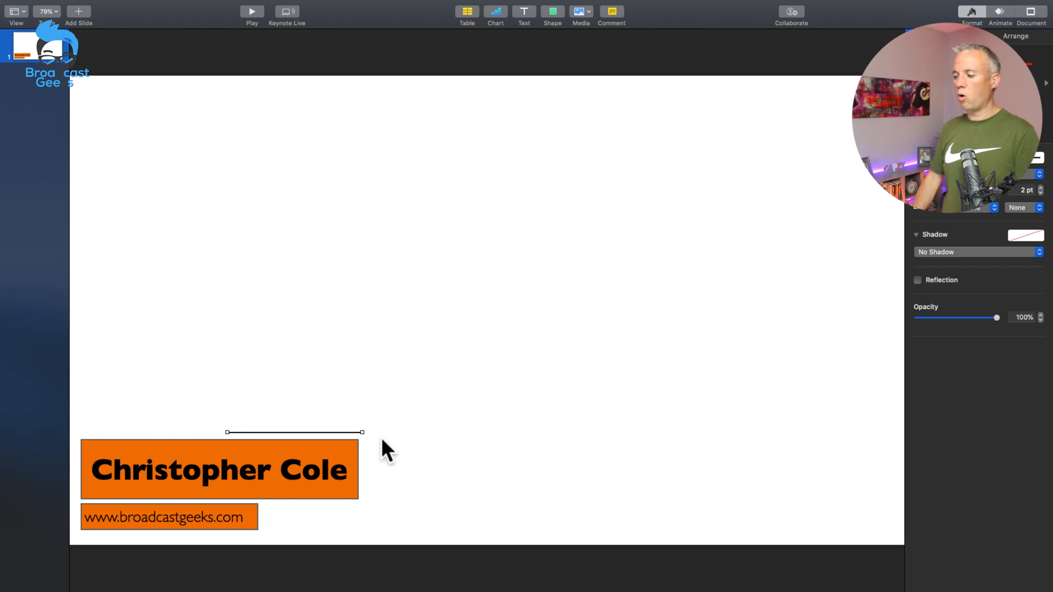
{"action": "left_click", "coordinate": [446, 361]}
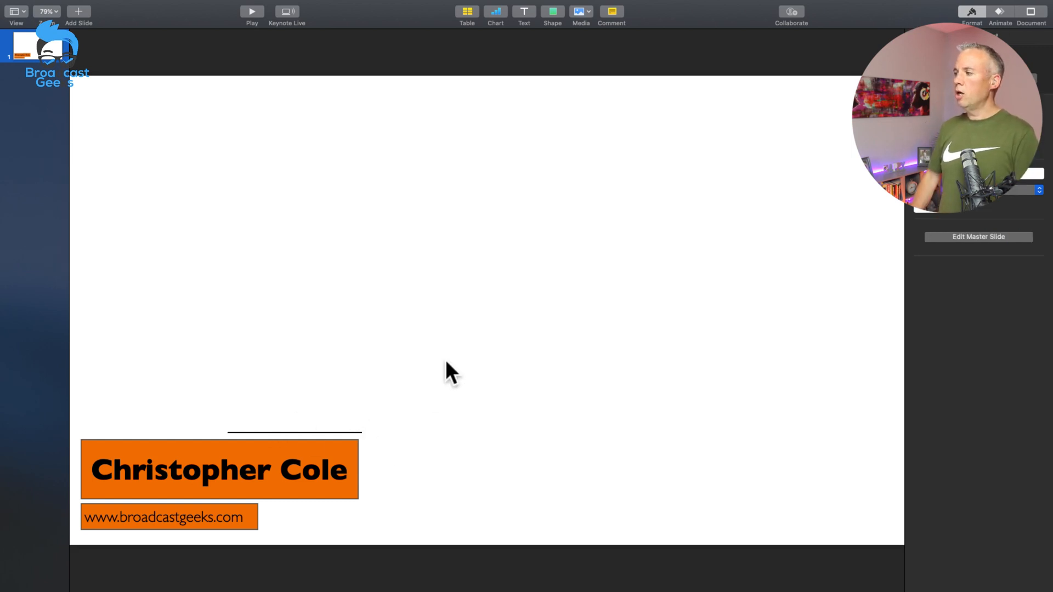
Step: Insert a straight line and stand it vertically beside the name bar's right edge, running from the upper line's end to just below the bar
{"action": "left_click", "coordinate": [550, 12]}
{"action": "left_click", "coordinate": [552, 62]}
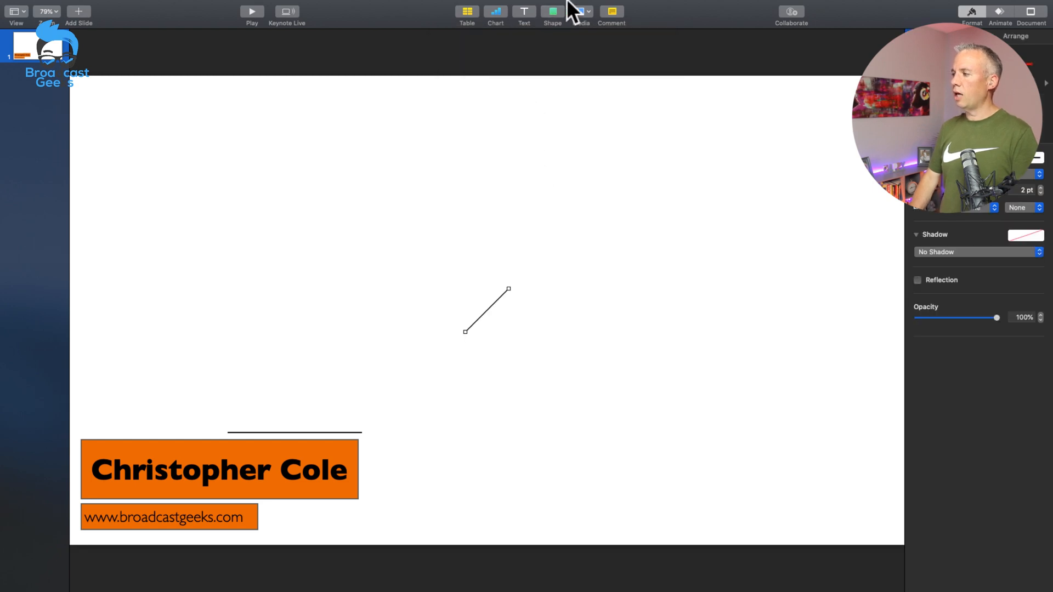
{"action": "left_click_drag", "start_coordinate": [507, 289], "coordinate": [465, 272]}
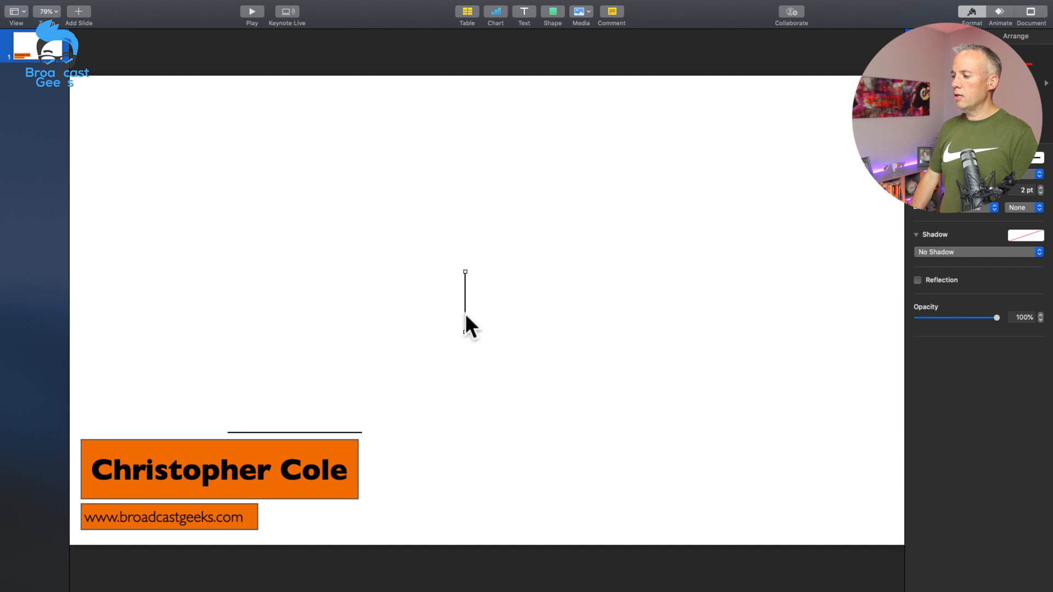
{"action": "left_click_drag", "start_coordinate": [465, 314], "coordinate": [361, 503]}
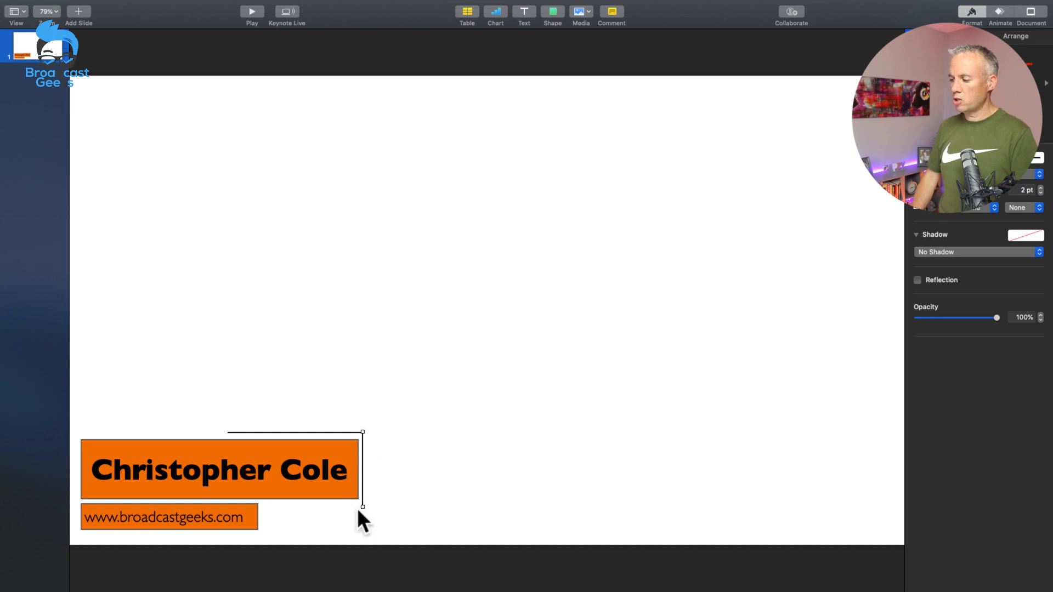
{"action": "left_click_drag", "start_coordinate": [362, 506], "coordinate": [362, 505]}
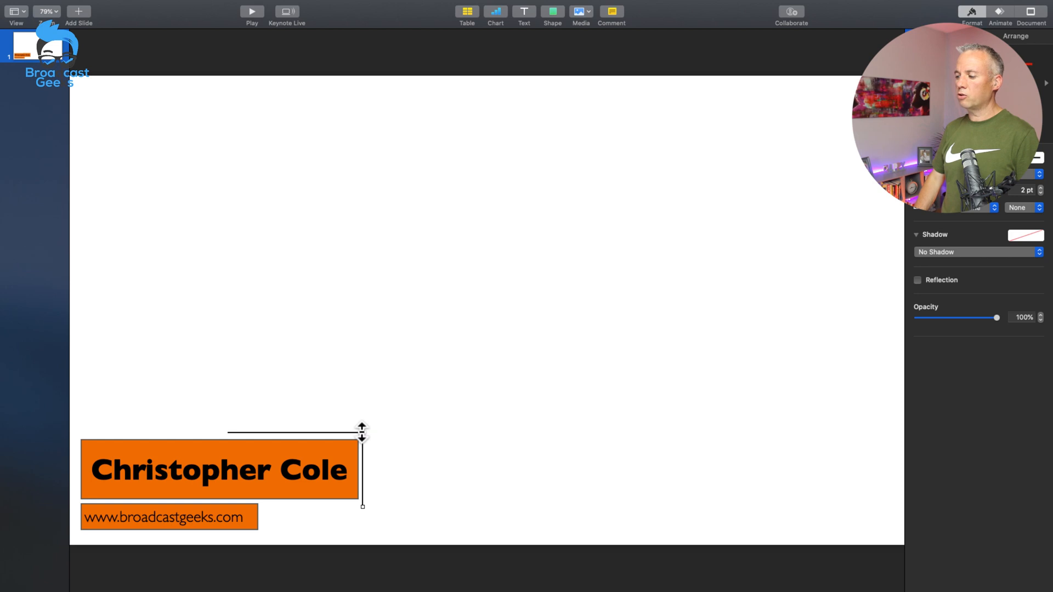
{"action": "left_click_drag", "start_coordinate": [362, 432], "coordinate": [370, 434]}
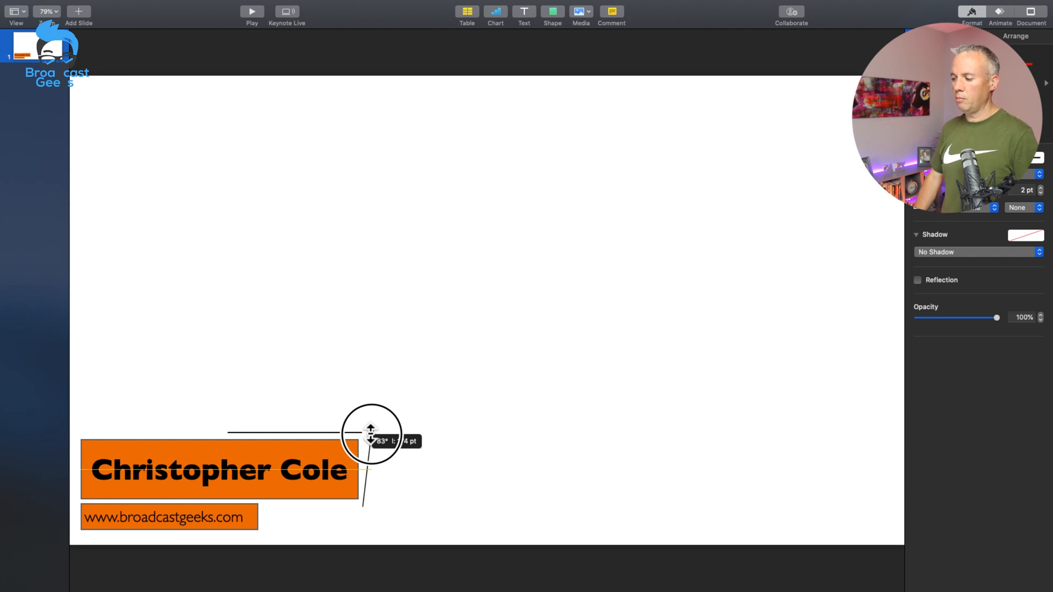
{"action": "left_click_drag", "start_coordinate": [371, 433], "coordinate": [365, 433]}
{"action": "left_click", "coordinate": [425, 368]}
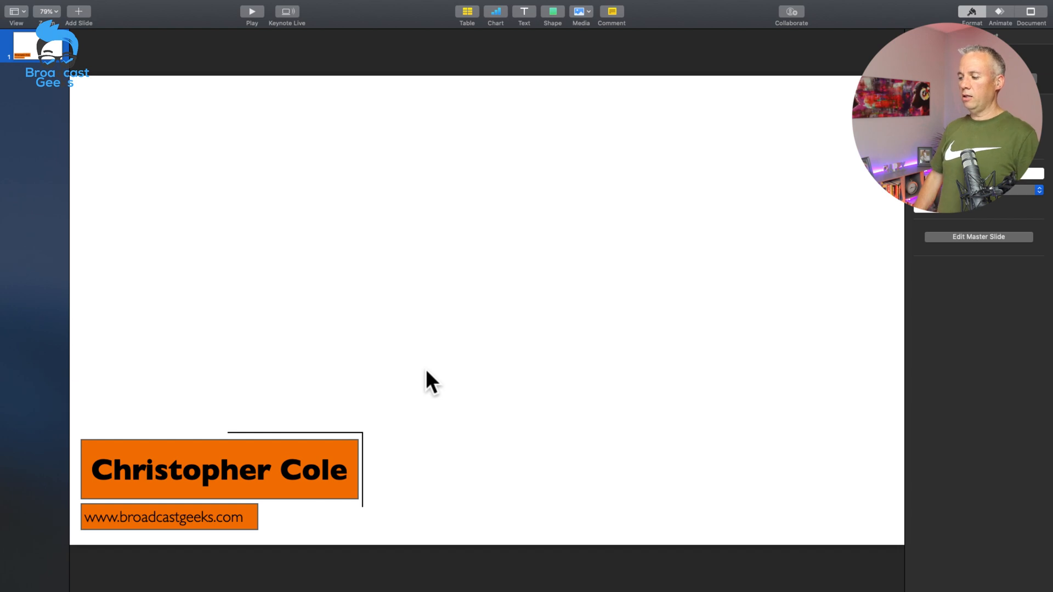
Step: Insert another straight line and place it horizontally beneath the name bar, from the vertical line's lower end to just short of the web address bar
{"action": "left_click", "coordinate": [554, 10]}
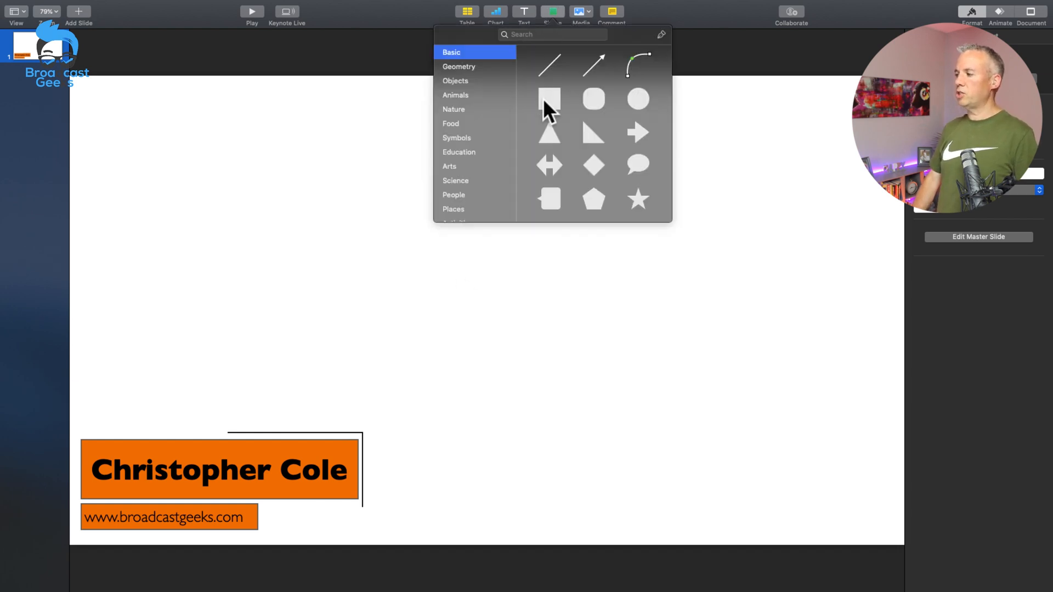
{"action": "left_click", "coordinate": [557, 55]}
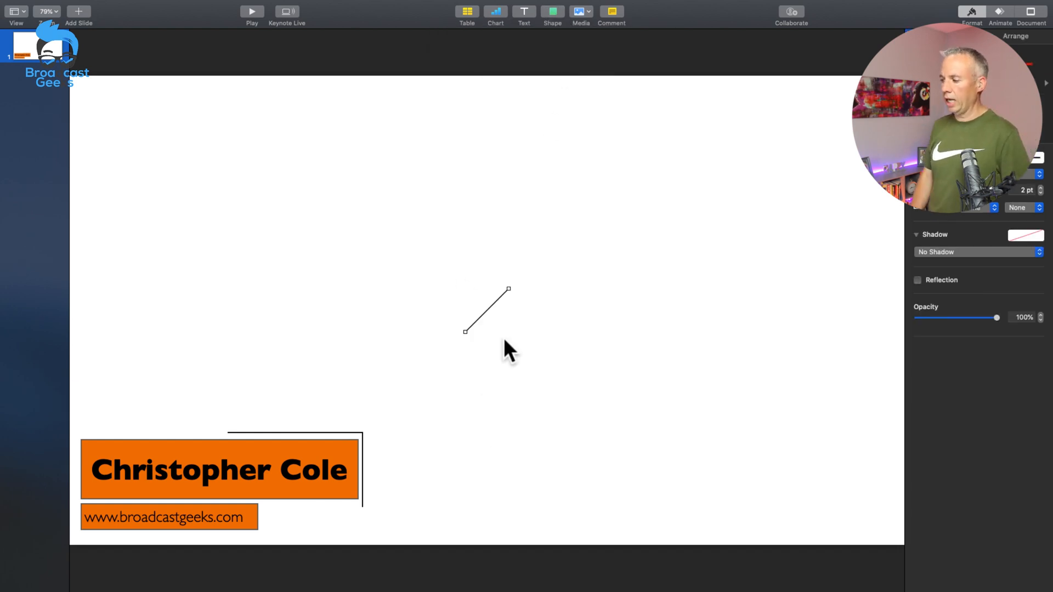
{"action": "left_click_drag", "start_coordinate": [508, 287], "coordinate": [321, 505]}
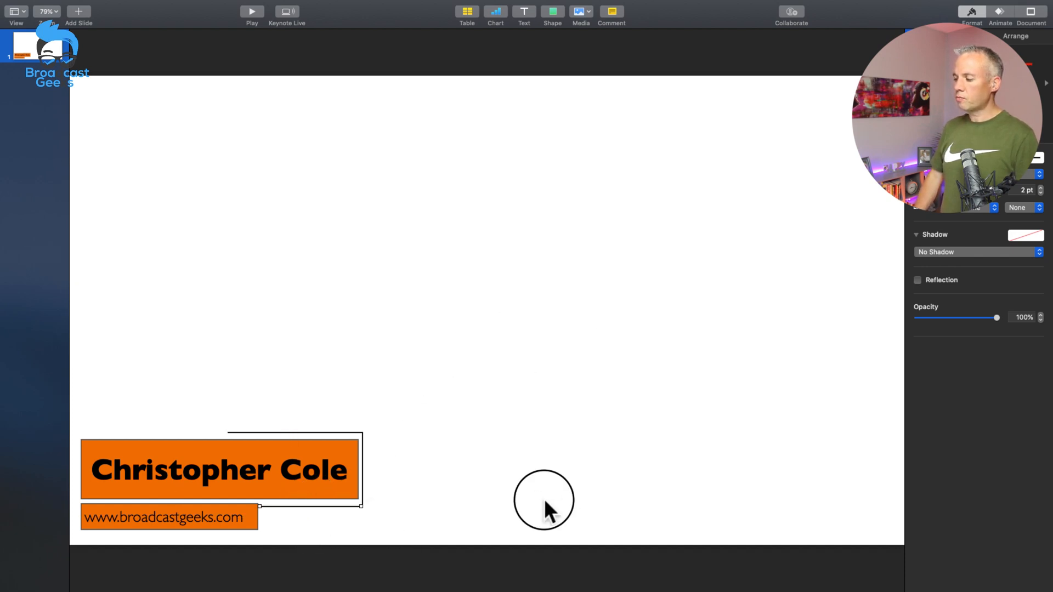
{"action": "left_click", "coordinate": [544, 500]}
{"action": "left_click", "coordinate": [287, 505]}
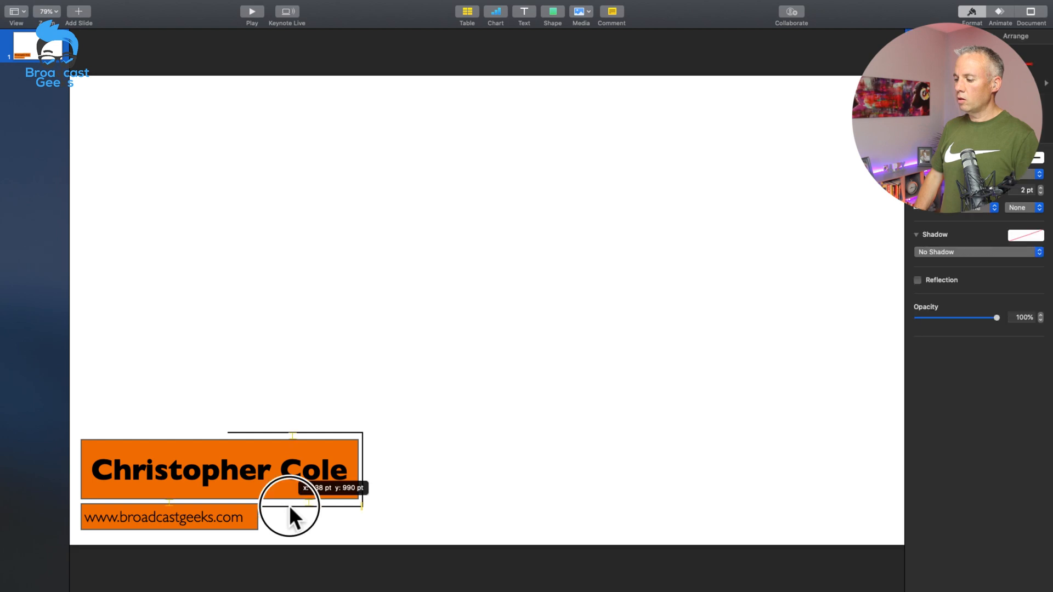
{"action": "left_click", "coordinate": [356, 515]}
{"action": "left_click", "coordinate": [331, 506]}
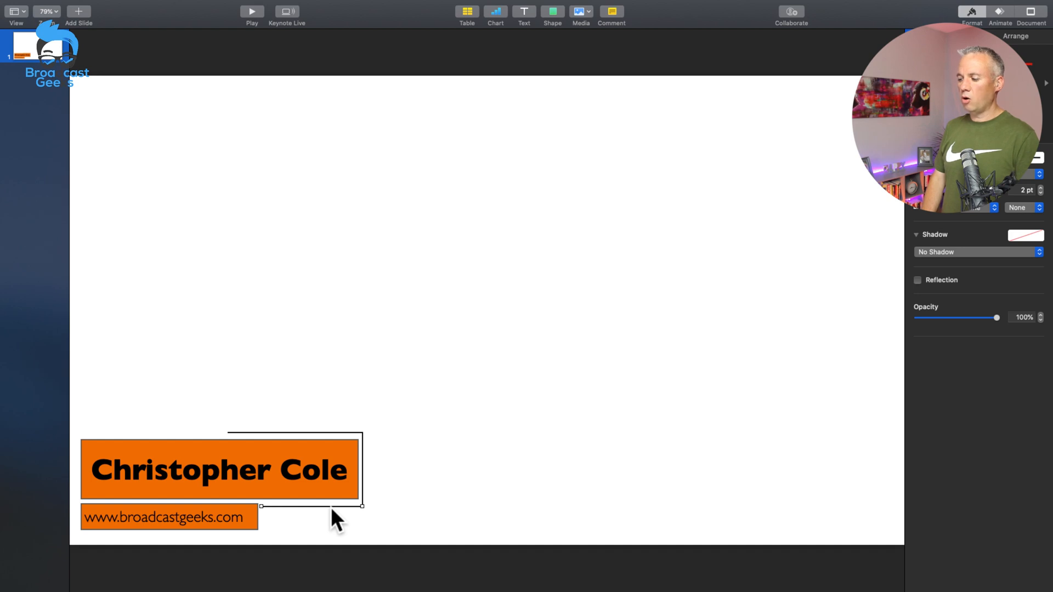
{"action": "left_click", "coordinate": [427, 462]}
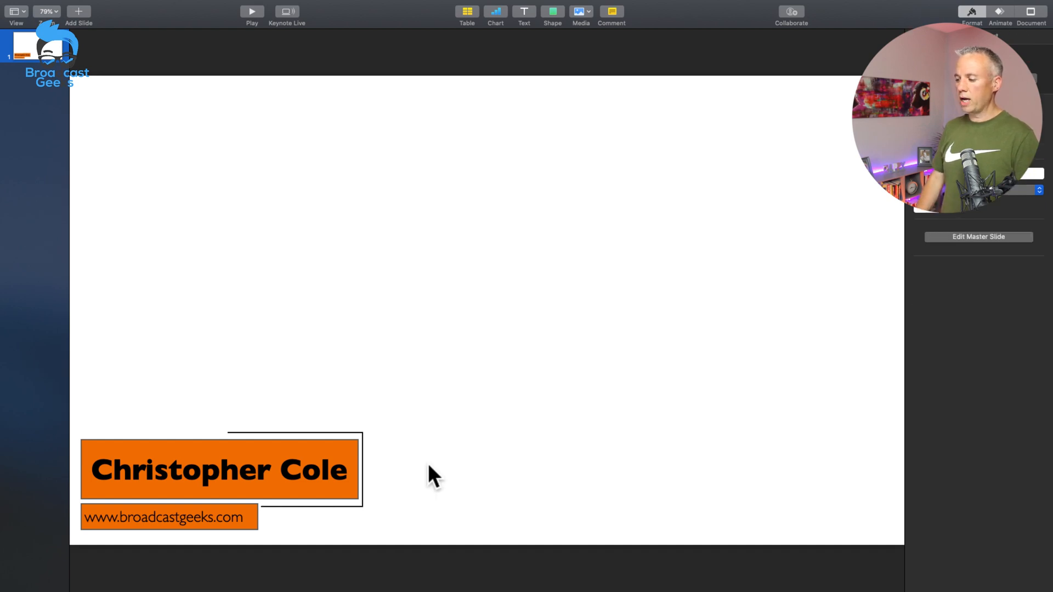
Step: Extend the upper accent line leftwards so it starts about a third of the way along the name bar
{"action": "left_click", "coordinate": [239, 432]}
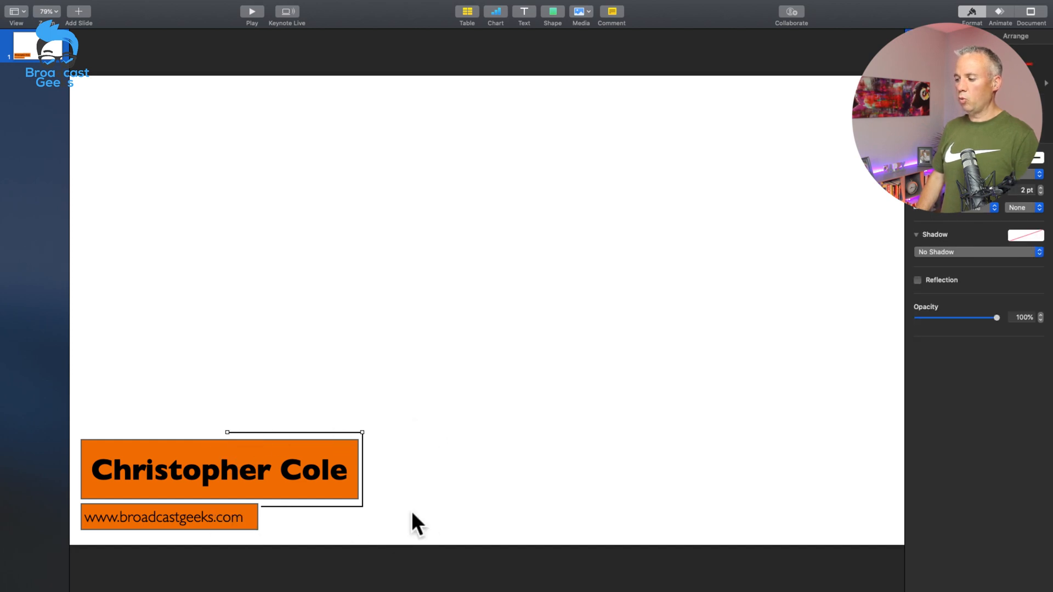
{"action": "left_click", "coordinate": [351, 361]}
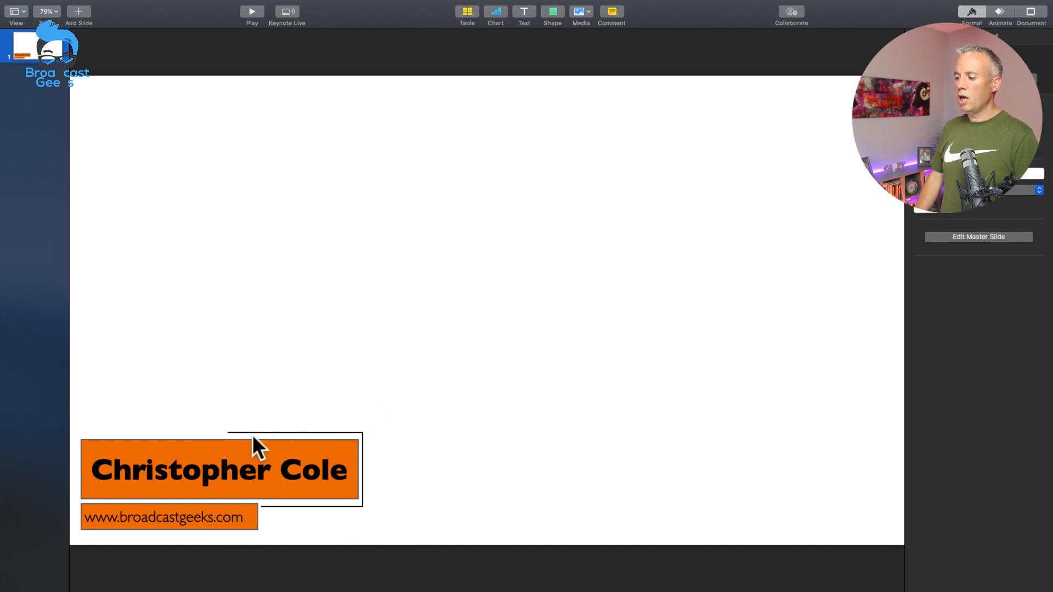
{"action": "left_click", "coordinate": [253, 432]}
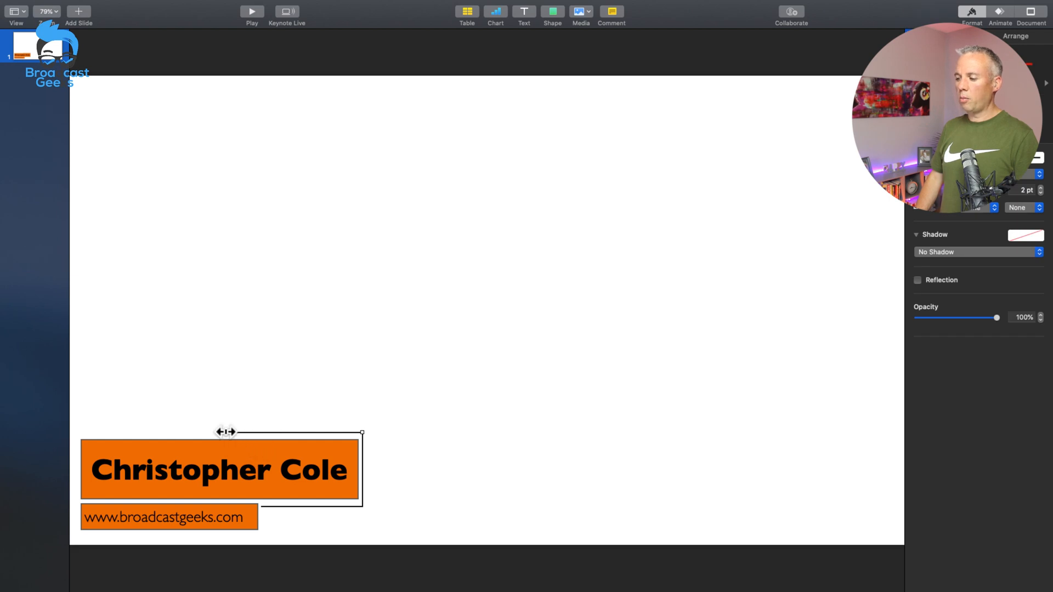
{"action": "left_click_drag", "start_coordinate": [227, 432], "coordinate": [167, 432]}
{"action": "left_click", "coordinate": [297, 366]}
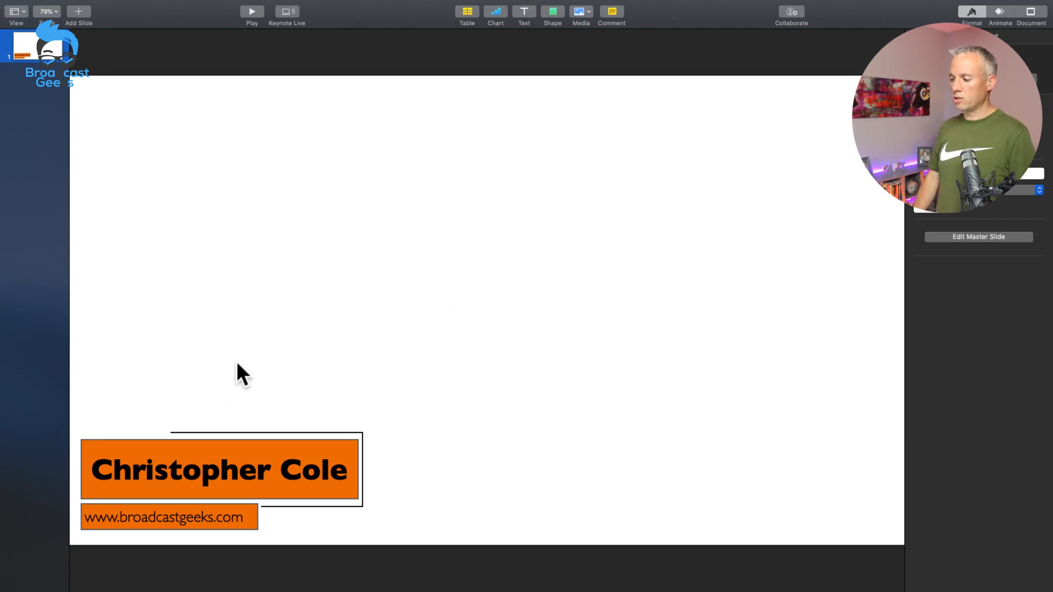
Step: Fine-tune the corner where the vertical accent line meets the lower horizontal line
{"action": "left_click", "coordinate": [362, 505]}
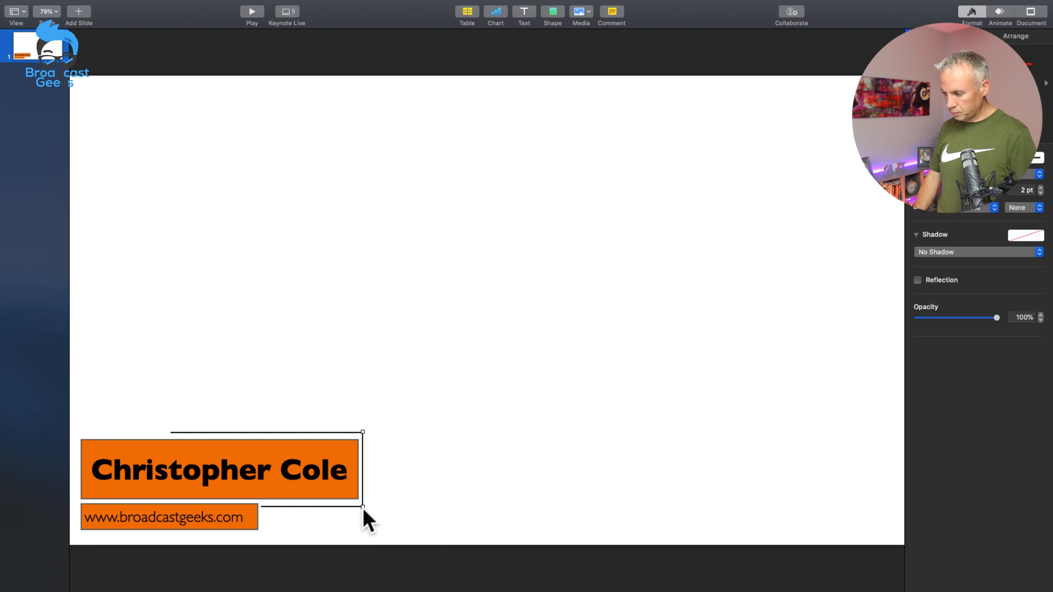
{"action": "mouse_move", "coordinate": [361, 504]}
{"action": "left_mouse_down"}
{"action": "mouse_move", "coordinate": [361, 492]}
{"action": "mouse_move", "coordinate": [338, 502]}
{"action": "mouse_move", "coordinate": [363, 502]}
{"action": "left_mouse_up"}
{"action": "left_click", "coordinate": [400, 501]}
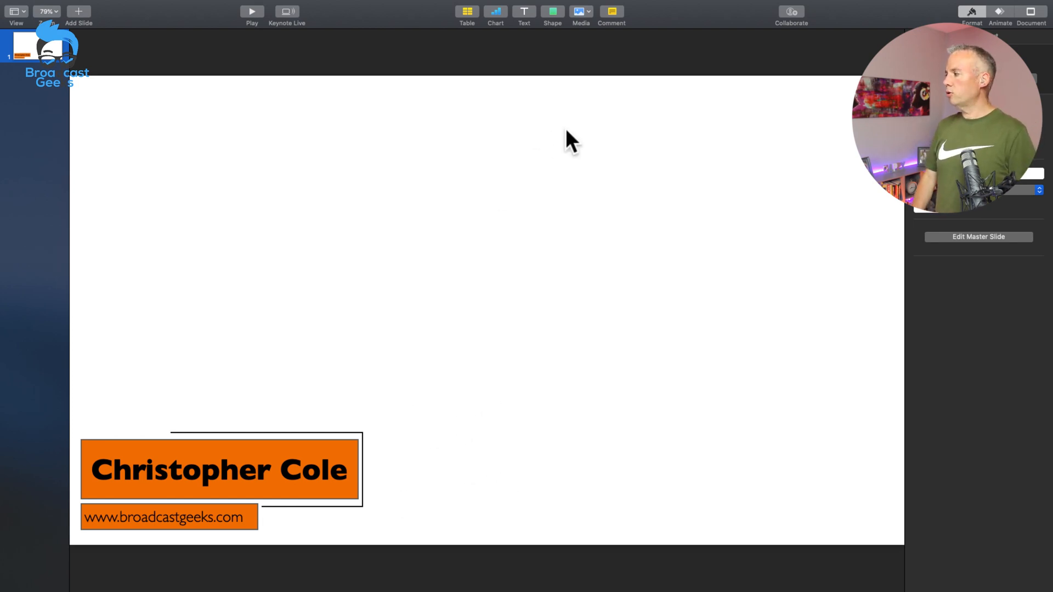
Step: Preview the Move In effect on the orange name bar and apply it as the bar's build-in animation
{"action": "left_click", "coordinate": [999, 11]}
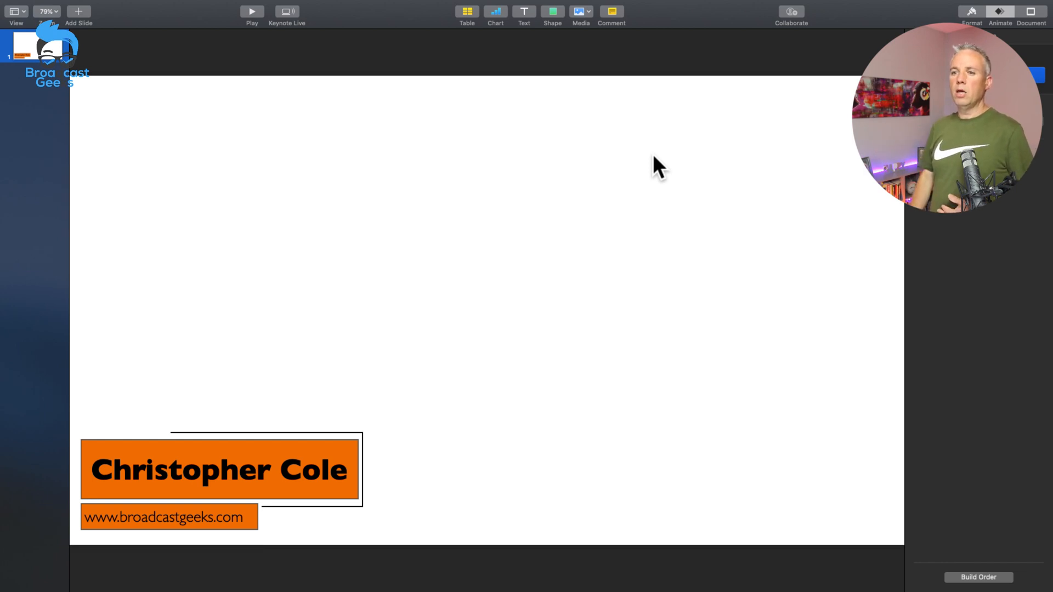
{"action": "left_click", "coordinate": [633, 204]}
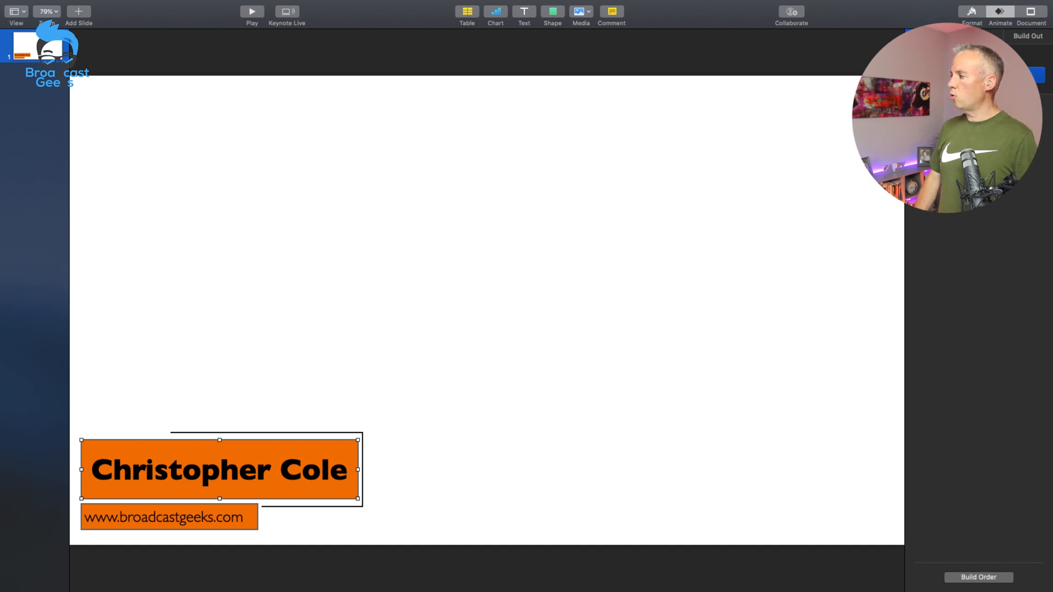
{"action": "left_click", "coordinate": [979, 75]}
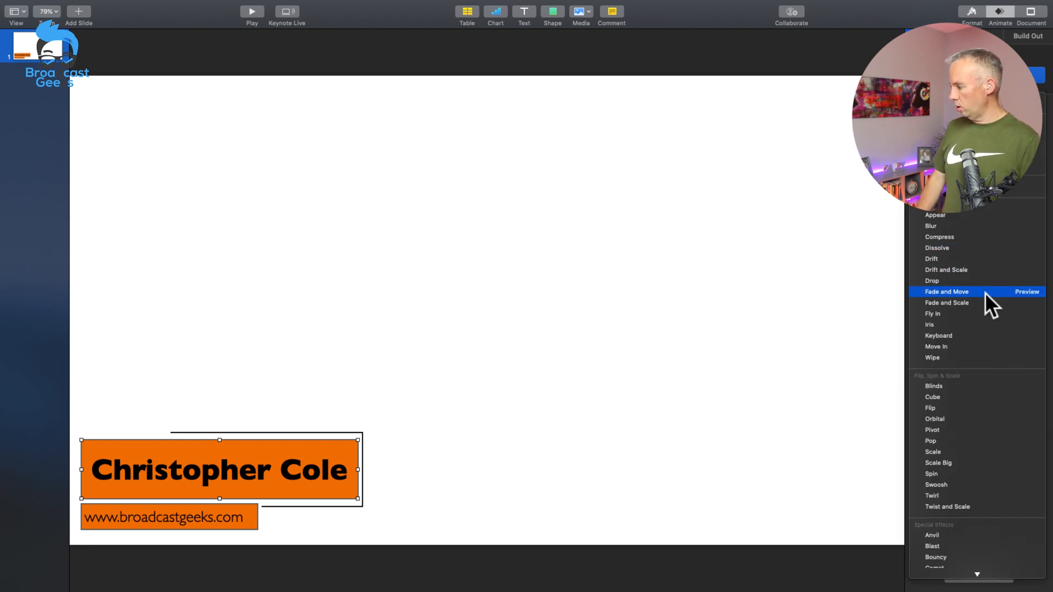
{"action": "scroll", "coordinate": [985, 291], "scroll_direction": "down", "scroll_amount": 2}
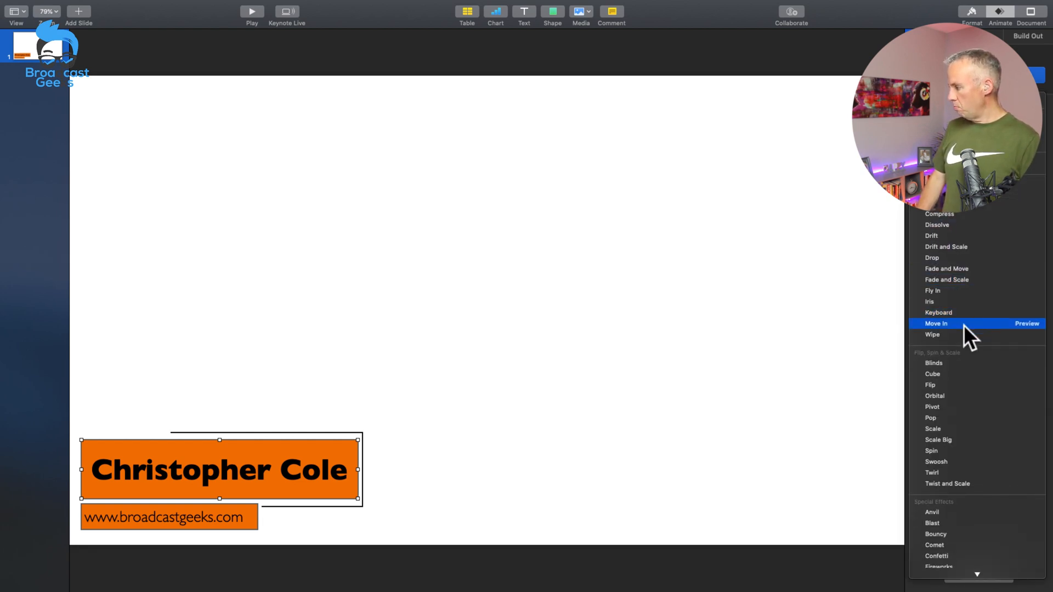
{"action": "left_click", "coordinate": [1023, 323]}
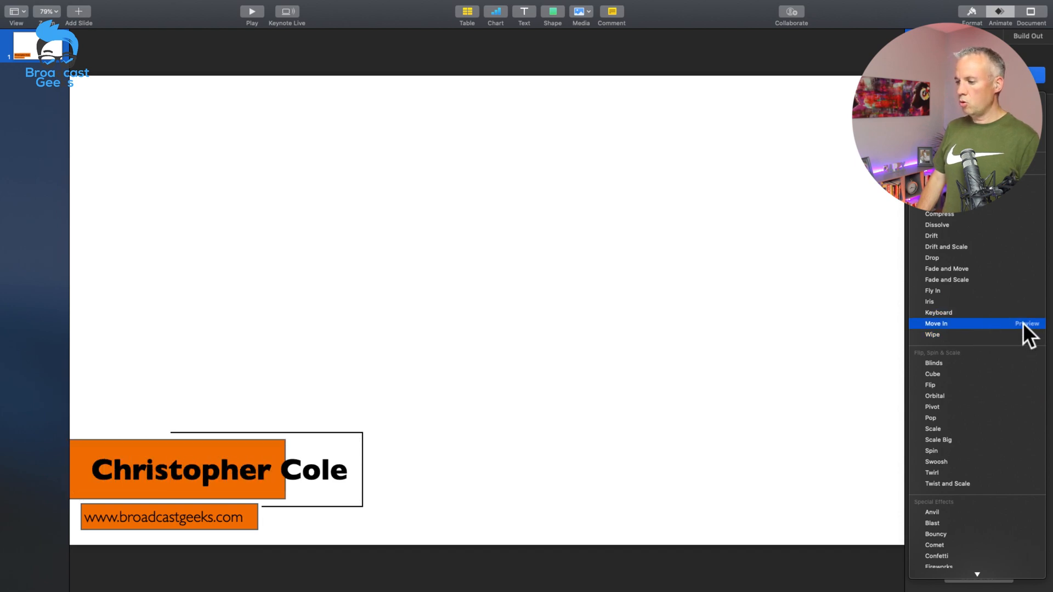
{"action": "left_click", "coordinate": [995, 324]}
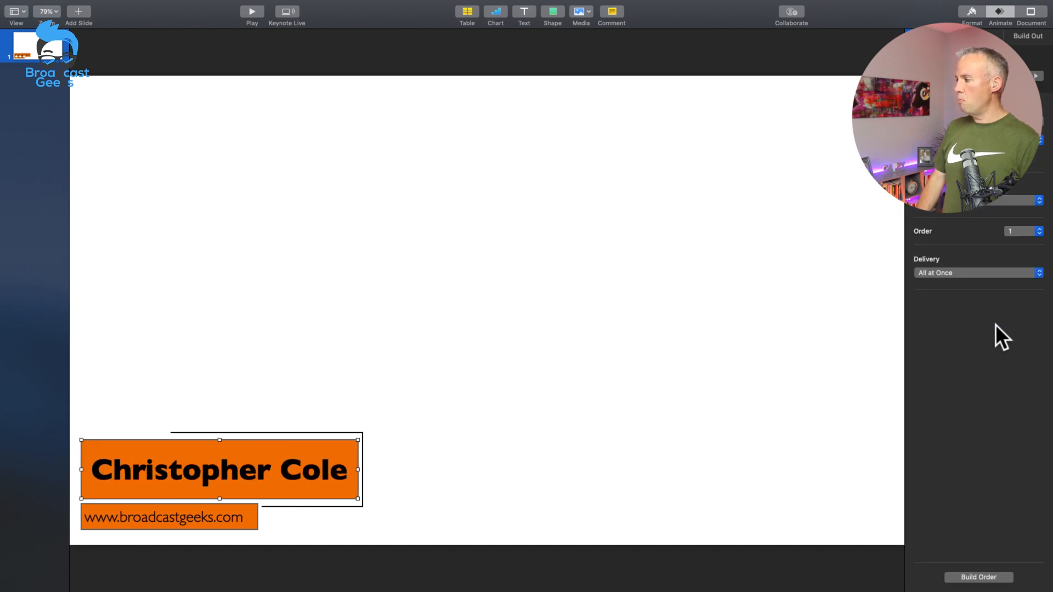
Step: Apply a Move In build-in animation to the name text on the large orange bar
{"action": "left_click", "coordinate": [288, 473]}
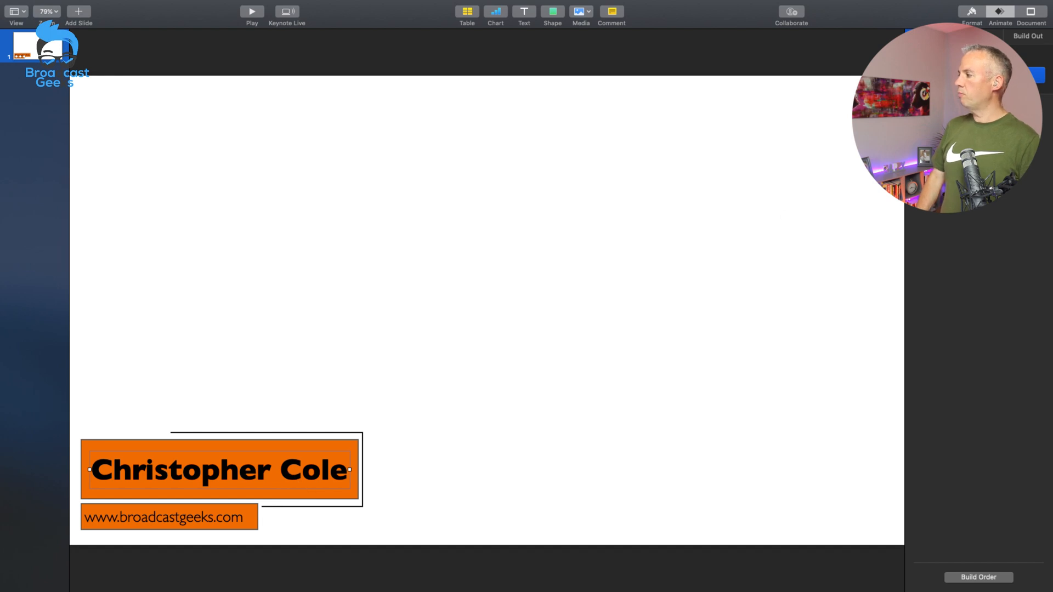
{"action": "left_click", "coordinate": [981, 75]}
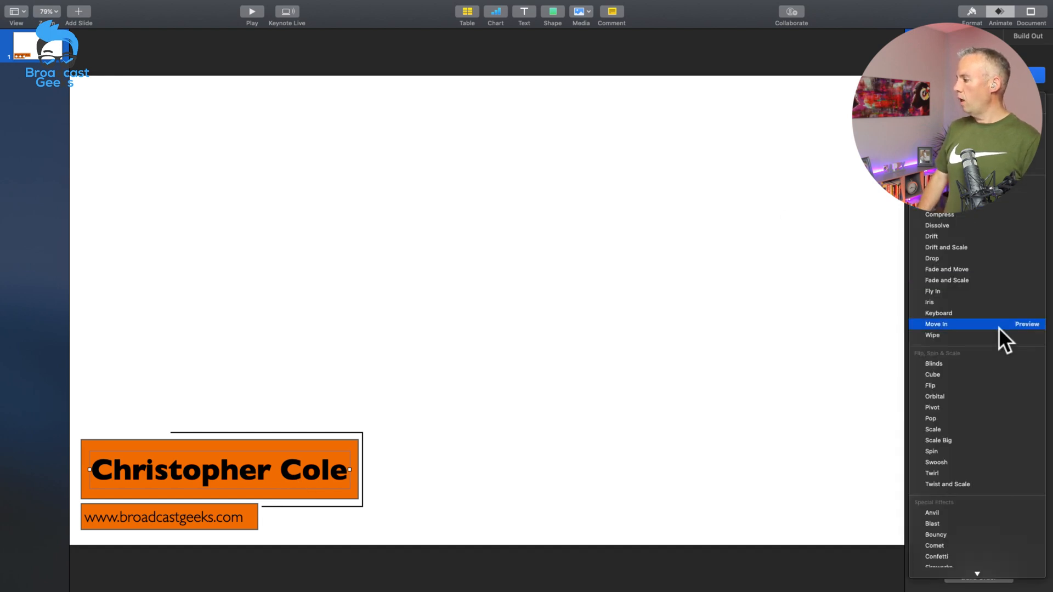
{"action": "left_click", "coordinate": [935, 324]}
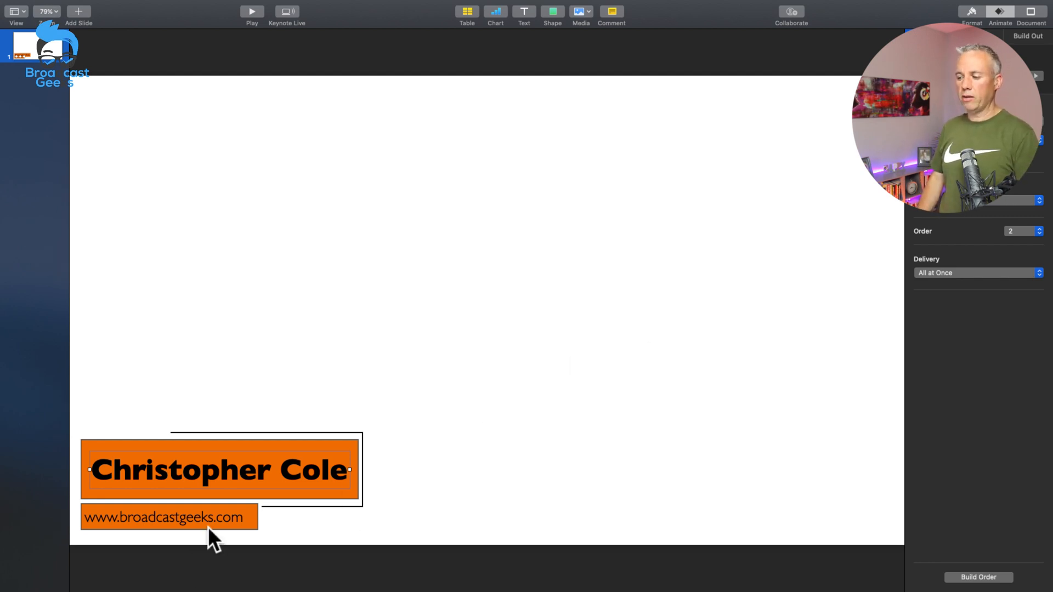
Step: Apply a Wipe build-in animation to the web address text and choose its wipe direction
{"action": "left_click", "coordinate": [246, 521]}
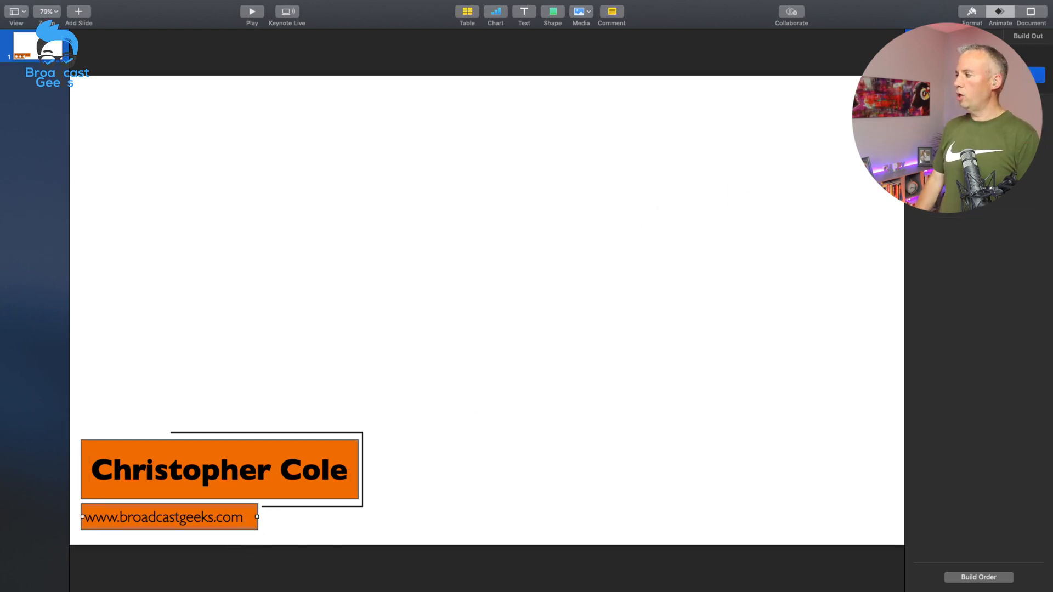
{"action": "left_click", "coordinate": [978, 75]}
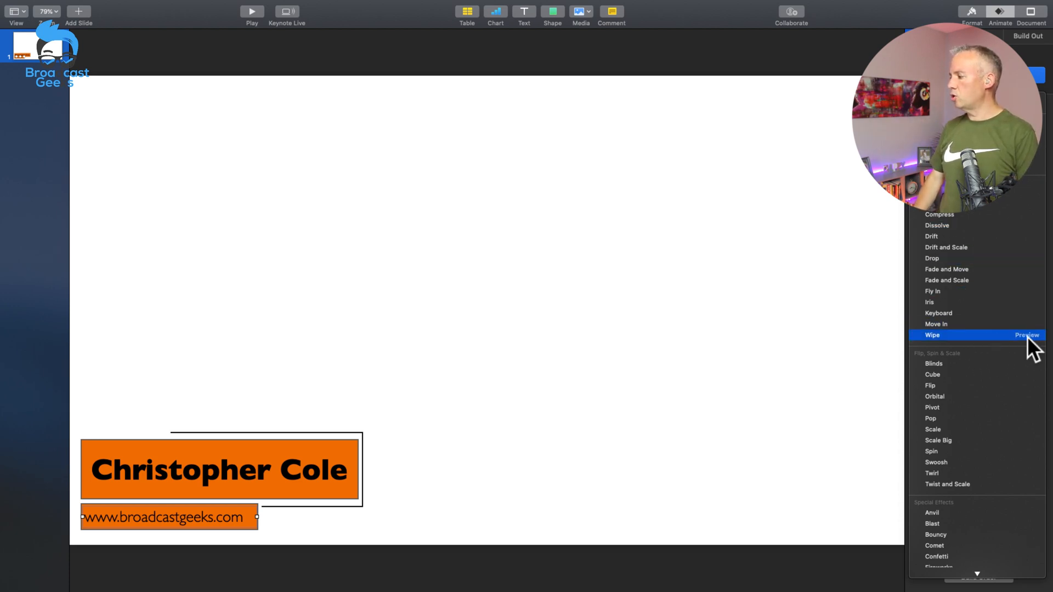
{"action": "left_click", "coordinate": [1004, 336]}
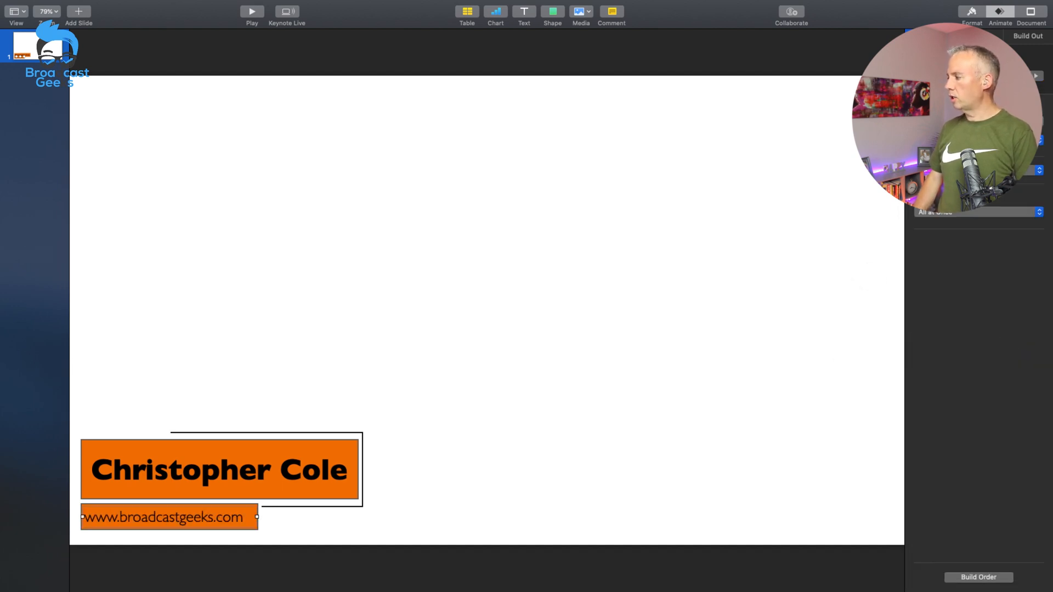
{"action": "left_click", "coordinate": [979, 140]}
{"action": "left_click", "coordinate": [978, 167]}
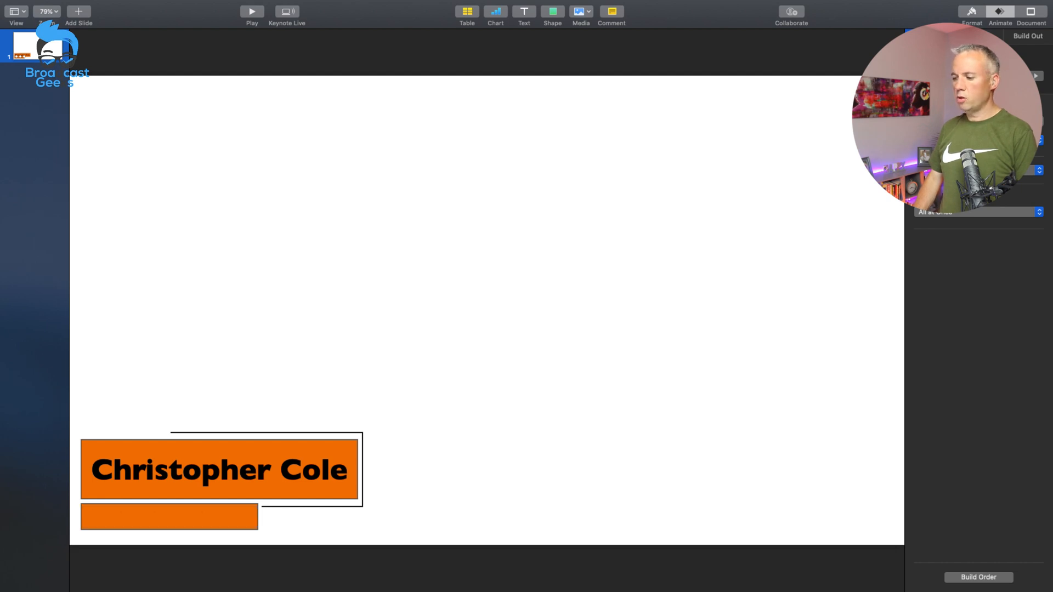
Step: Apply a Wipe build-in animation to the slim orange bar behind the web address and set its wipe direction
{"action": "left_click", "coordinate": [254, 526]}
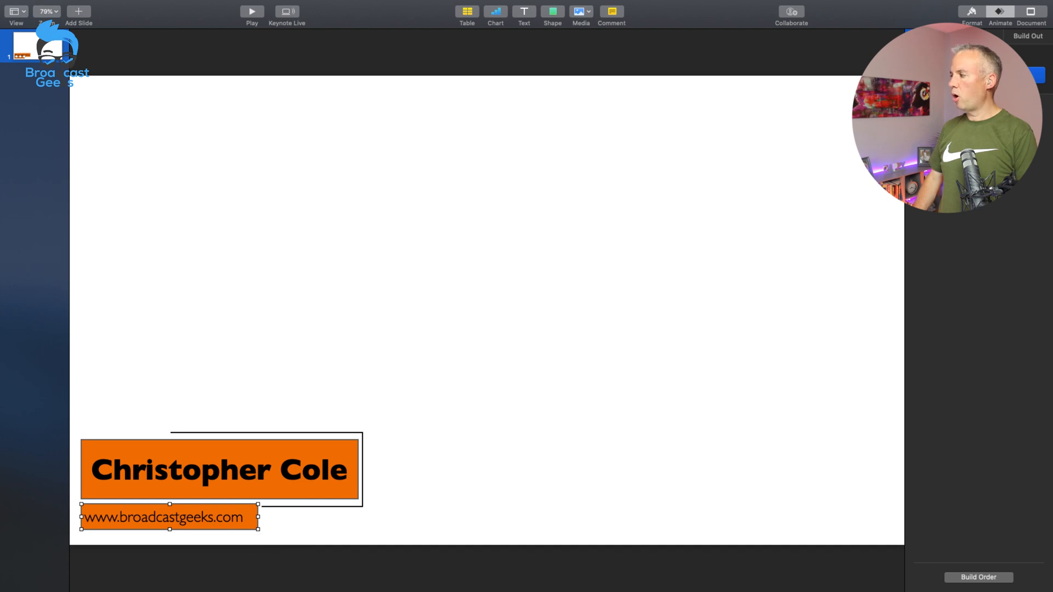
{"action": "left_click", "coordinate": [978, 75]}
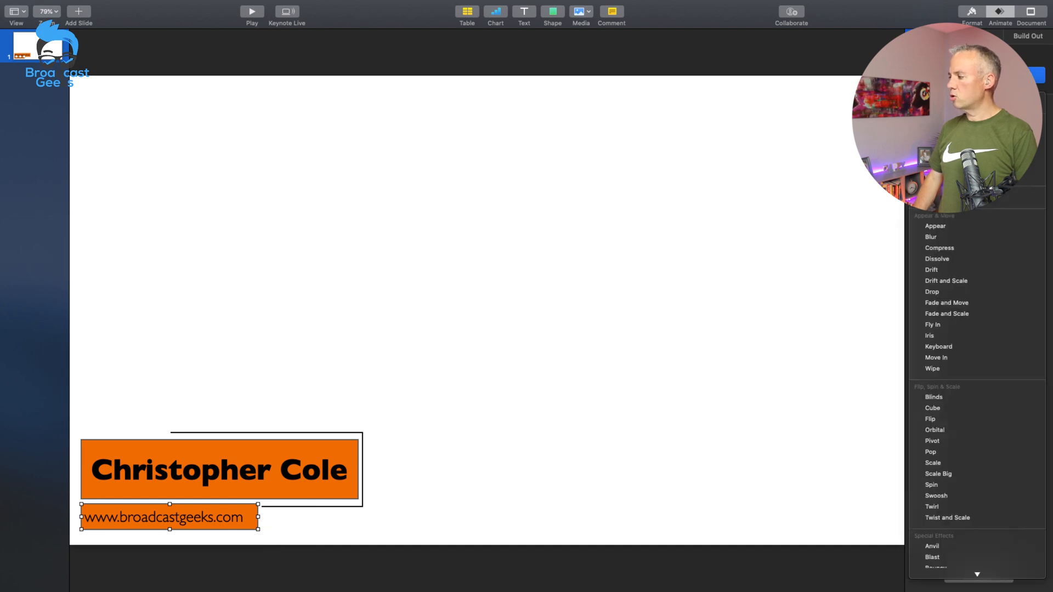
{"action": "left_click", "coordinate": [956, 370]}
{"action": "left_click", "coordinate": [976, 143]}
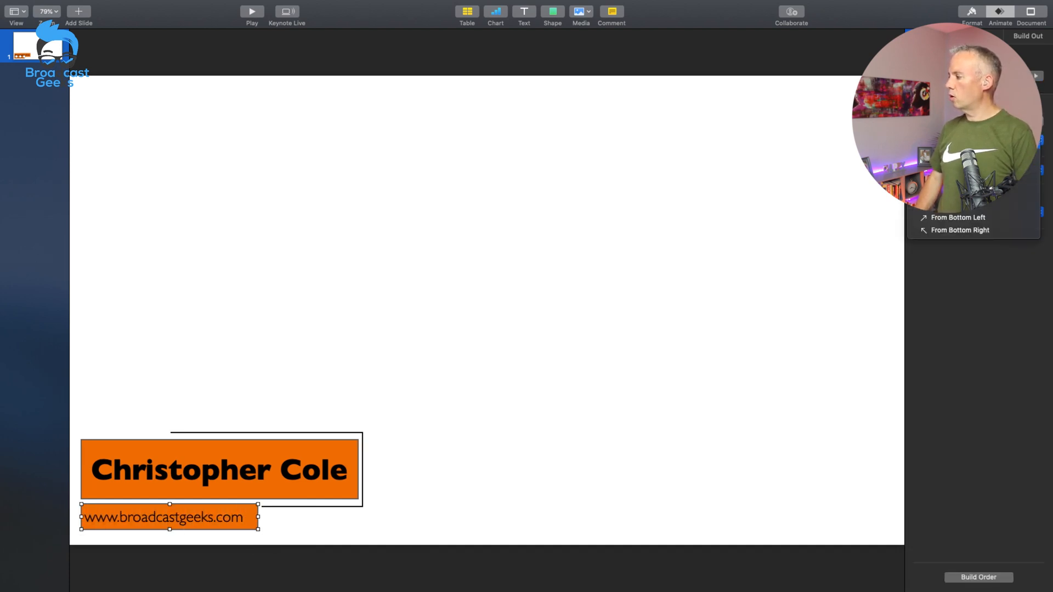
{"action": "left_click", "coordinate": [968, 168]}
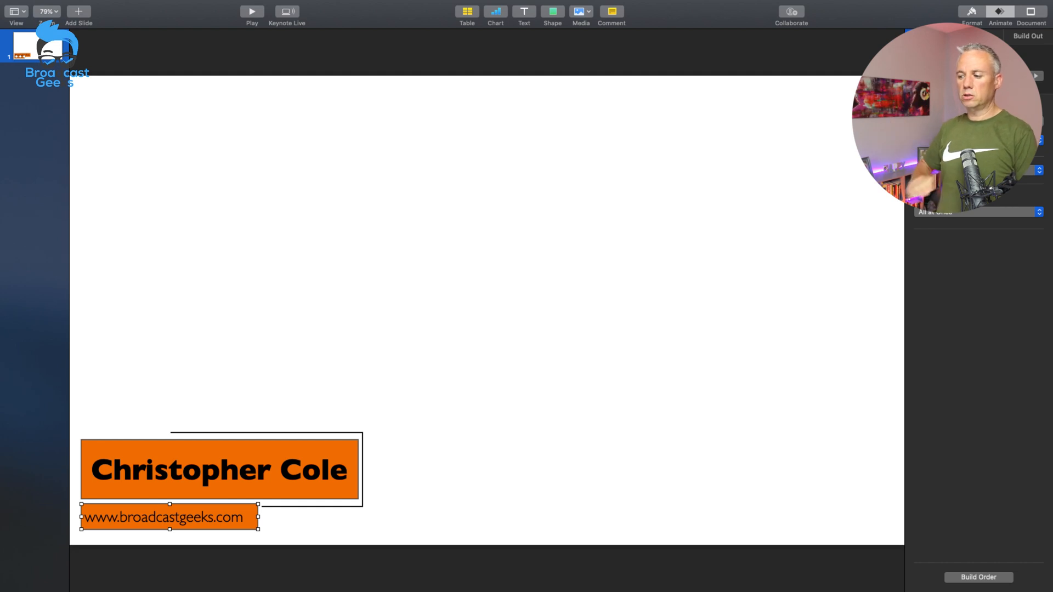
Step: Preview the Line Draw effect on the line above the name bar and apply it as its build-in animation
{"action": "left_click", "coordinate": [370, 204]}
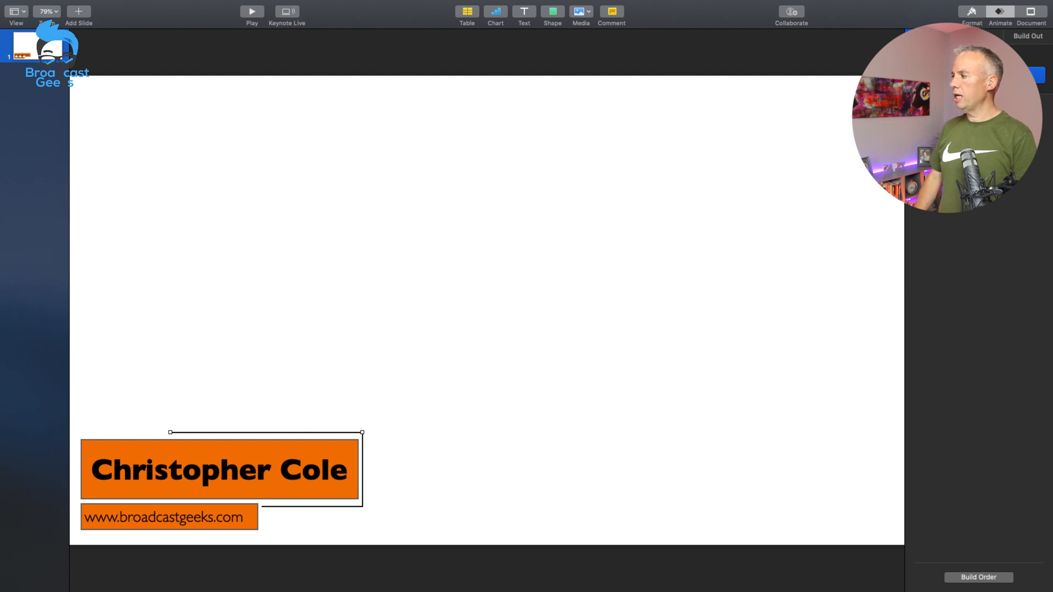
{"action": "left_click", "coordinate": [978, 75]}
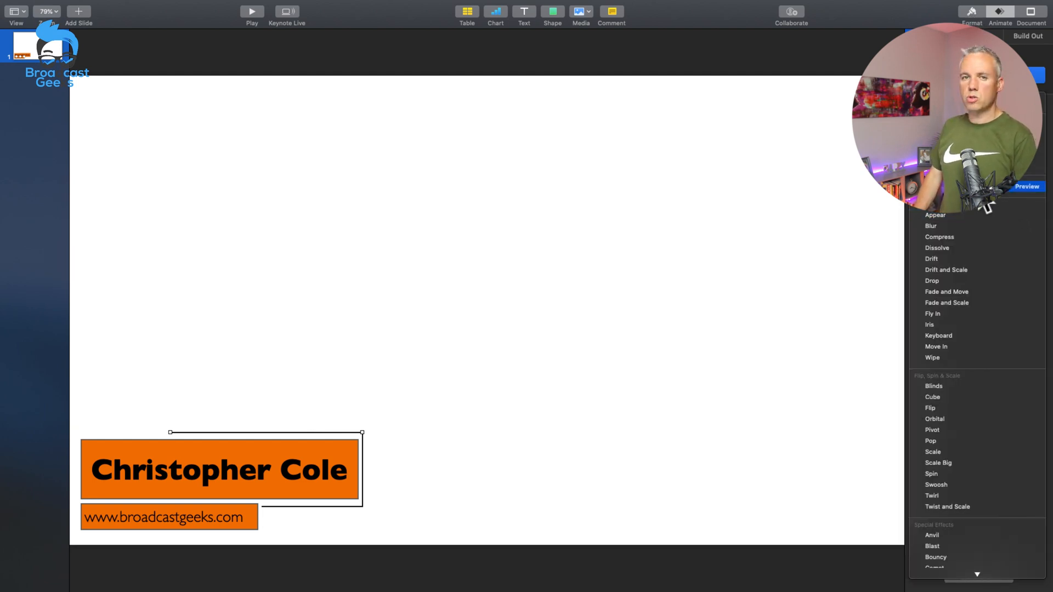
{"action": "left_click", "coordinate": [1024, 187]}
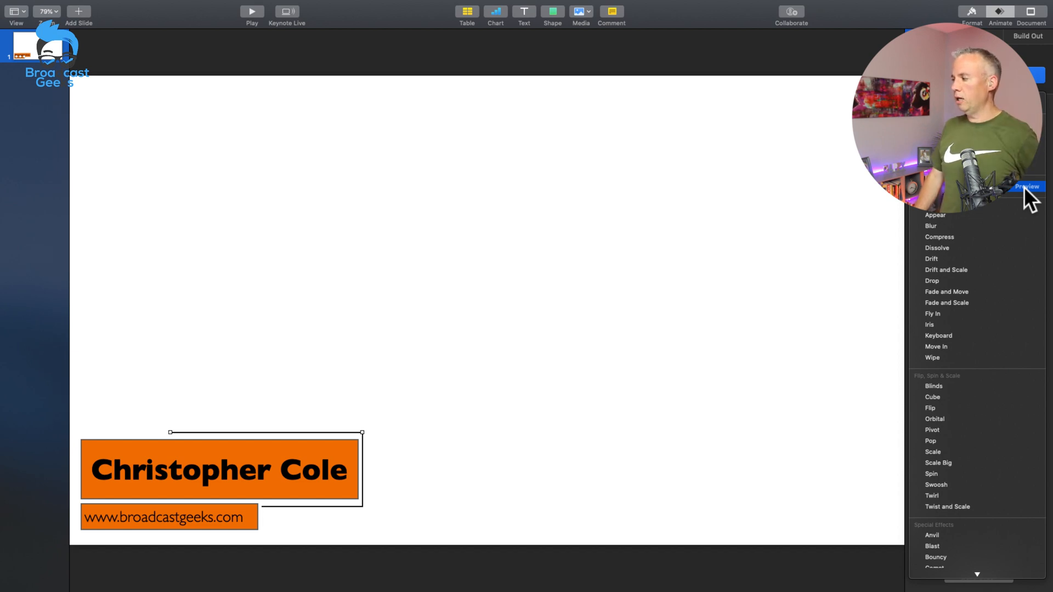
{"action": "left_click", "coordinate": [986, 207]}
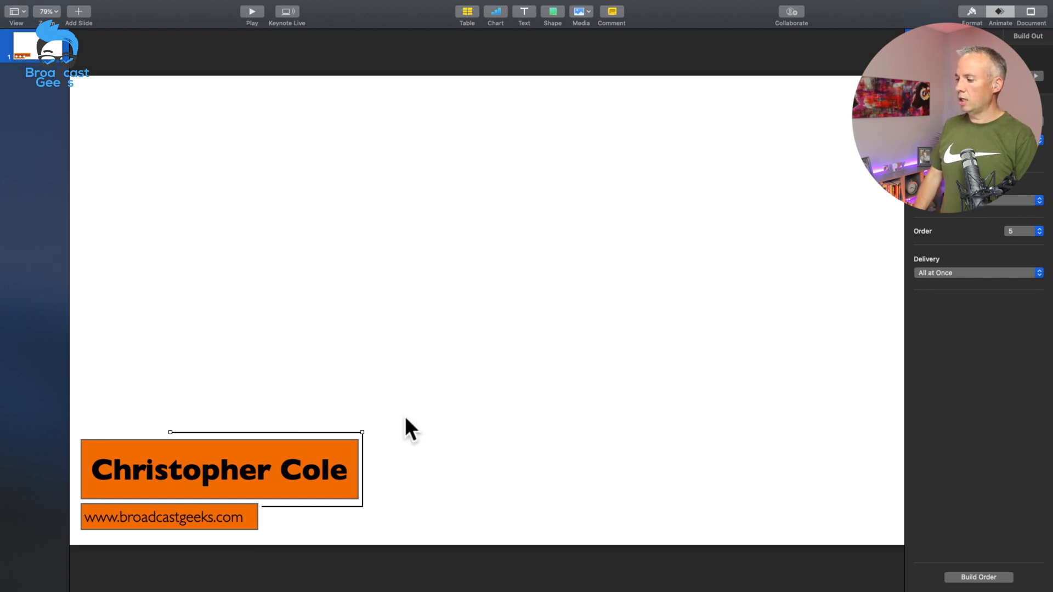
Step: Apply a Line Draw build-in animation to the vertical line beside the large orange name bar
{"action": "left_click", "coordinate": [363, 452]}
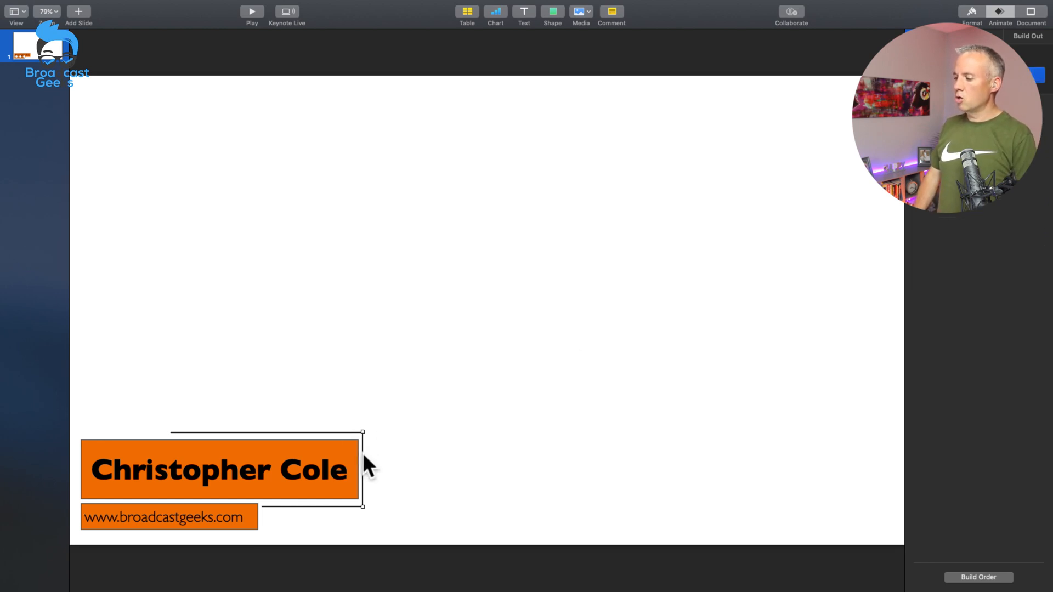
{"action": "left_click", "coordinate": [1025, 75]}
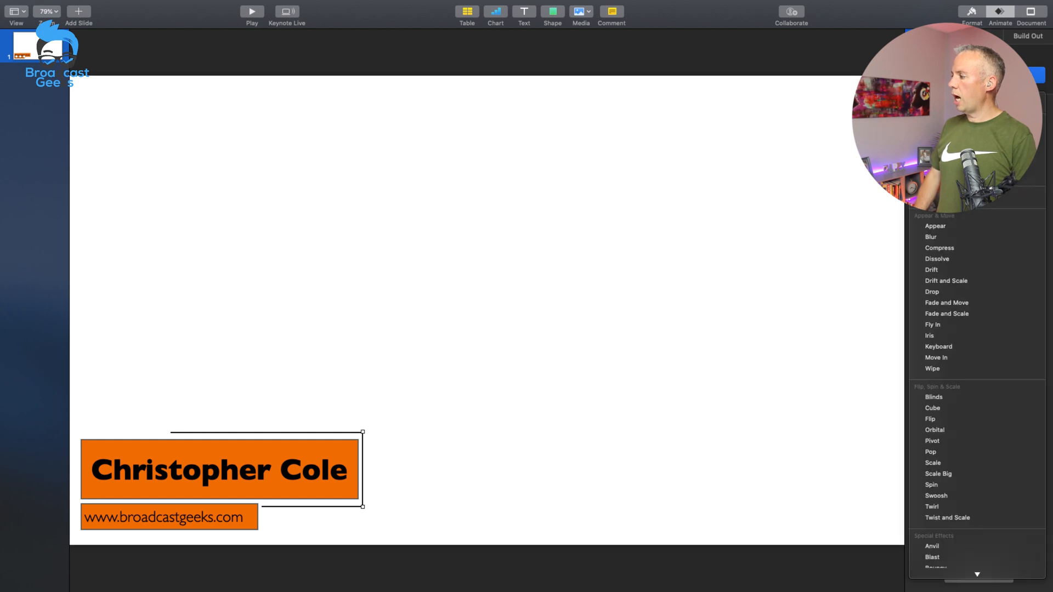
{"action": "left_click", "coordinate": [952, 216]}
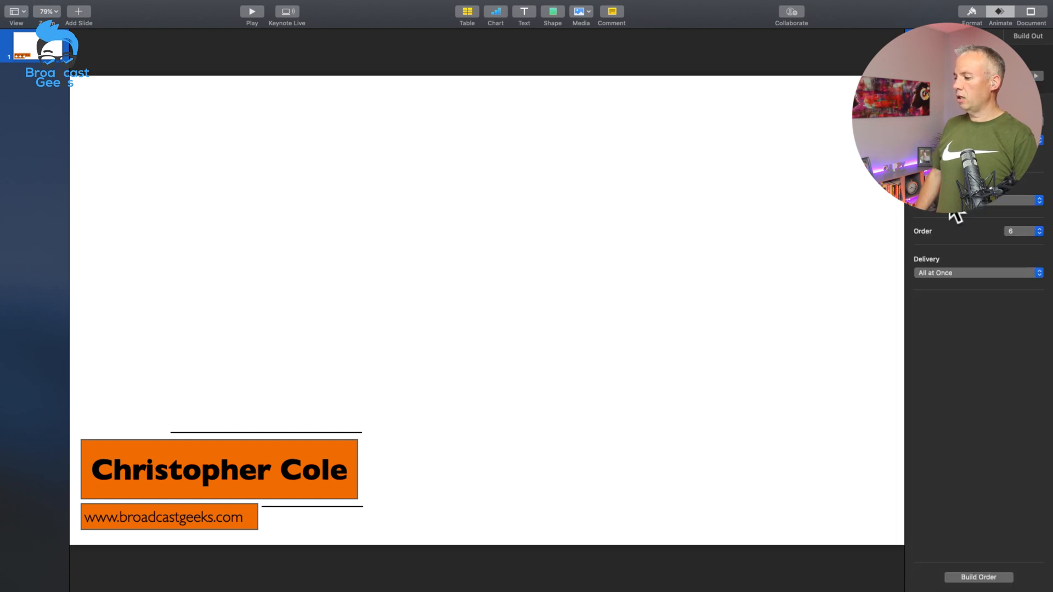
Step: Apply a Line Draw build-in animation to the short horizontal line below the name bar
{"action": "left_click", "coordinate": [321, 505]}
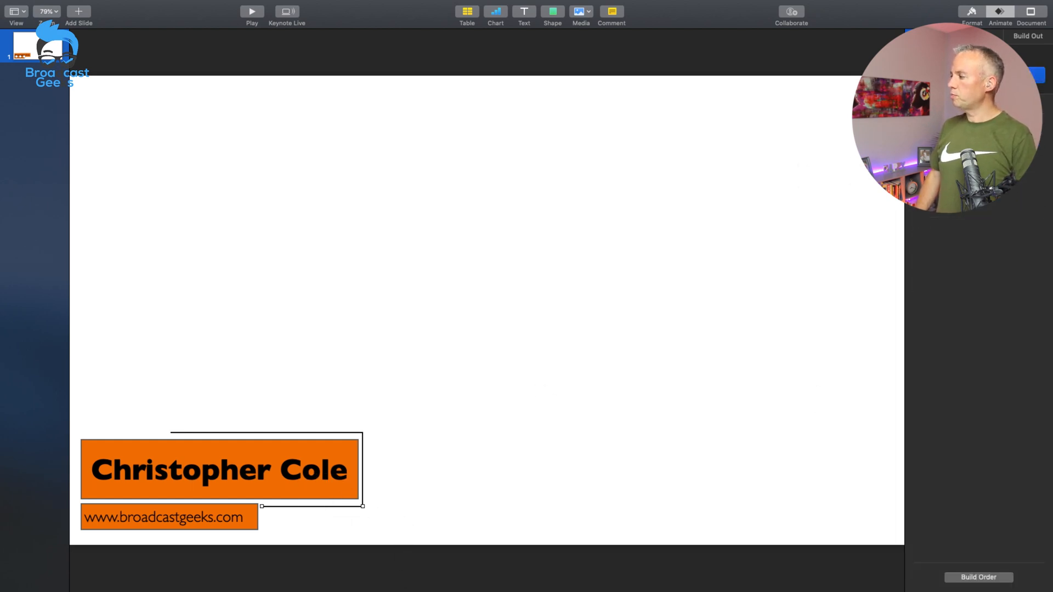
{"action": "left_click", "coordinate": [978, 75]}
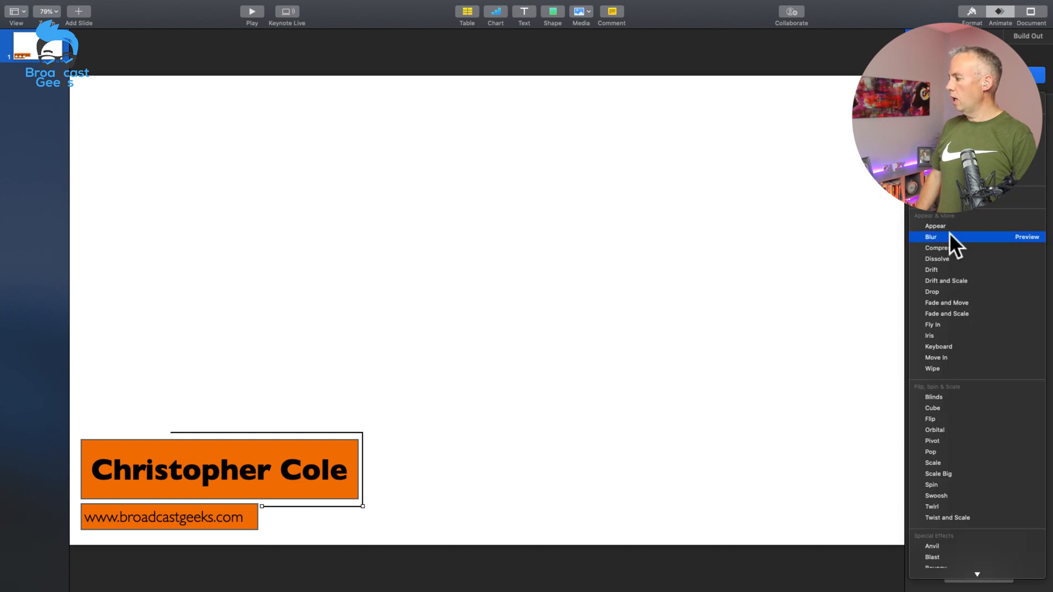
{"action": "left_click", "coordinate": [979, 199]}
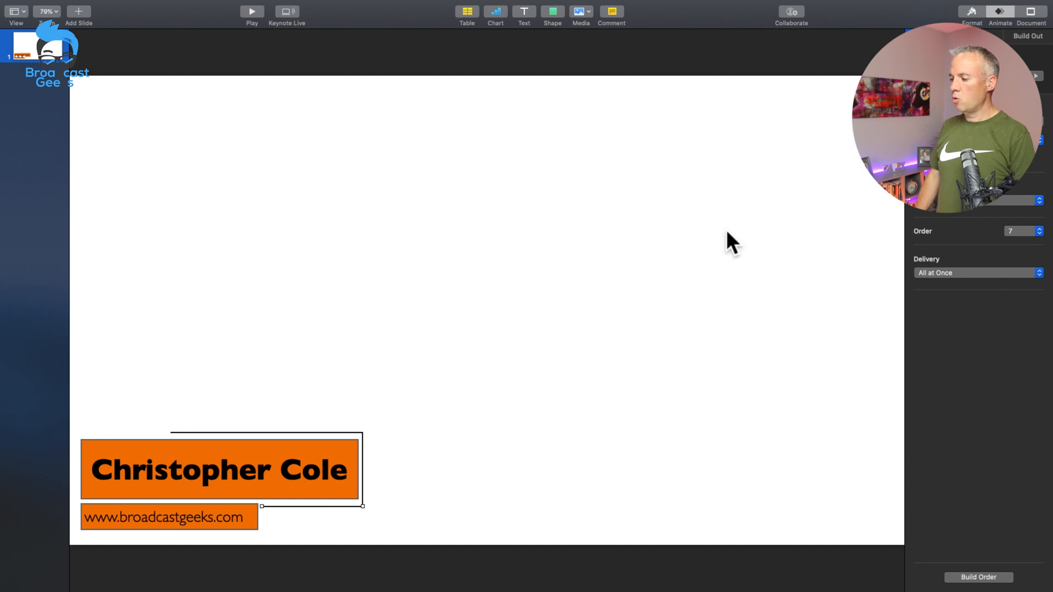
{"action": "left_click", "coordinate": [658, 173]}
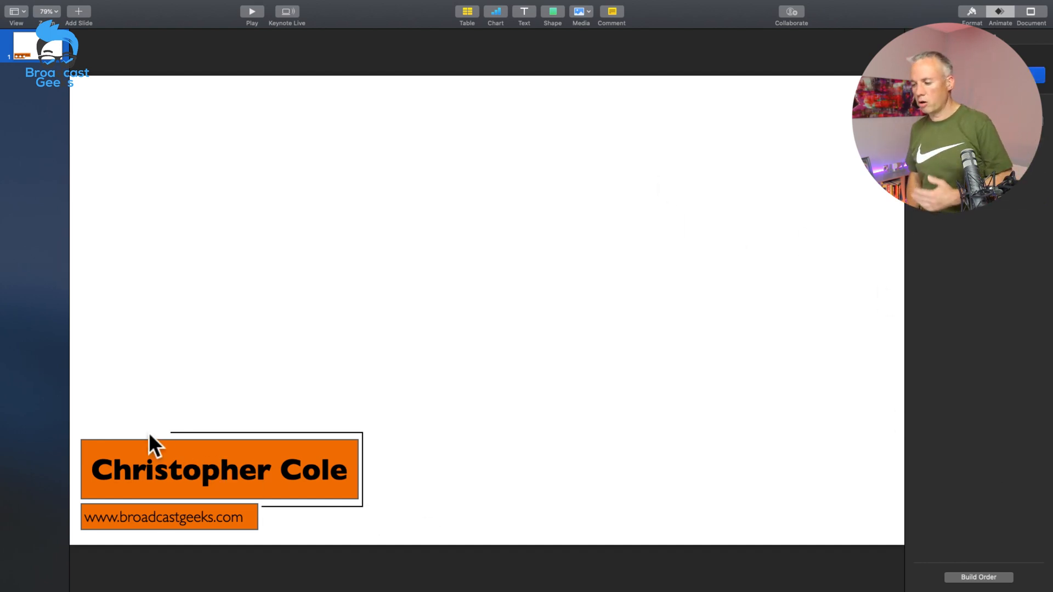
Step: Preview the Line Draw builds on the line above the name bar and on the vertical line beside it
{"action": "left_click", "coordinate": [182, 431]}
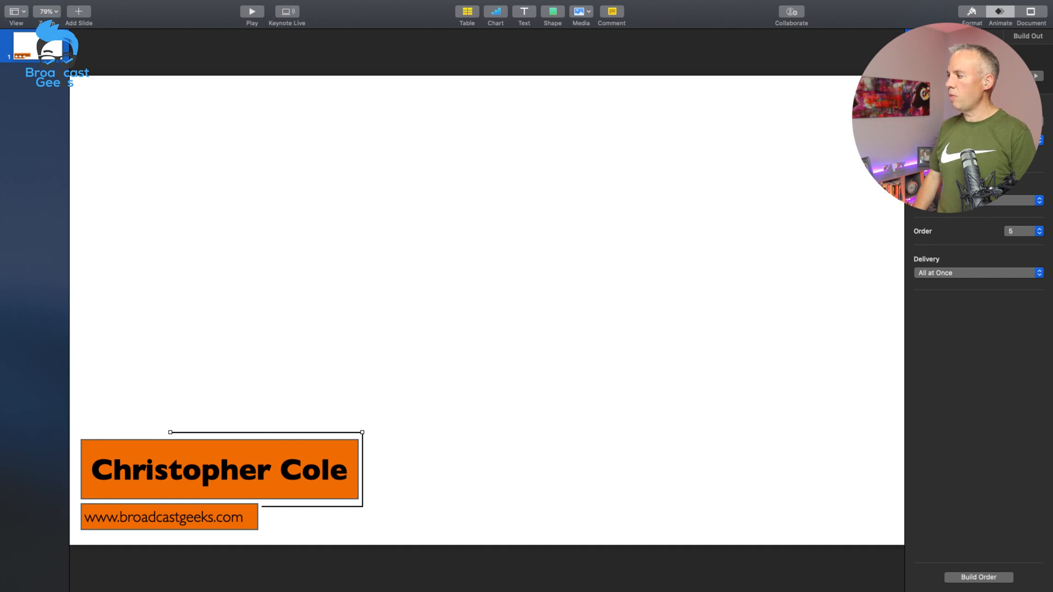
{"action": "left_click", "coordinate": [1035, 76]}
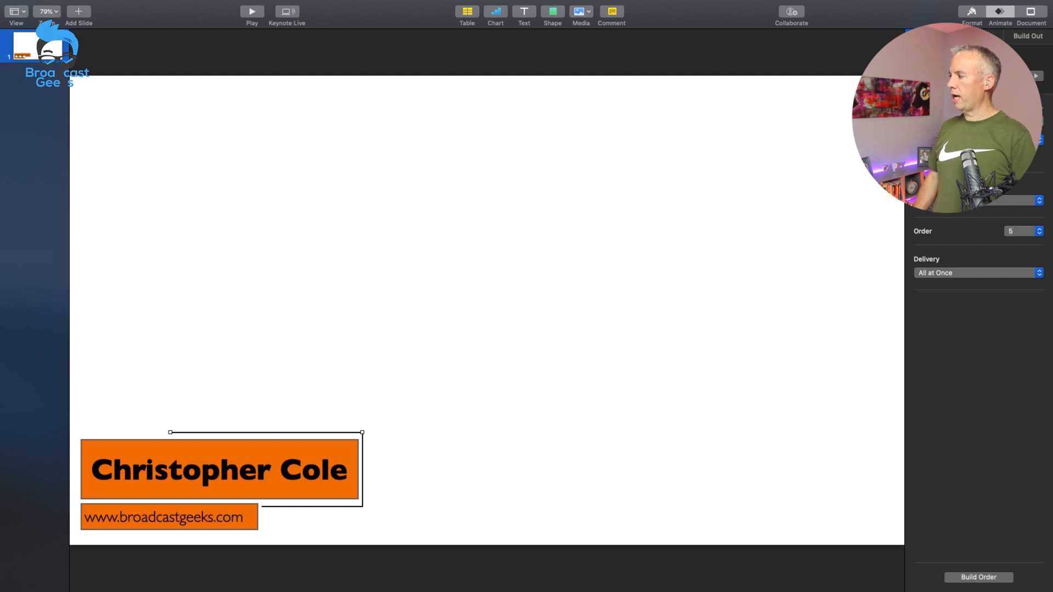
{"action": "left_click", "coordinate": [1035, 76]}
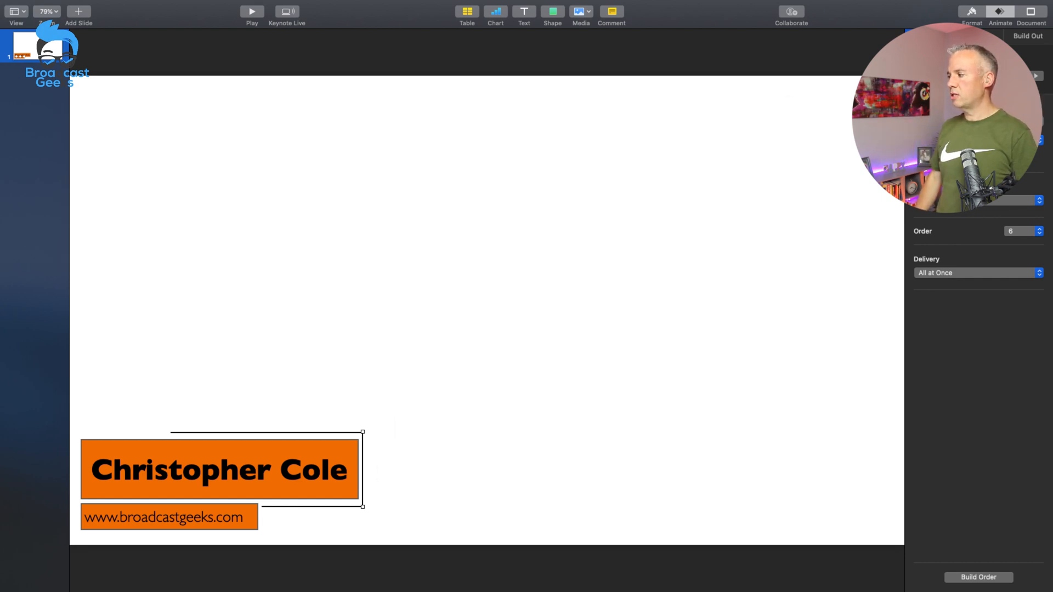
{"action": "left_click", "coordinate": [1033, 76]}
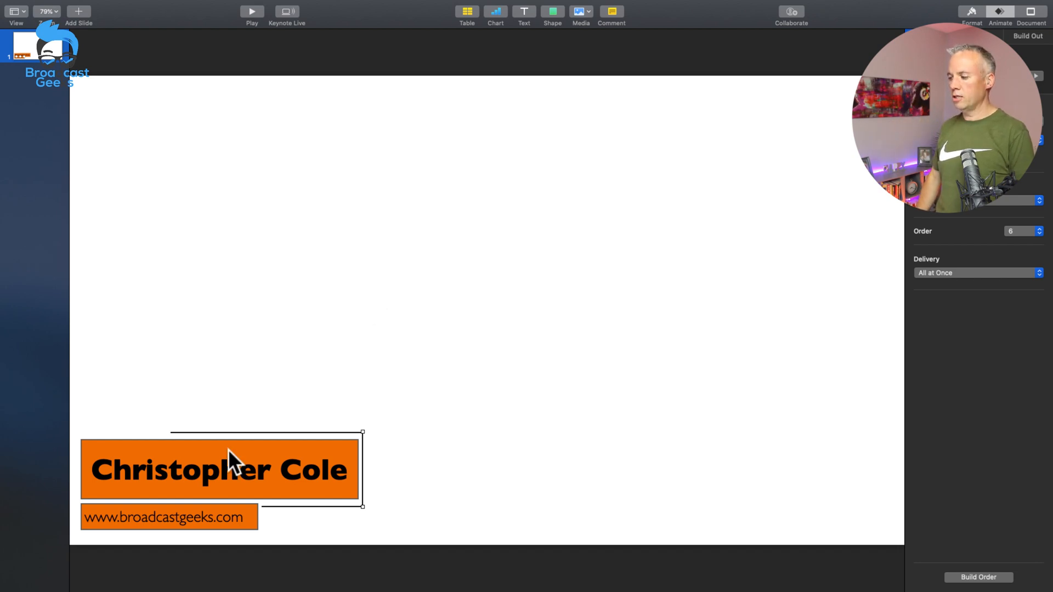
Step: Adjust the duration of the Line Draw build on the horizontal line below the name bar
{"action": "left_click", "coordinate": [325, 506]}
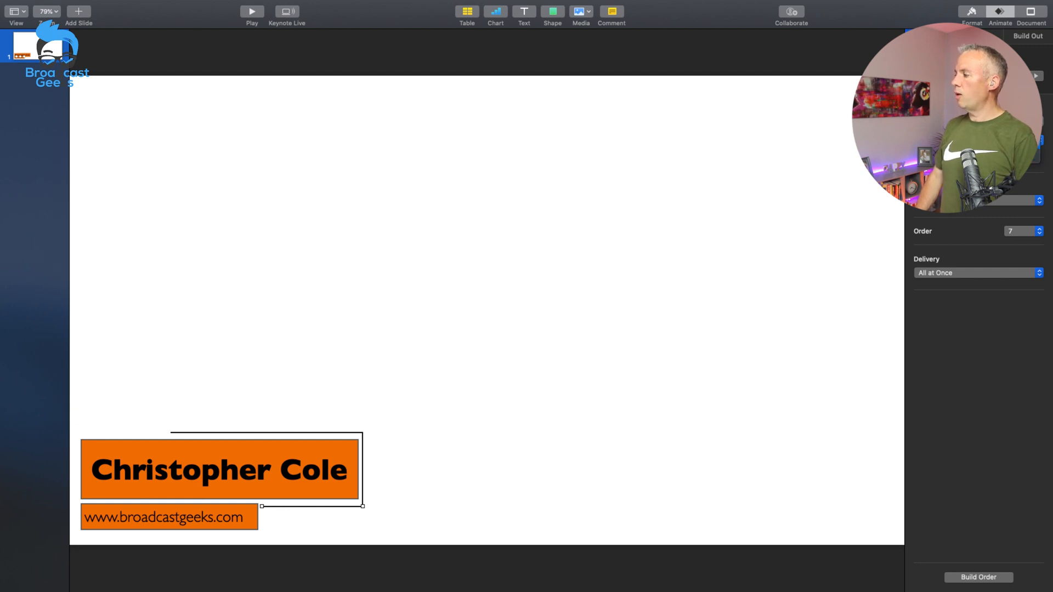
{"action": "left_click", "coordinate": [1041, 126]}
{"action": "left_click", "coordinate": [1041, 126]}
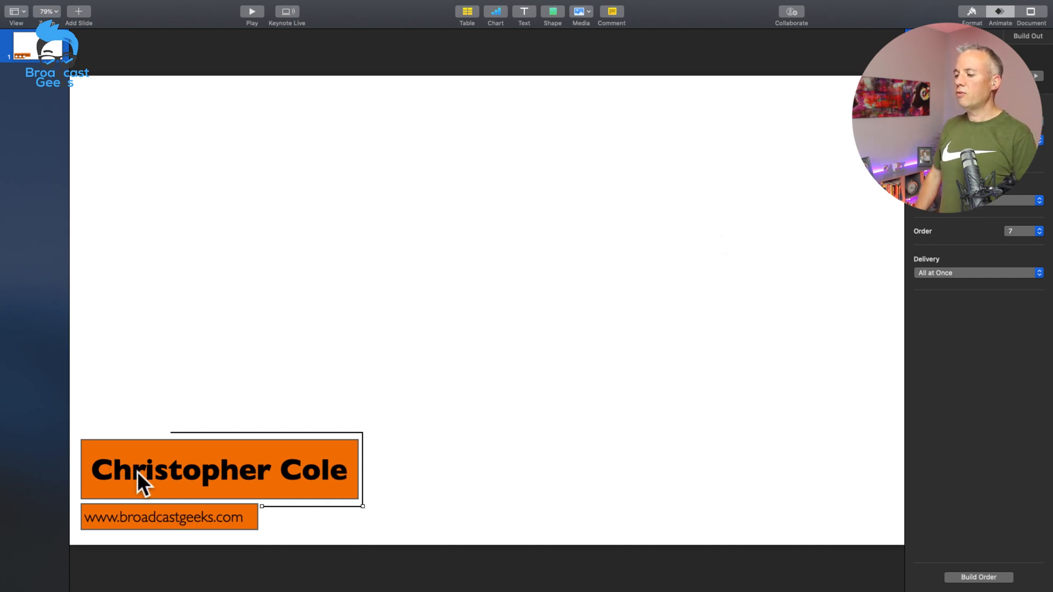
{"action": "left_click", "coordinate": [204, 468]}
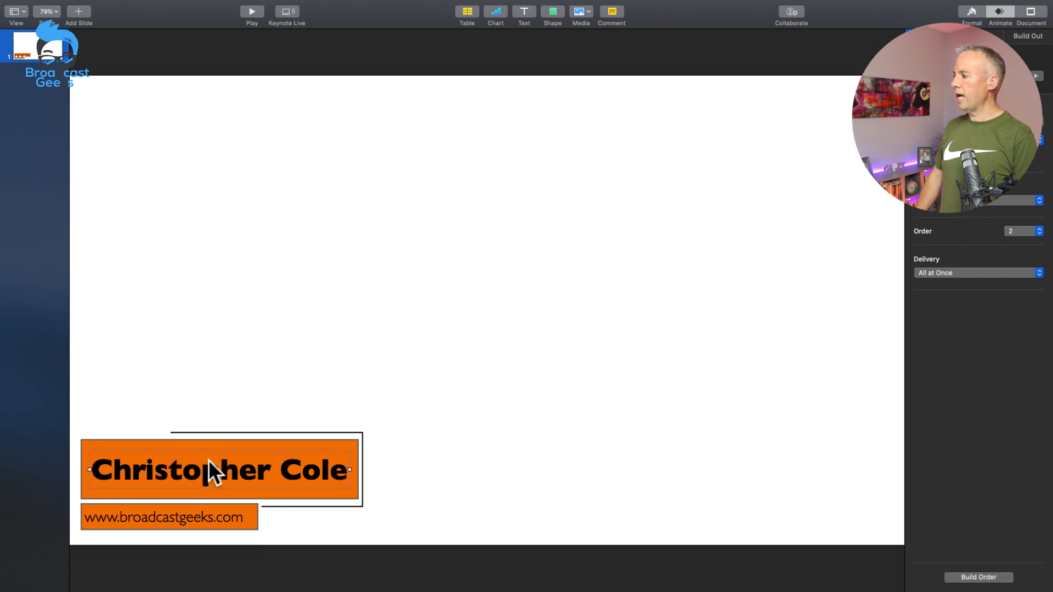
{"action": "left_click", "coordinate": [234, 446]}
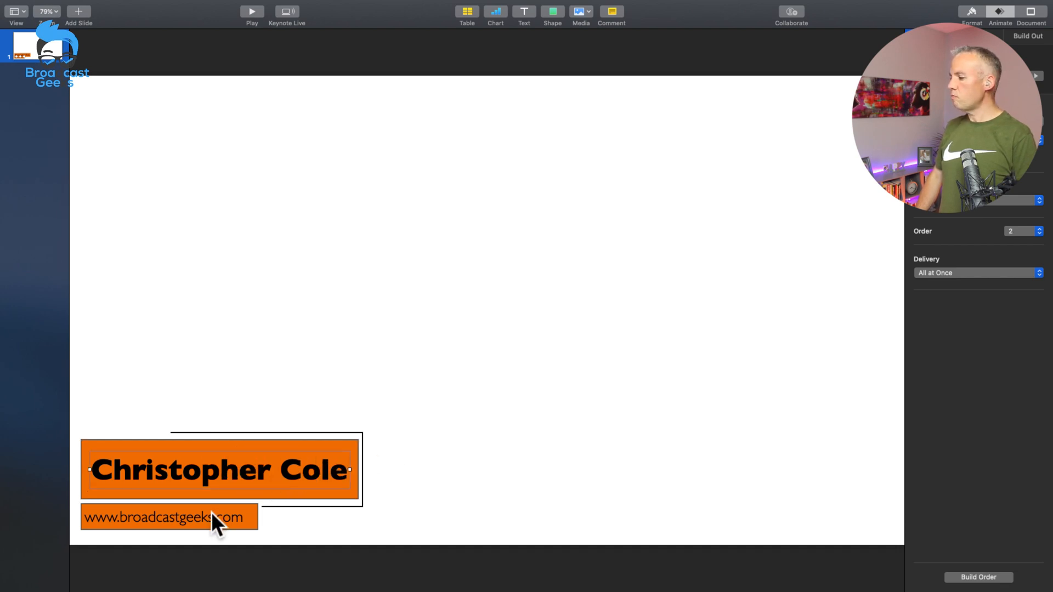
{"action": "left_click", "coordinate": [539, 455]}
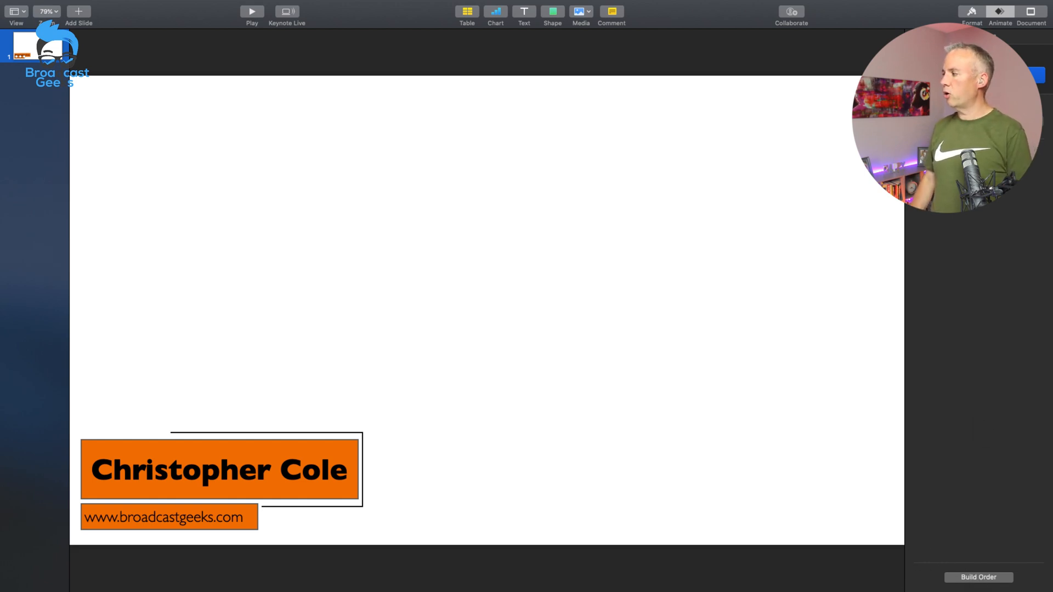
Step: Open the slide's build order, place its window over the blank slide area and preview the first Line Draw build
{"action": "left_click", "coordinate": [970, 577]}
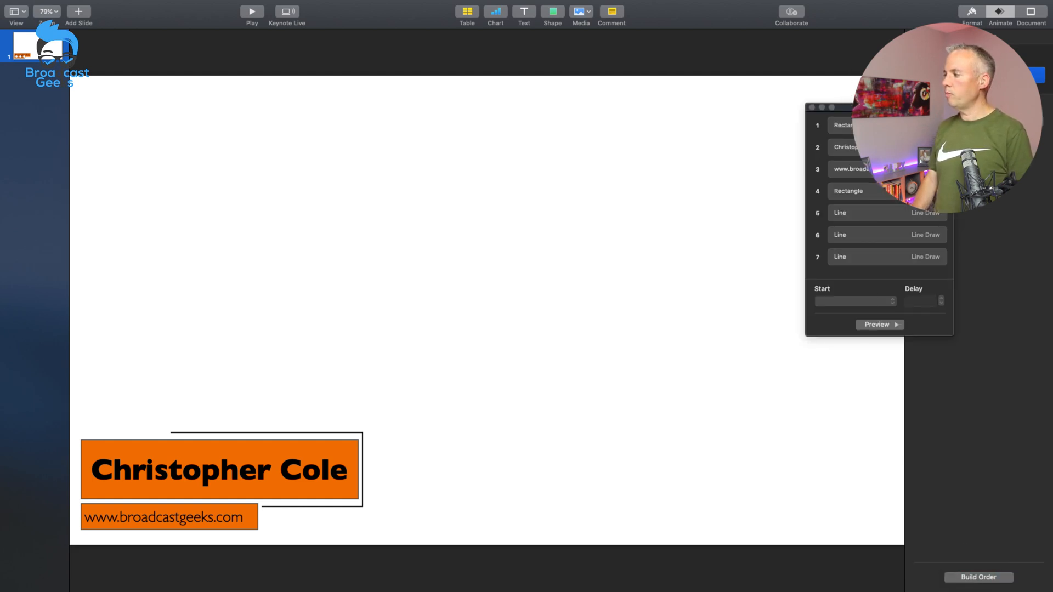
{"action": "left_click_drag", "start_coordinate": [857, 107], "coordinate": [479, 95]}
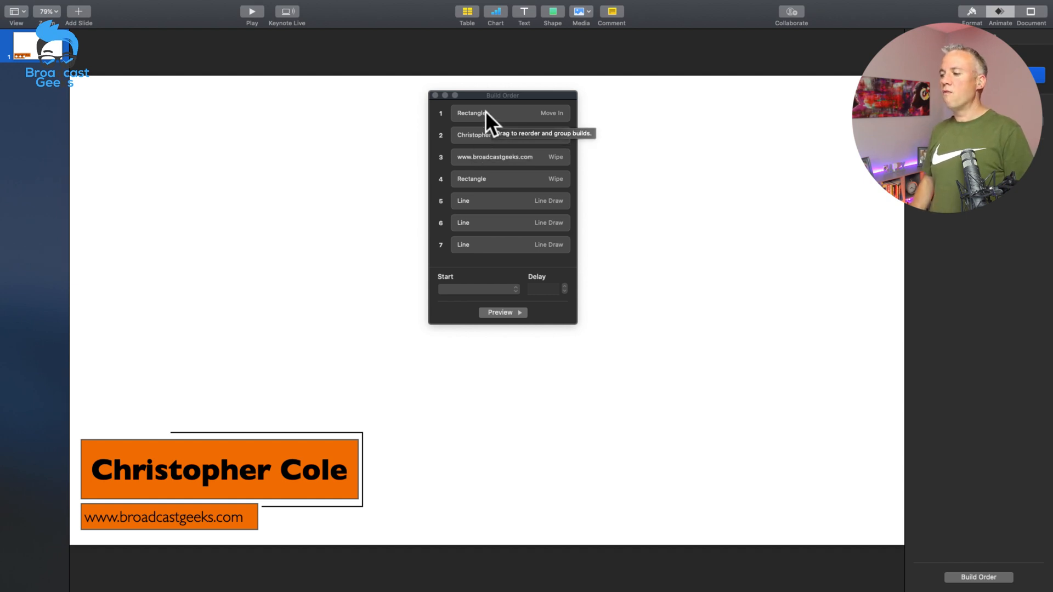
{"action": "left_click", "coordinate": [468, 202]}
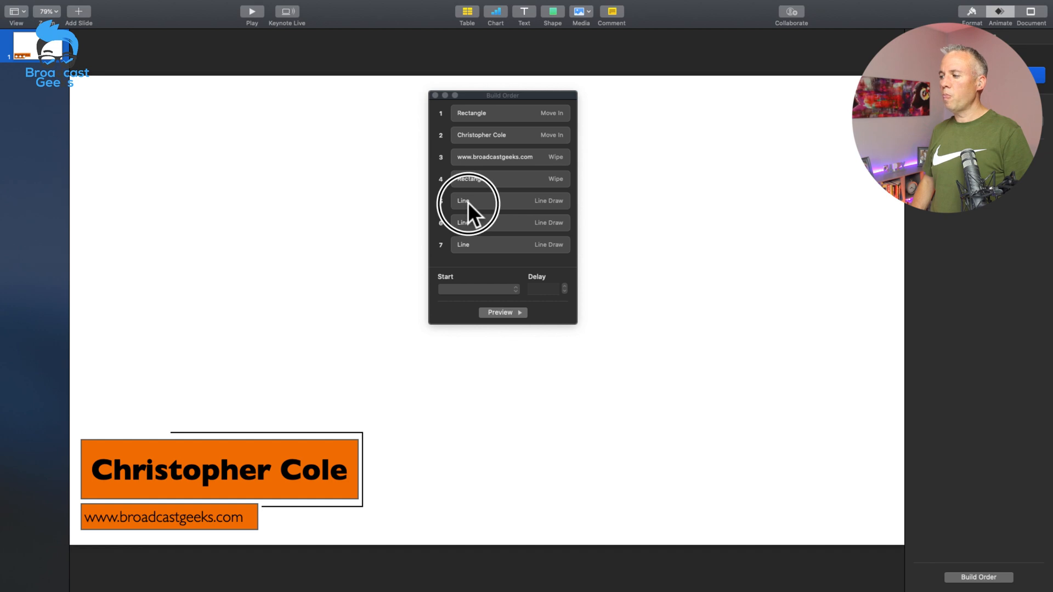
{"action": "left_click", "coordinate": [495, 312]}
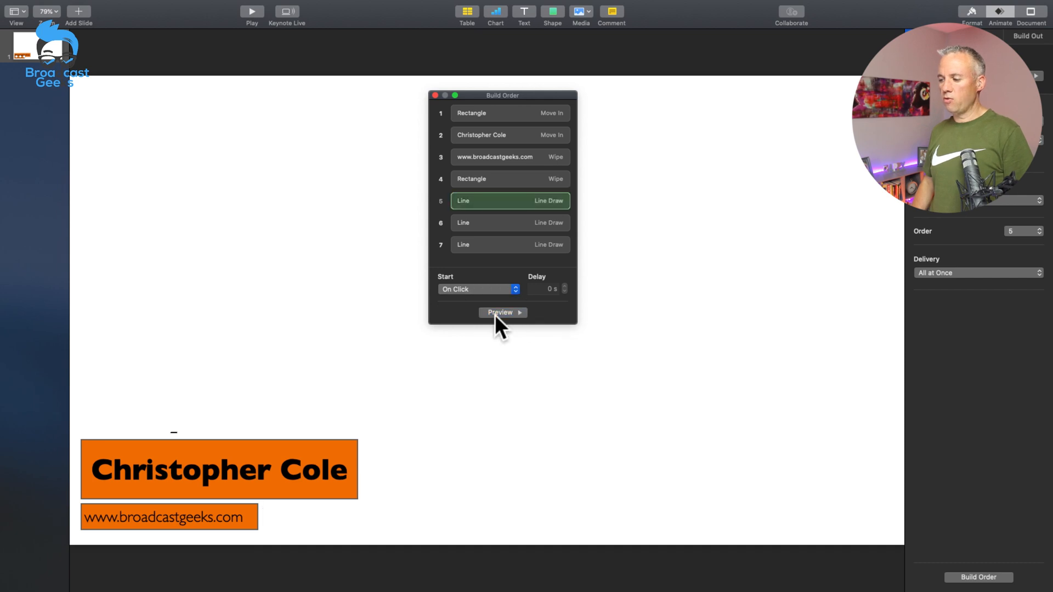
Step: Move all three Line Draw builds ahead of the rectangle and text builds to positions 1 to 3 in the build order
{"action": "left_click", "coordinate": [478, 200]}
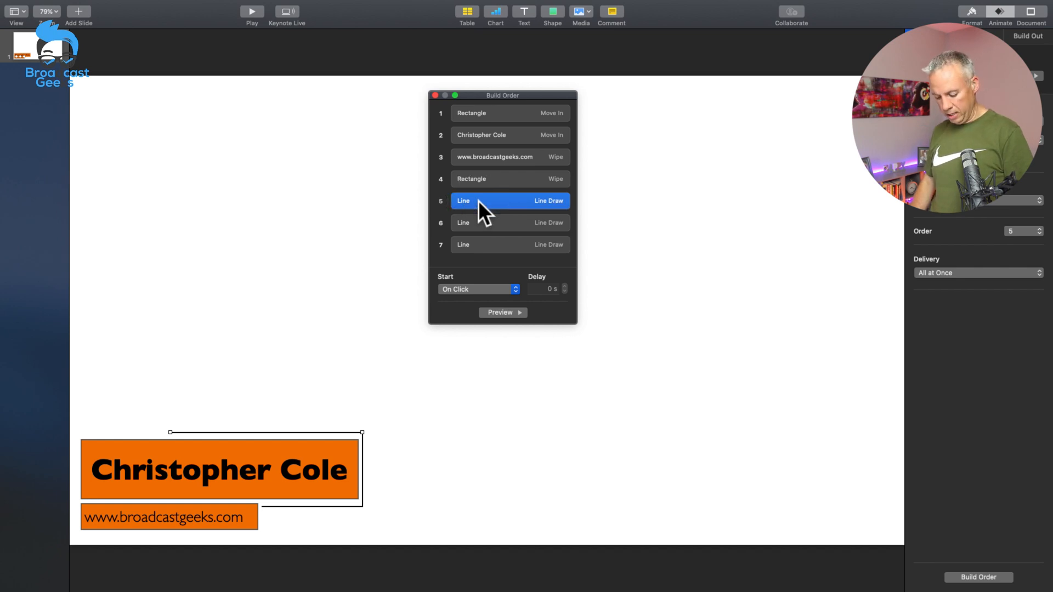
{"action": "left_click", "coordinate": [492, 230], "text": "shift"}
{"action": "left_click", "coordinate": [483, 246], "text": "shift"}
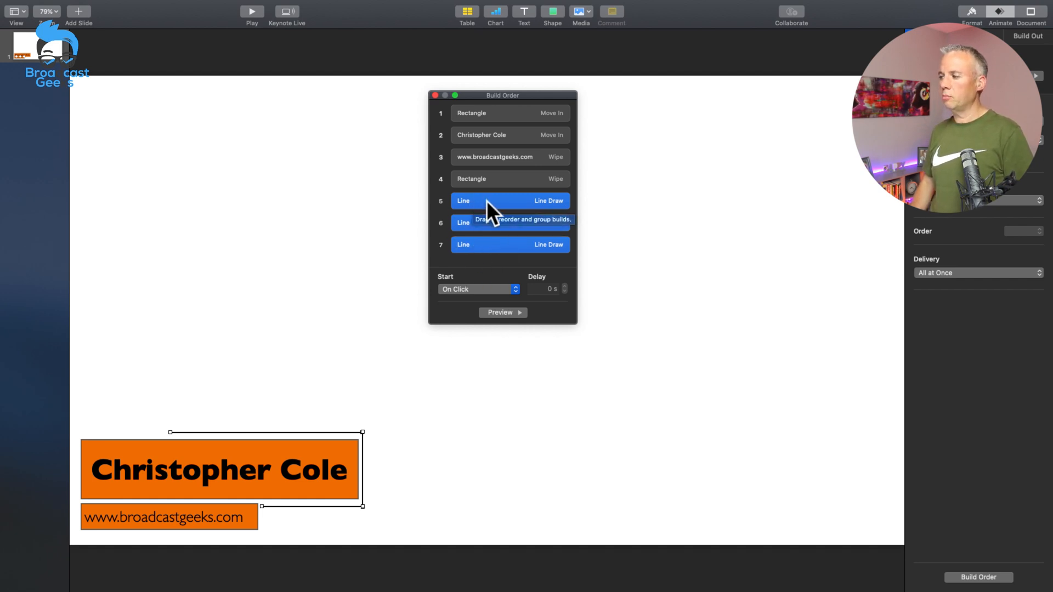
{"action": "left_click_drag", "start_coordinate": [486, 199], "coordinate": [475, 103]}
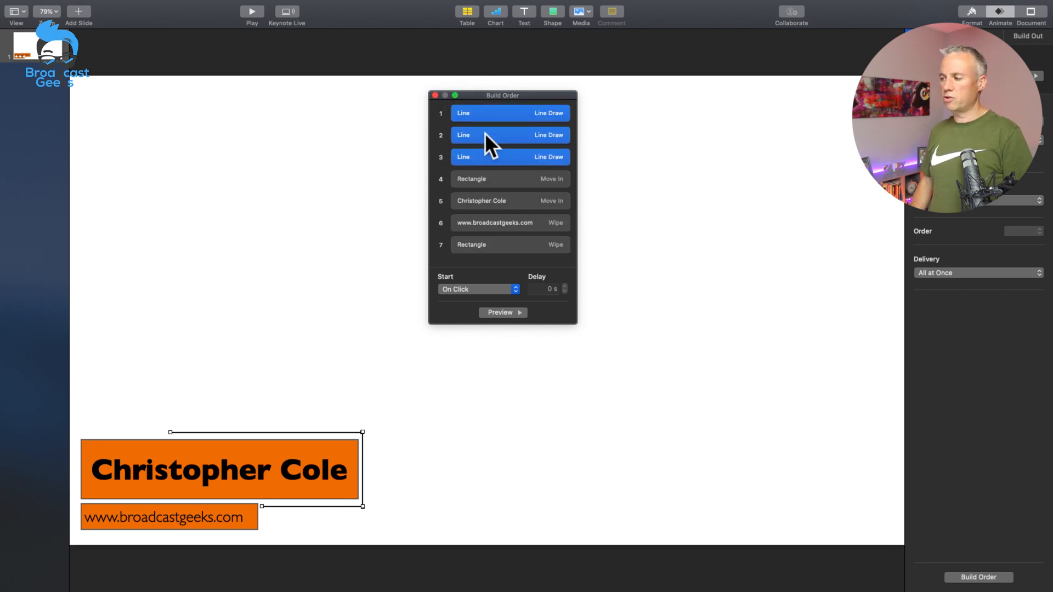
Step: Set the second Line Draw build, for the vertical line, to start After Build 1
{"action": "left_click", "coordinate": [478, 292]}
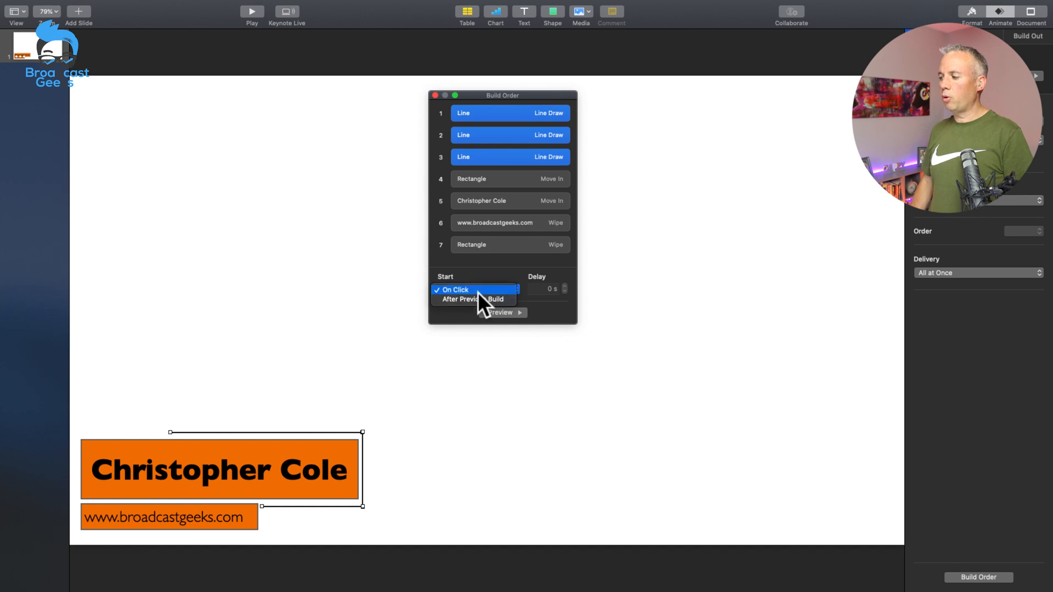
{"action": "left_click", "coordinate": [495, 221]}
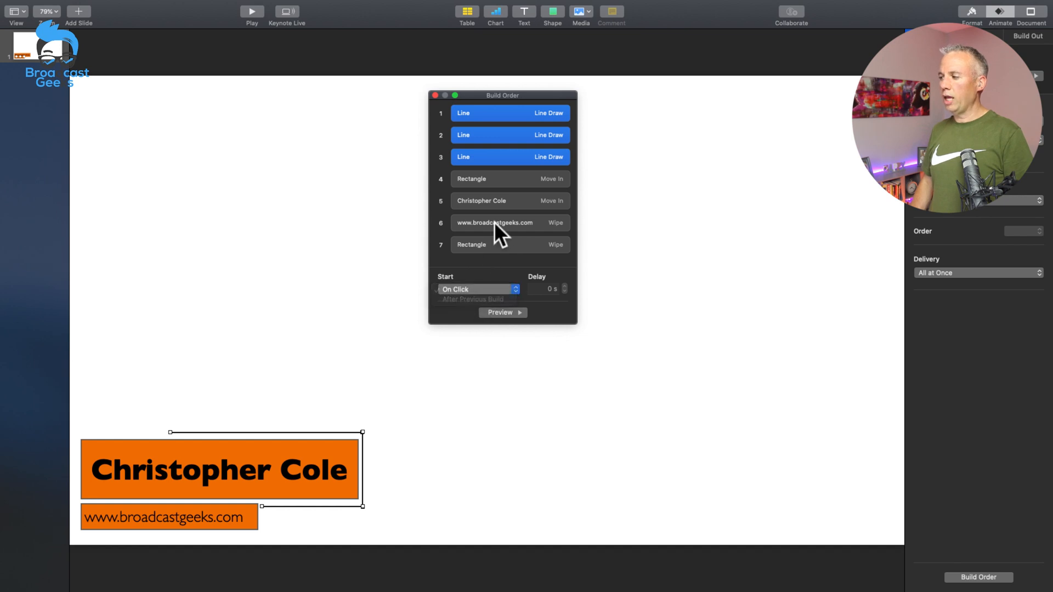
{"action": "left_click", "coordinate": [471, 116]}
{"action": "left_click", "coordinate": [468, 139]}
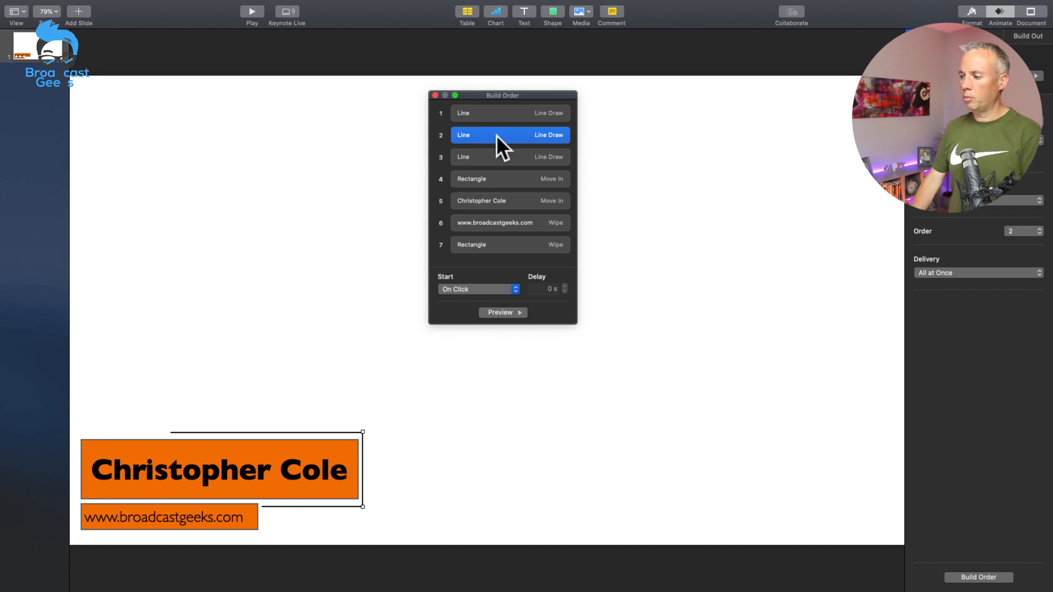
{"action": "left_click", "coordinate": [474, 289]}
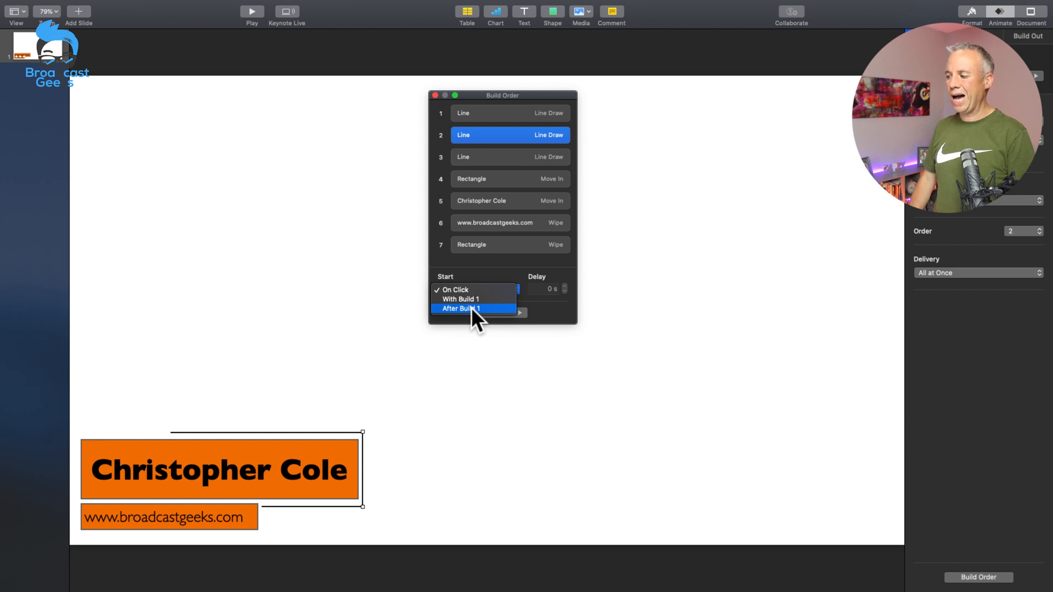
{"action": "left_click", "coordinate": [471, 308]}
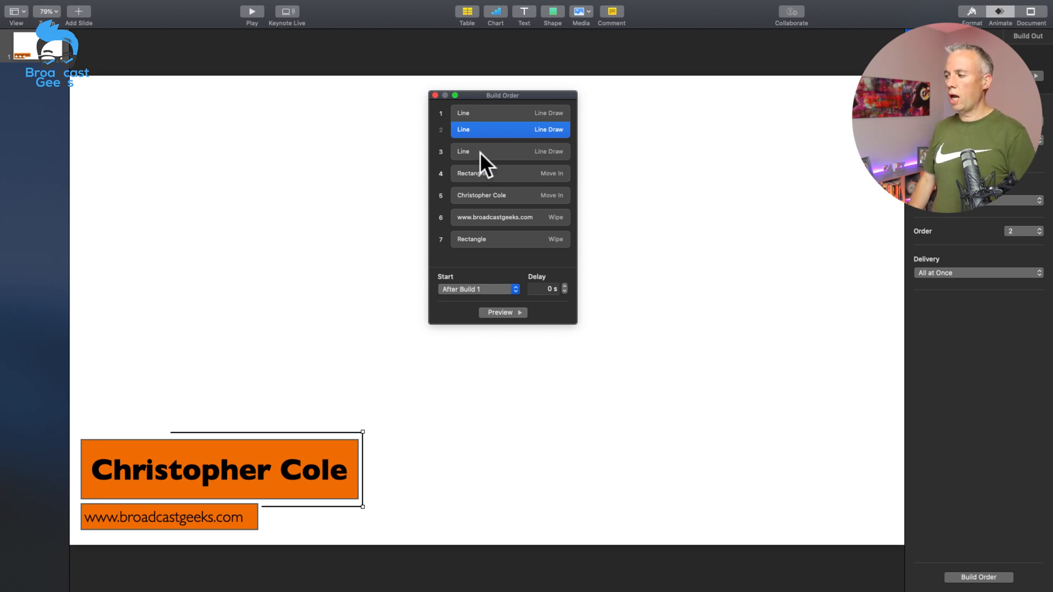
Step: Set the third Line Draw build, for the line below the name bar, to start After Build 2 and preview it
{"action": "left_click", "coordinate": [479, 153]}
{"action": "left_click", "coordinate": [472, 288]}
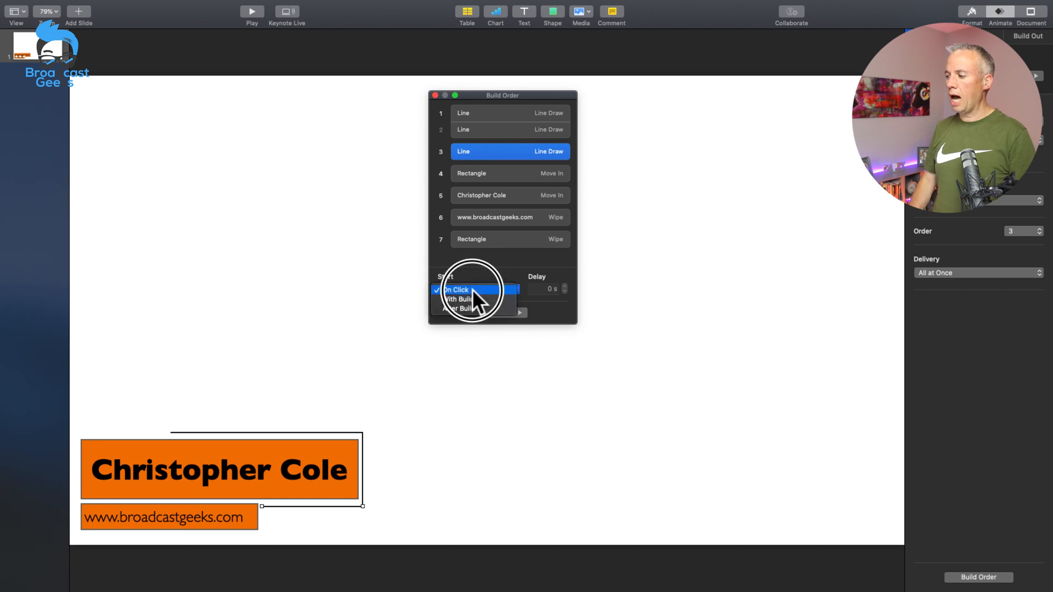
{"action": "left_click", "coordinate": [469, 305]}
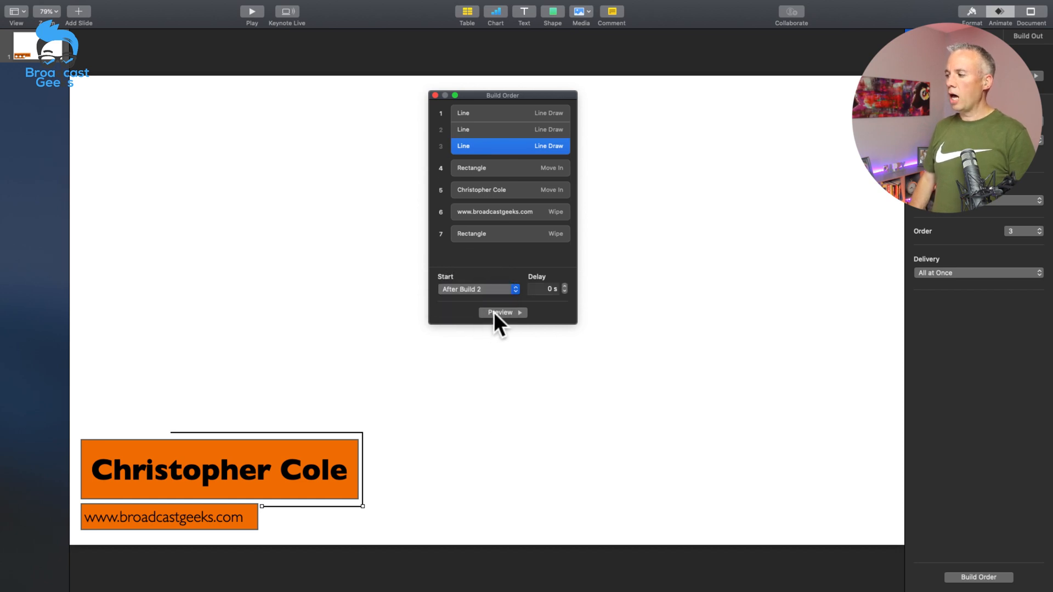
{"action": "left_click", "coordinate": [493, 312]}
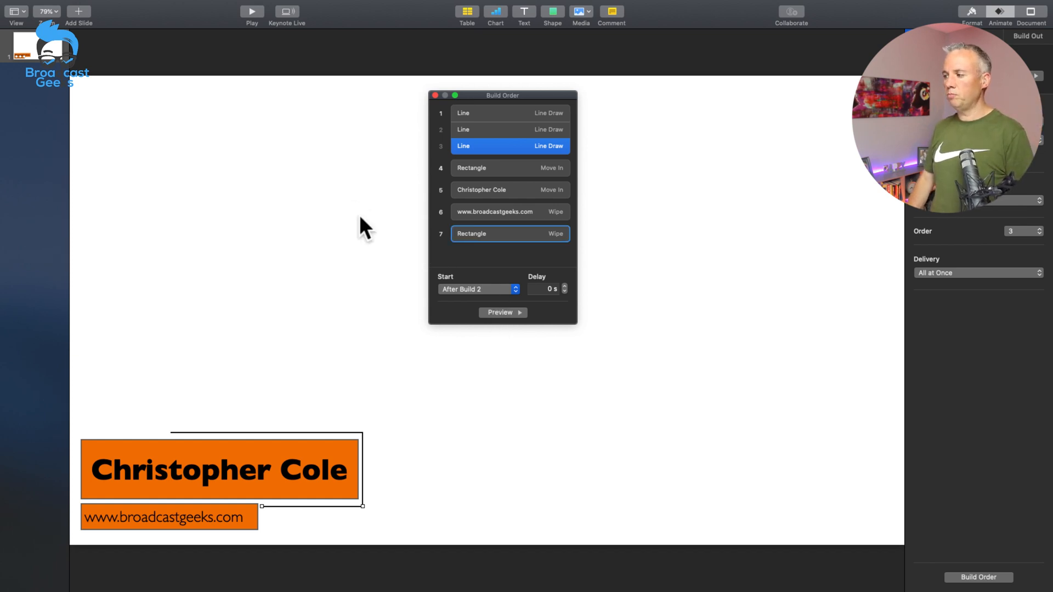
Step: Set the Move In build of the large name bar's rectangle to start After Build 3
{"action": "left_click", "coordinate": [472, 168]}
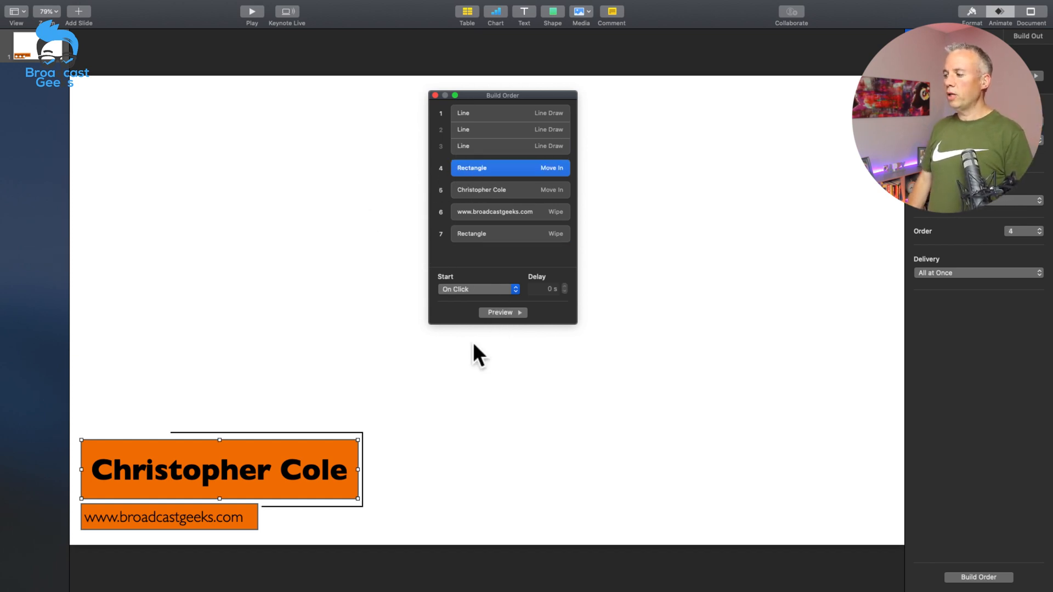
{"action": "left_click", "coordinate": [489, 290]}
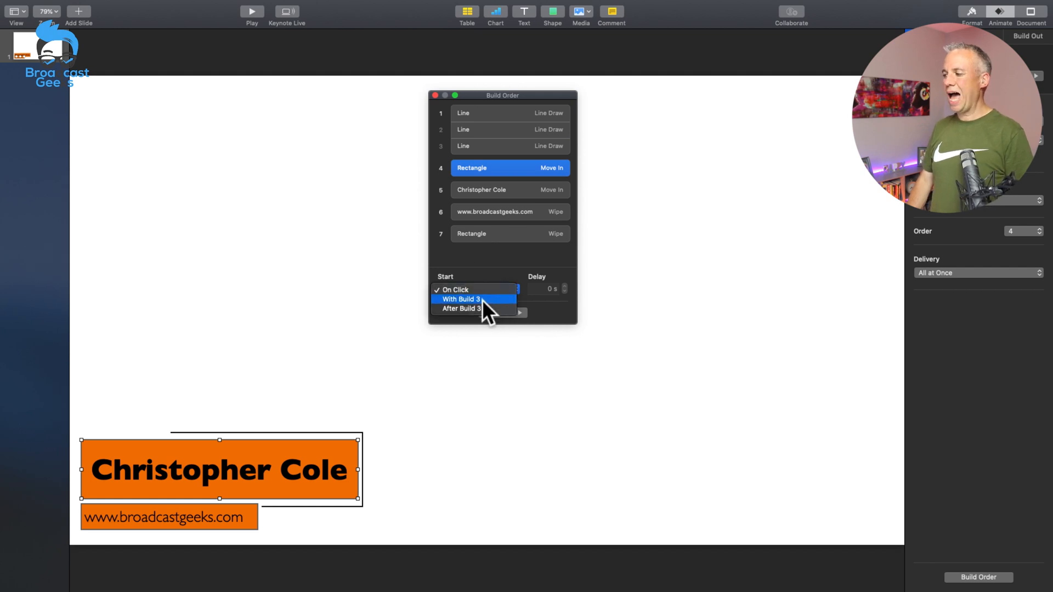
{"action": "left_click", "coordinate": [469, 307]}
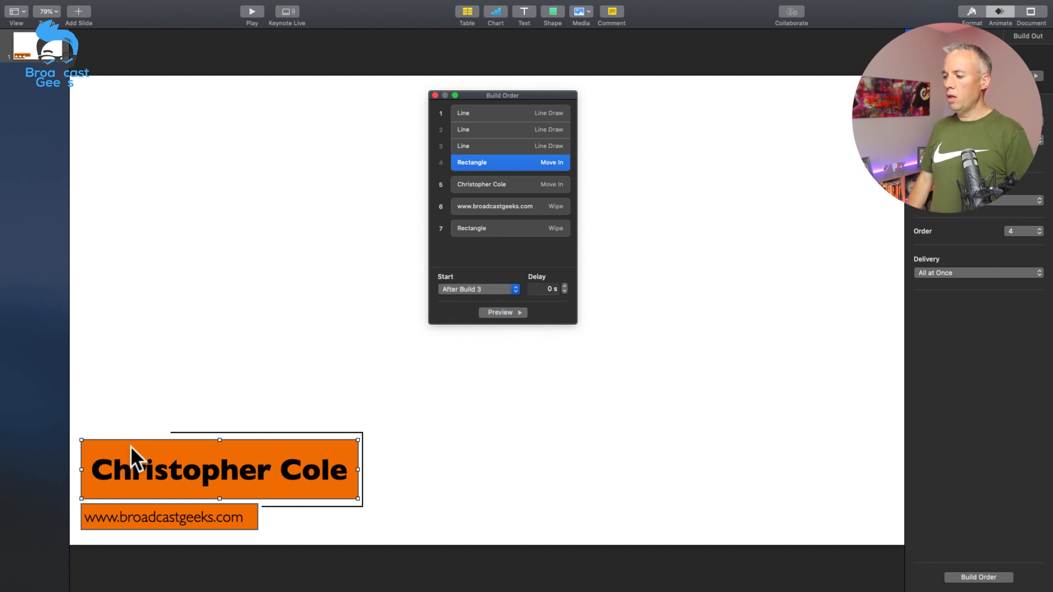
Step: Set the name text's Move In build to start With Build 4 and preview it
{"action": "left_click", "coordinate": [472, 183]}
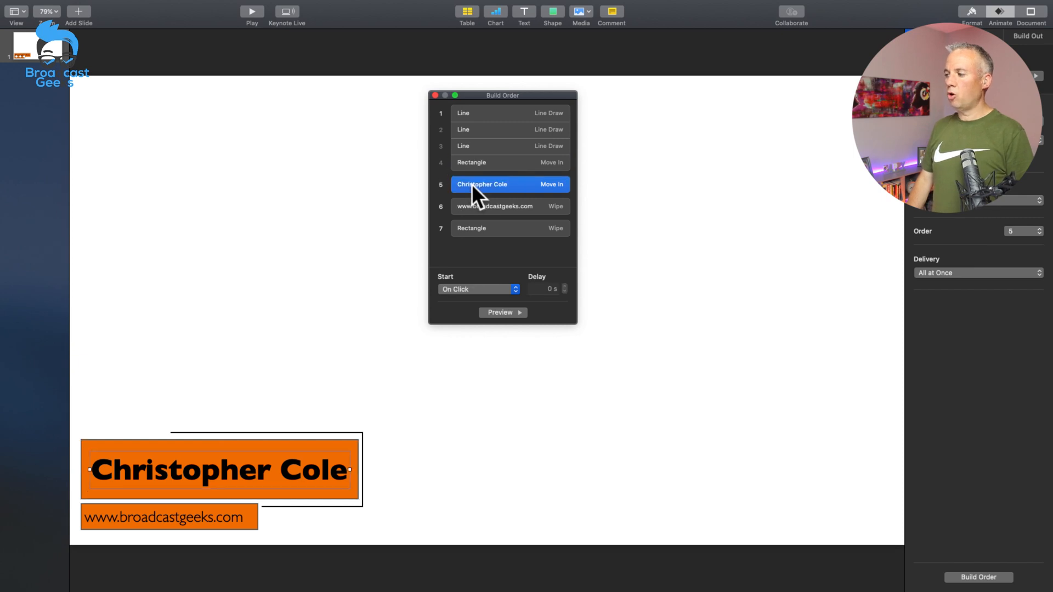
{"action": "left_click", "coordinate": [465, 290]}
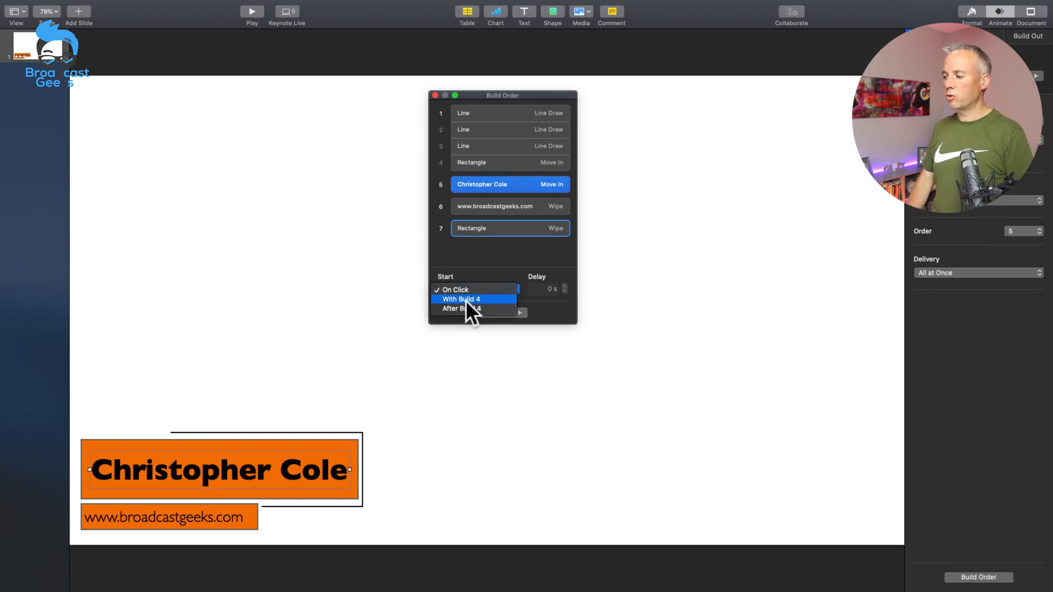
{"action": "left_click", "coordinate": [465, 300]}
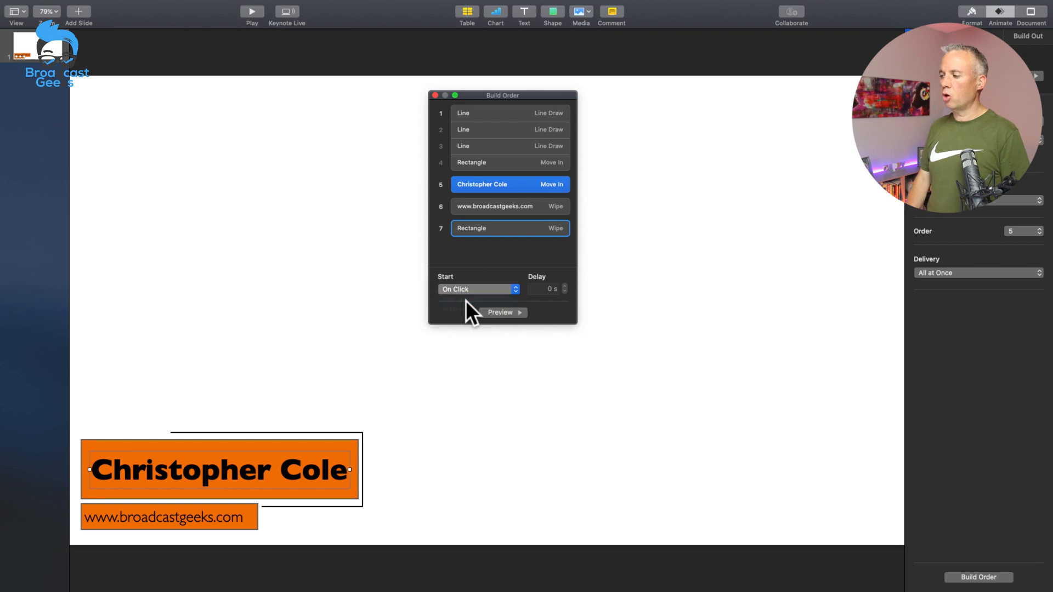
{"action": "left_click", "coordinate": [504, 314]}
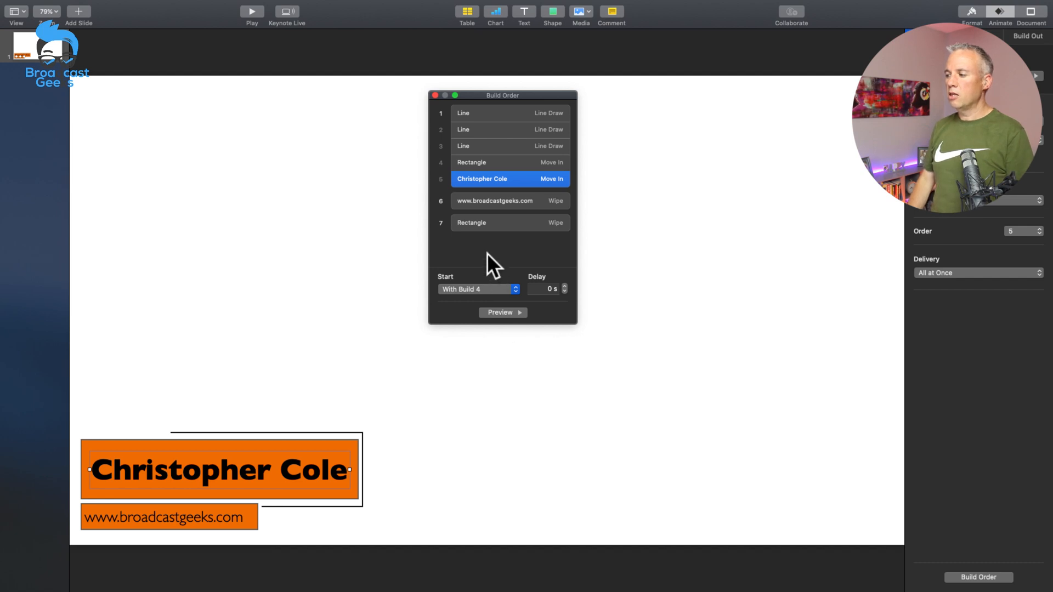
Step: Move the small bar's Wipe build ahead of the website text to position 6, start it After Build 5 and preview it
{"action": "left_click", "coordinate": [486, 224]}
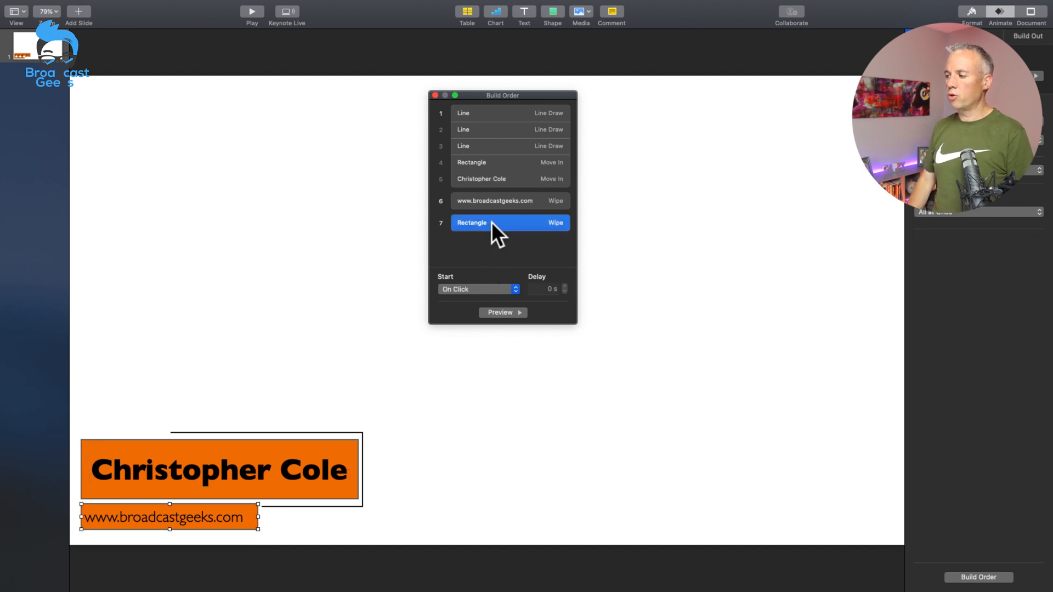
{"action": "left_click_drag", "start_coordinate": [491, 222], "coordinate": [489, 194]}
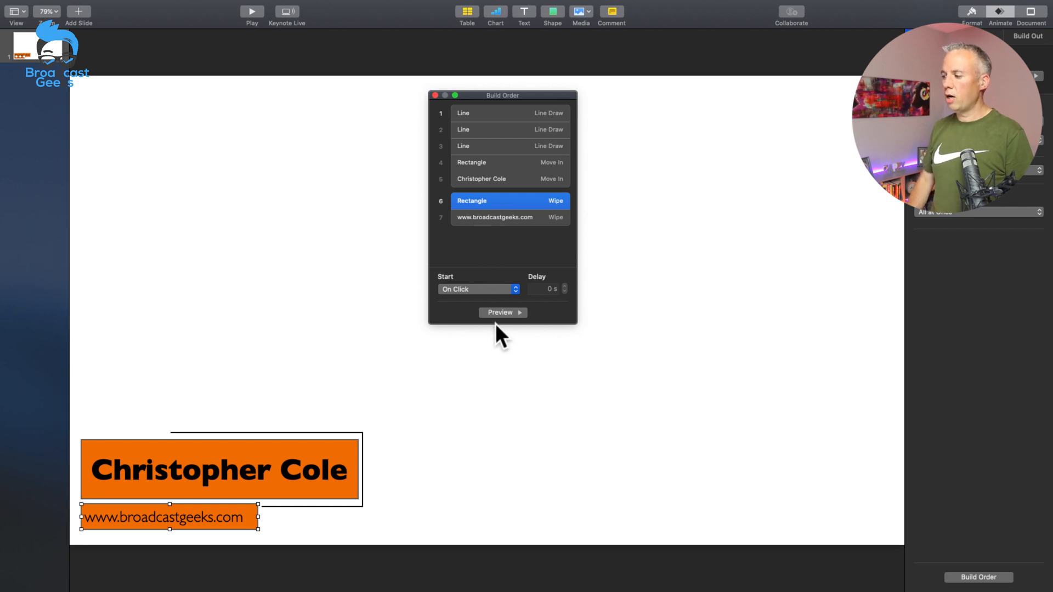
{"action": "left_click", "coordinate": [474, 287]}
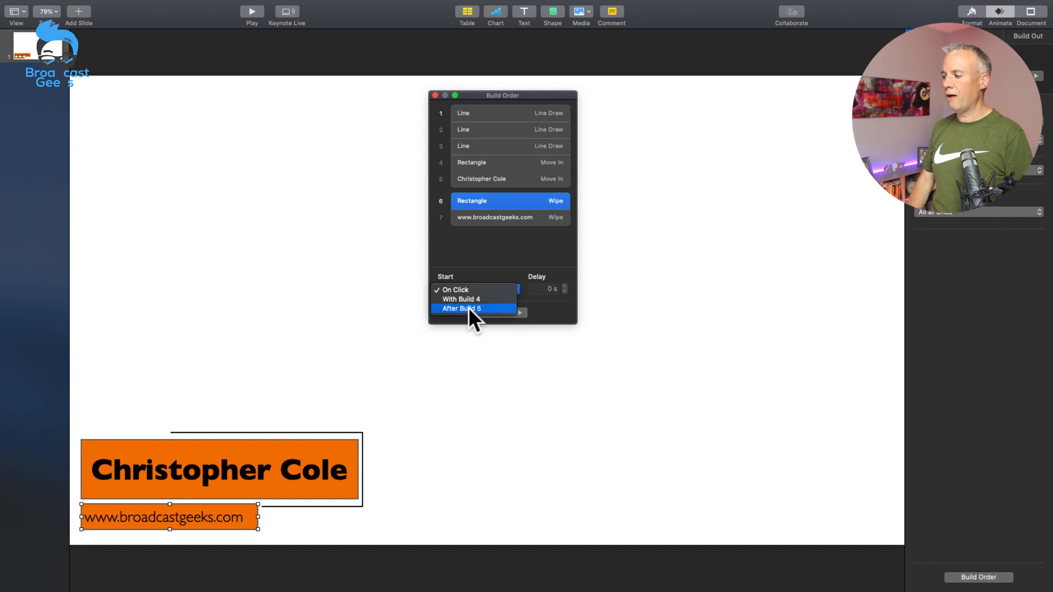
{"action": "left_click", "coordinate": [469, 308]}
{"action": "left_click", "coordinate": [505, 312]}
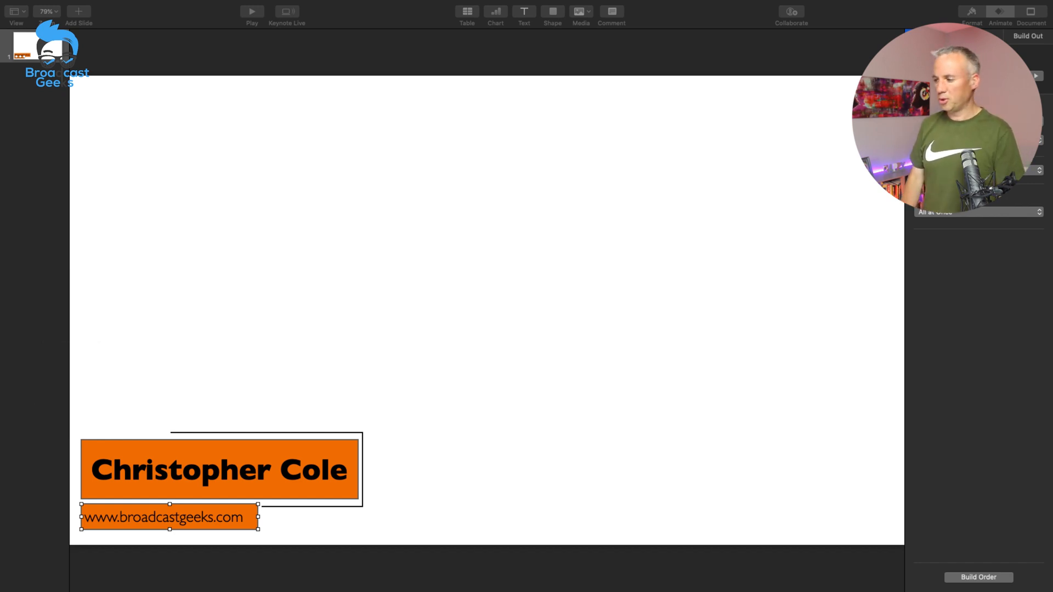
{"action": "left_click", "coordinate": [320, 351]}
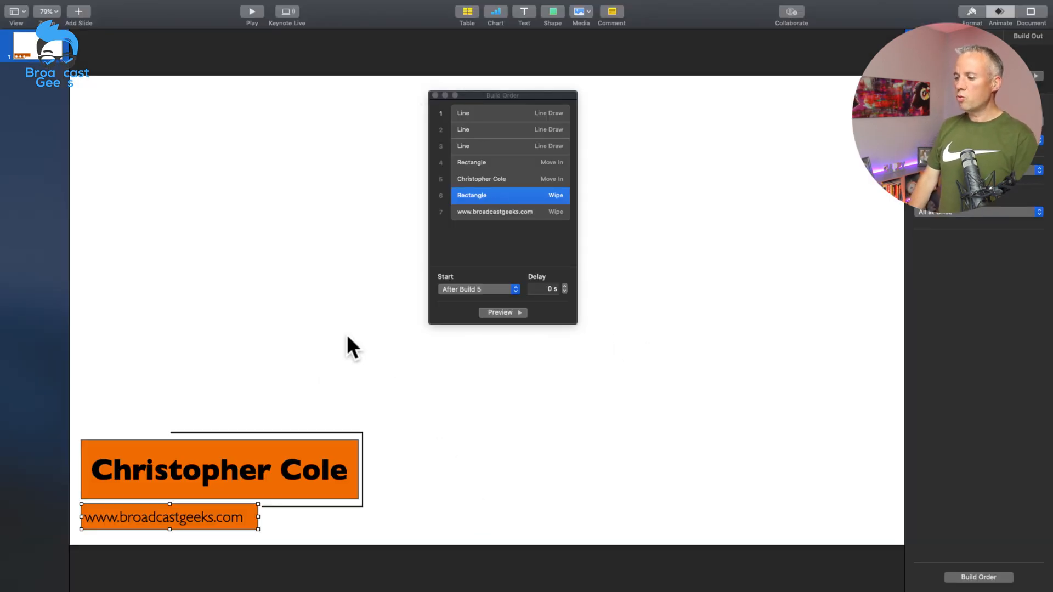
{"action": "left_click", "coordinate": [282, 291]}
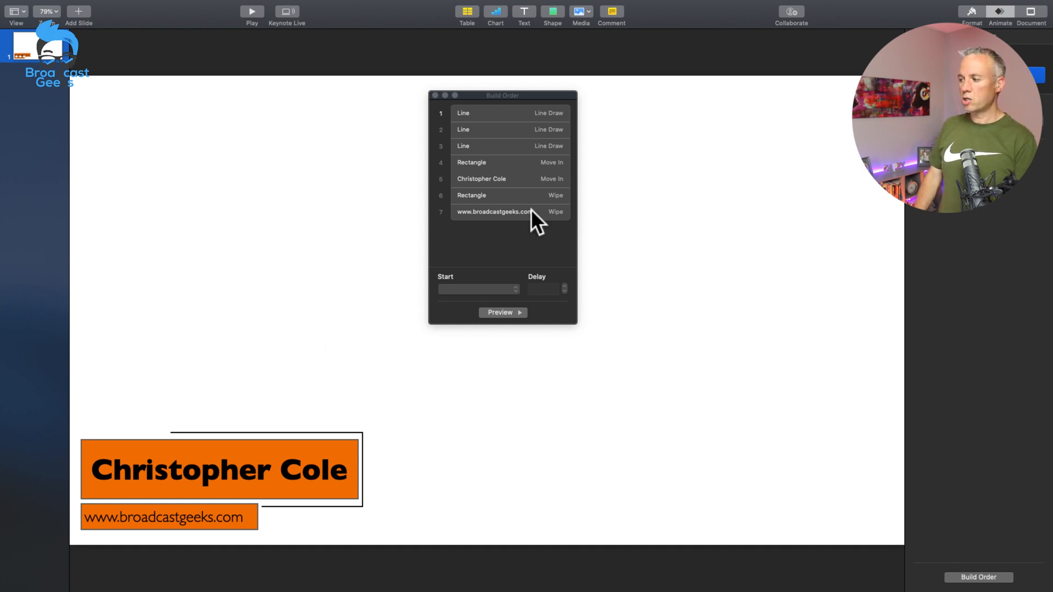
Step: Add a Wipe build-out to the website text and change its wipe direction
{"action": "left_click", "coordinate": [494, 210]}
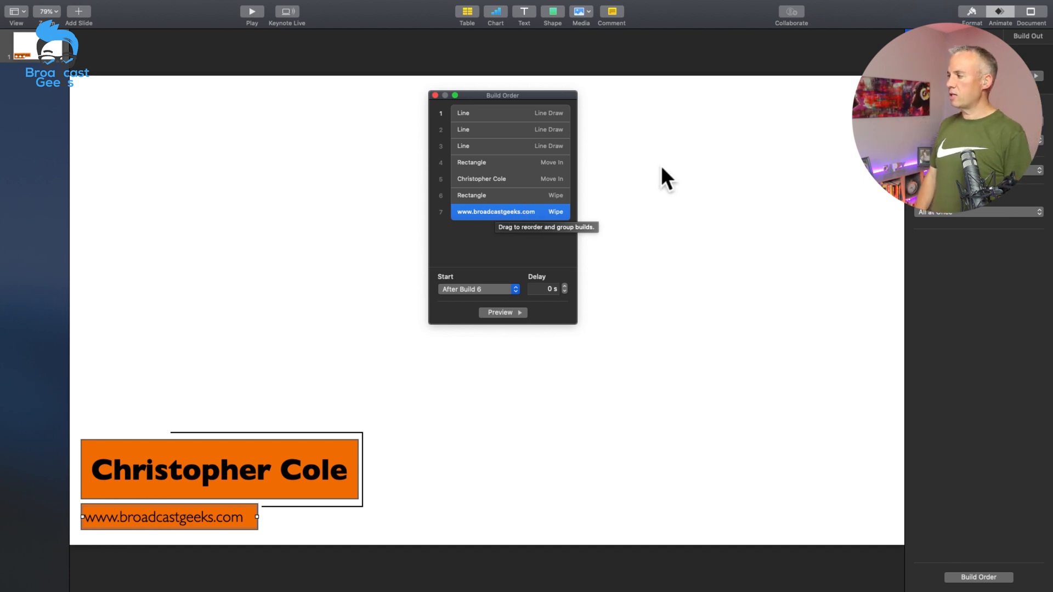
{"action": "left_click", "coordinate": [1031, 37]}
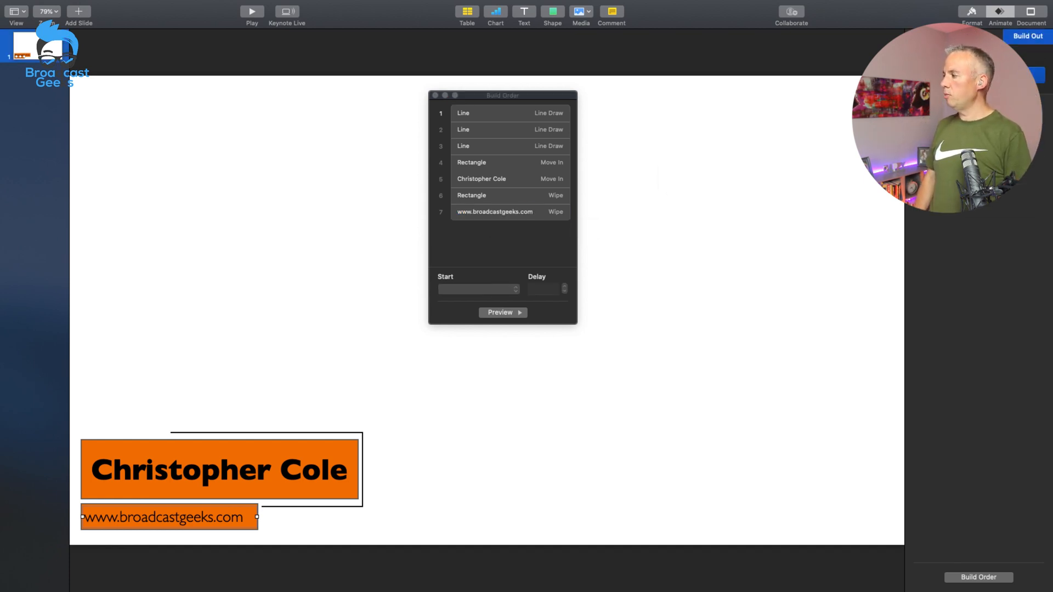
{"action": "left_click", "coordinate": [978, 75]}
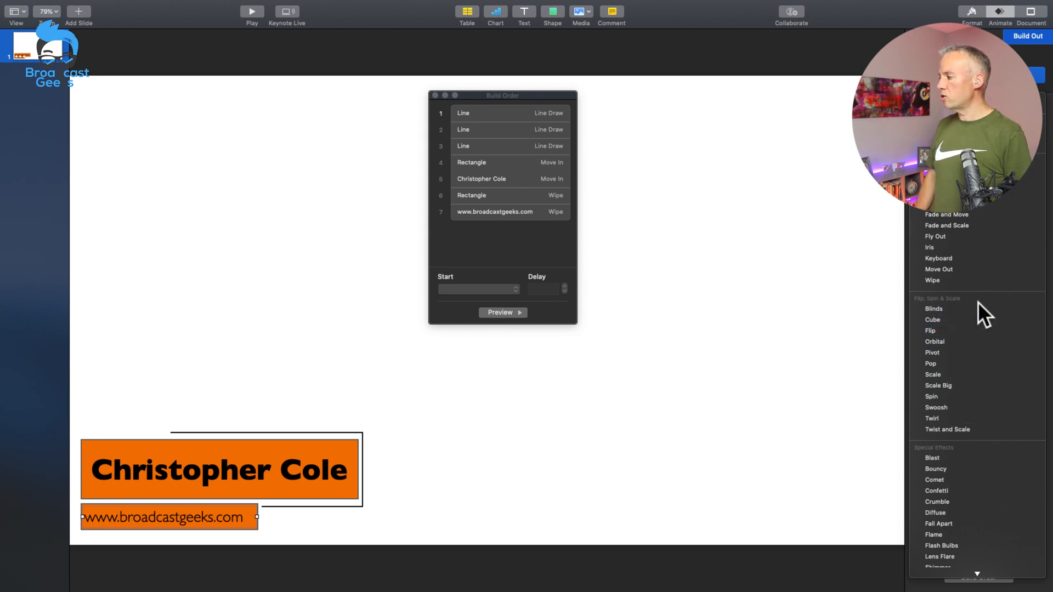
{"action": "left_click", "coordinate": [992, 279]}
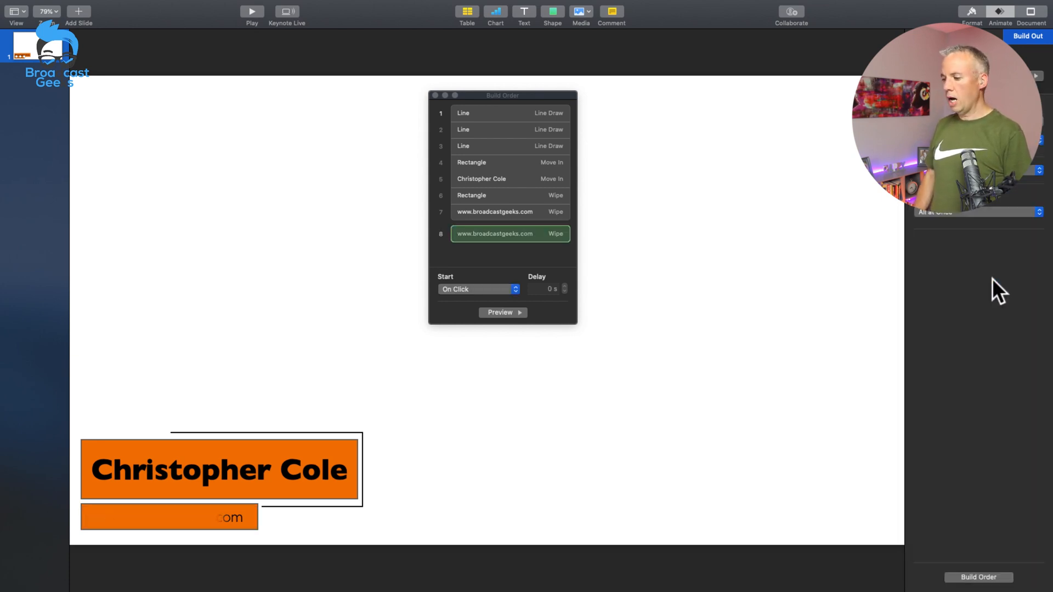
{"action": "left_click", "coordinate": [967, 171]}
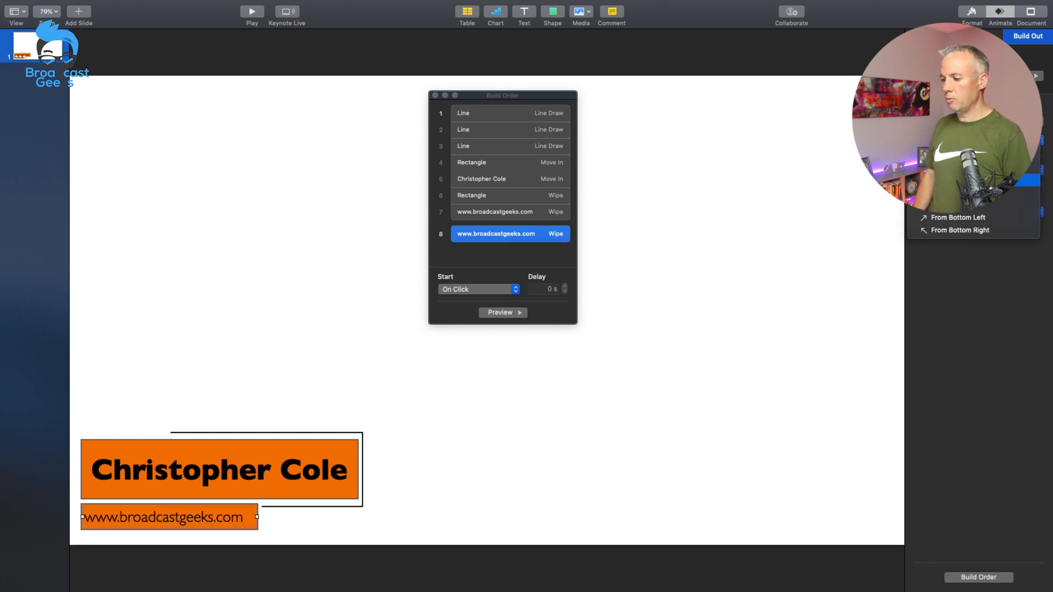
{"action": "left_click", "coordinate": [1030, 180]}
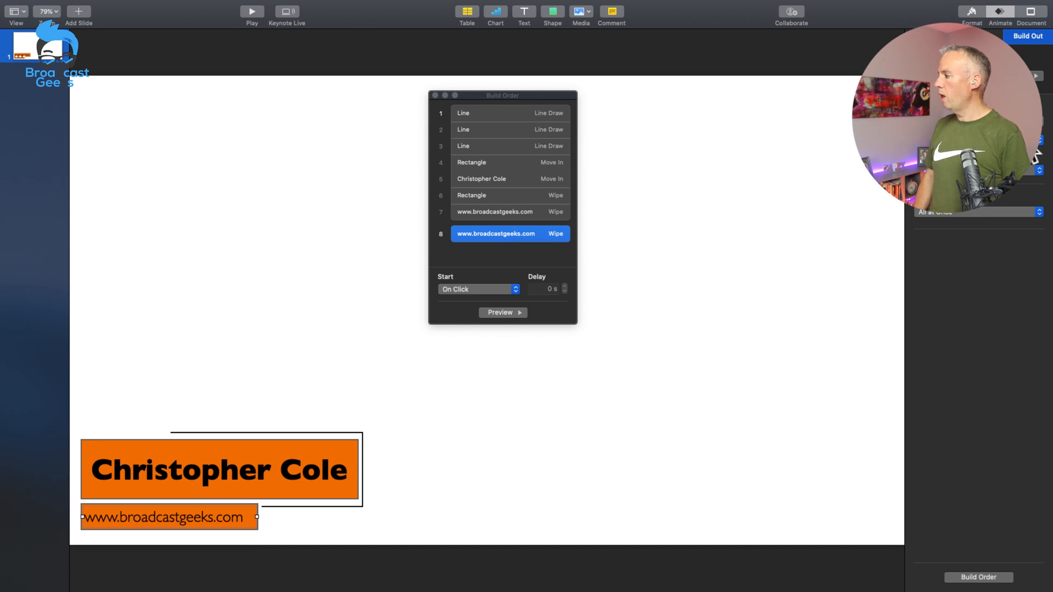
Step: Add a Wipe build-out to the small rectangle behind the website text and change its direction to match
{"action": "left_click", "coordinate": [481, 194]}
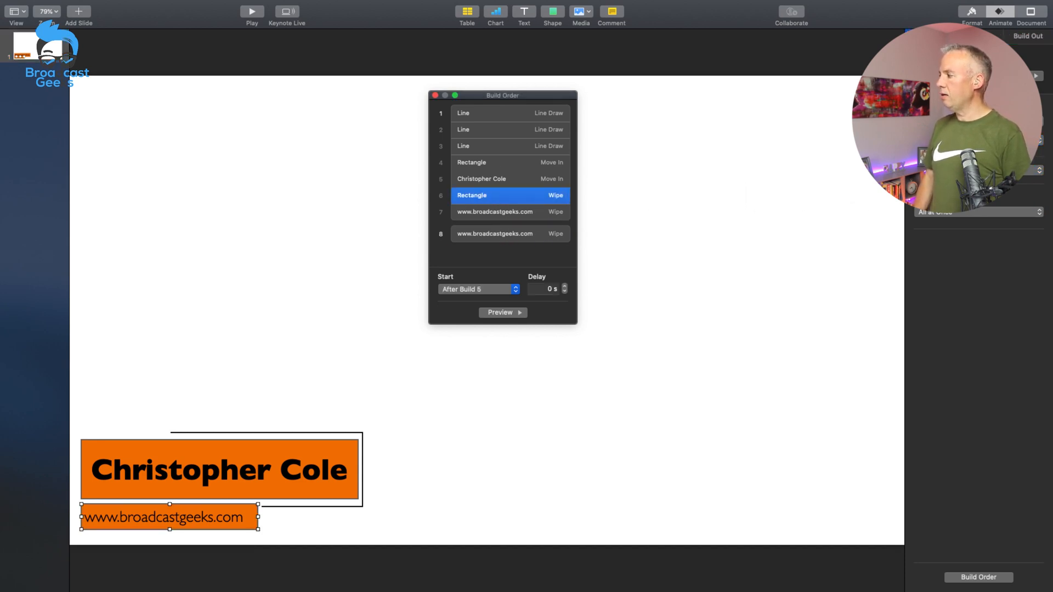
{"action": "left_click", "coordinate": [1028, 35]}
{"action": "left_click", "coordinate": [1034, 75]}
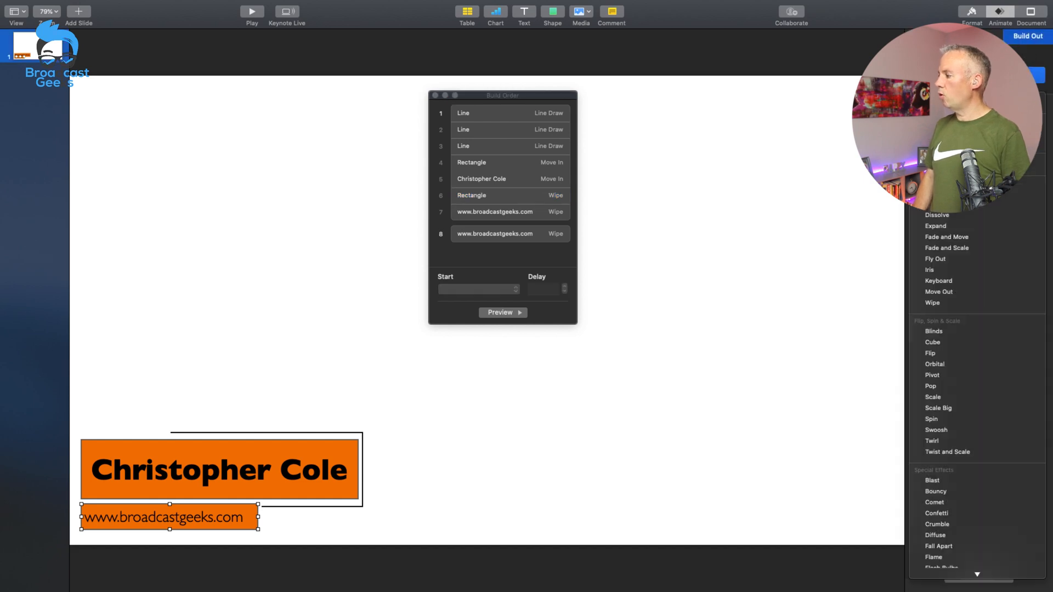
{"action": "left_click", "coordinate": [986, 304]}
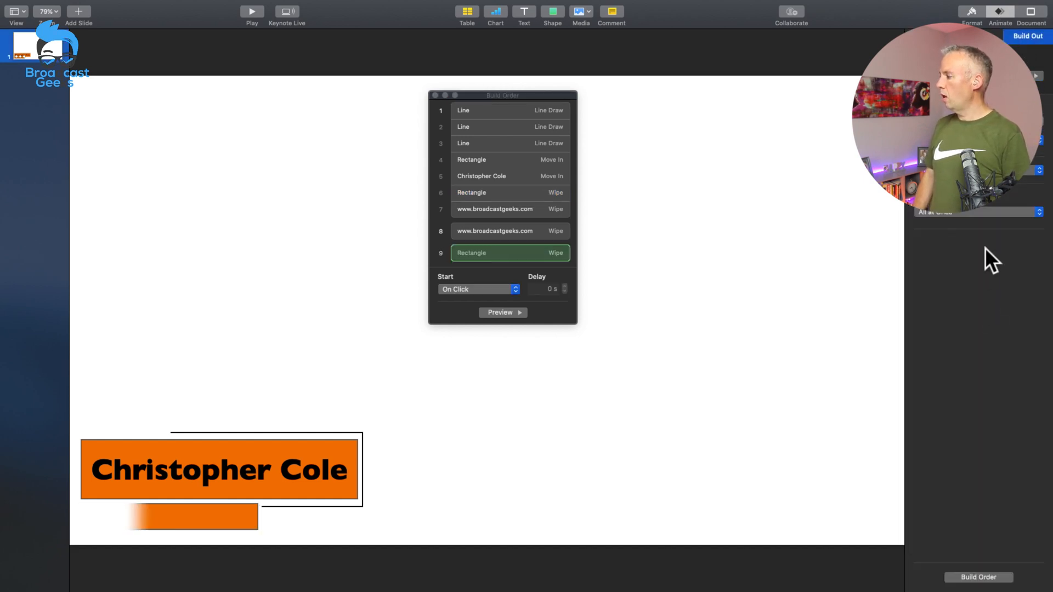
{"action": "left_click", "coordinate": [921, 171]}
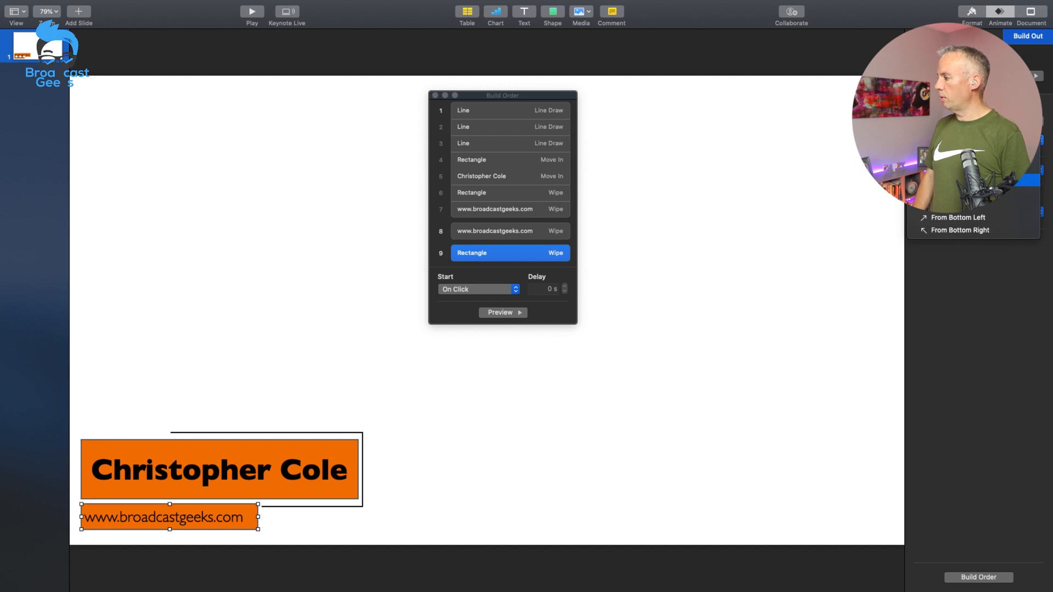
{"action": "left_click", "coordinate": [960, 180]}
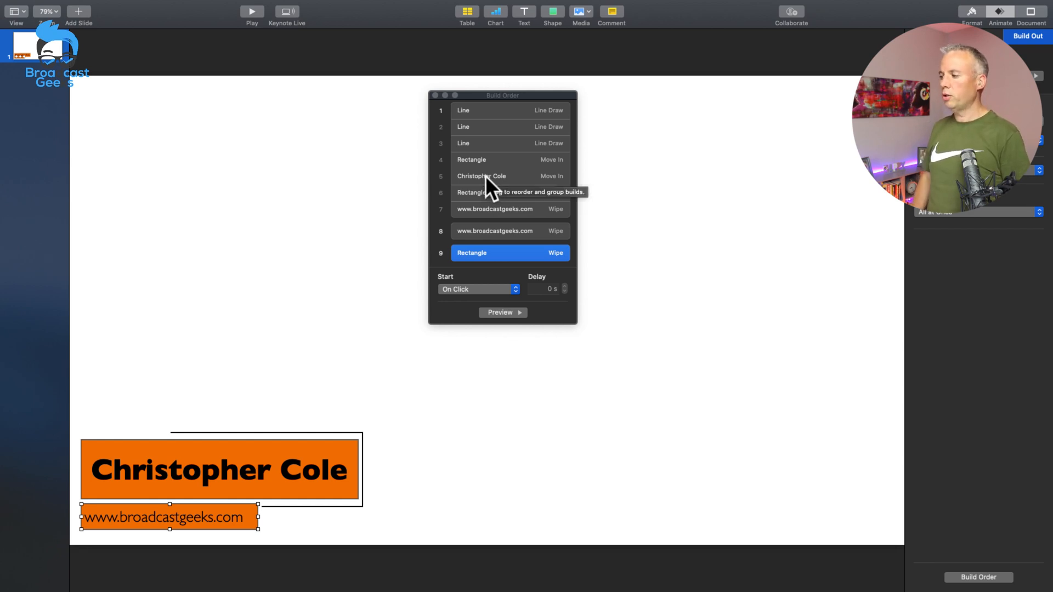
Step: Add a Move Out build-out to the name text and change its direction of travel
{"action": "left_click", "coordinate": [468, 177]}
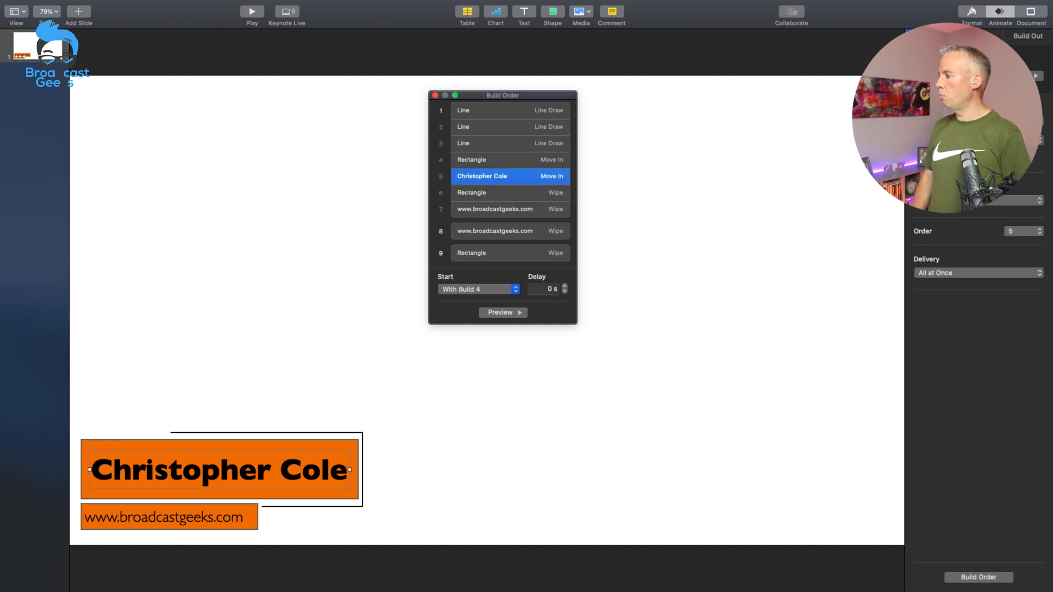
{"action": "left_click", "coordinate": [1023, 35]}
{"action": "left_click", "coordinate": [1023, 75]}
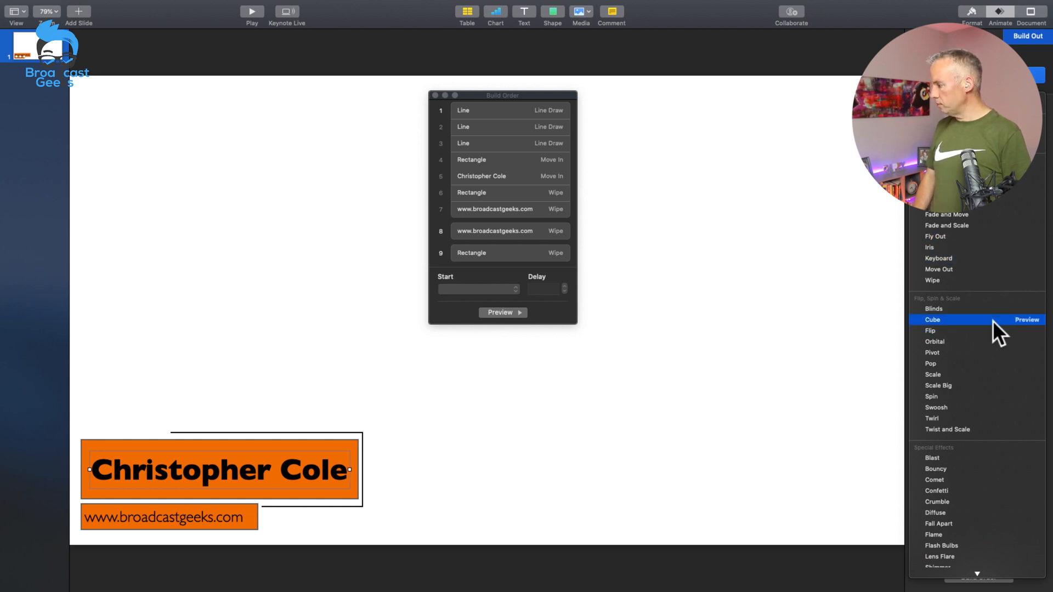
{"action": "left_click", "coordinate": [985, 269]}
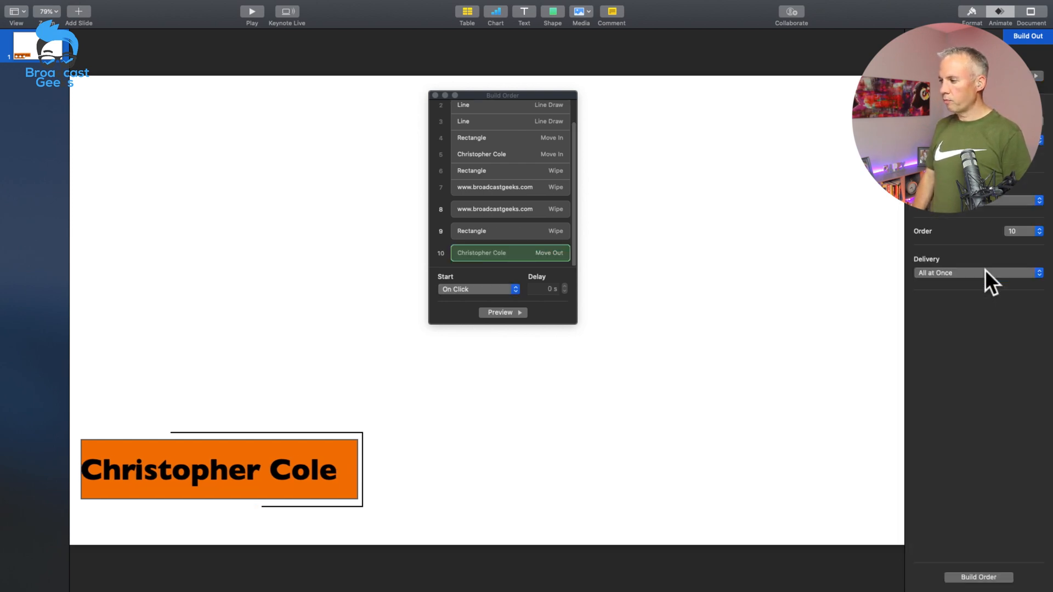
{"action": "left_click", "coordinate": [965, 200]}
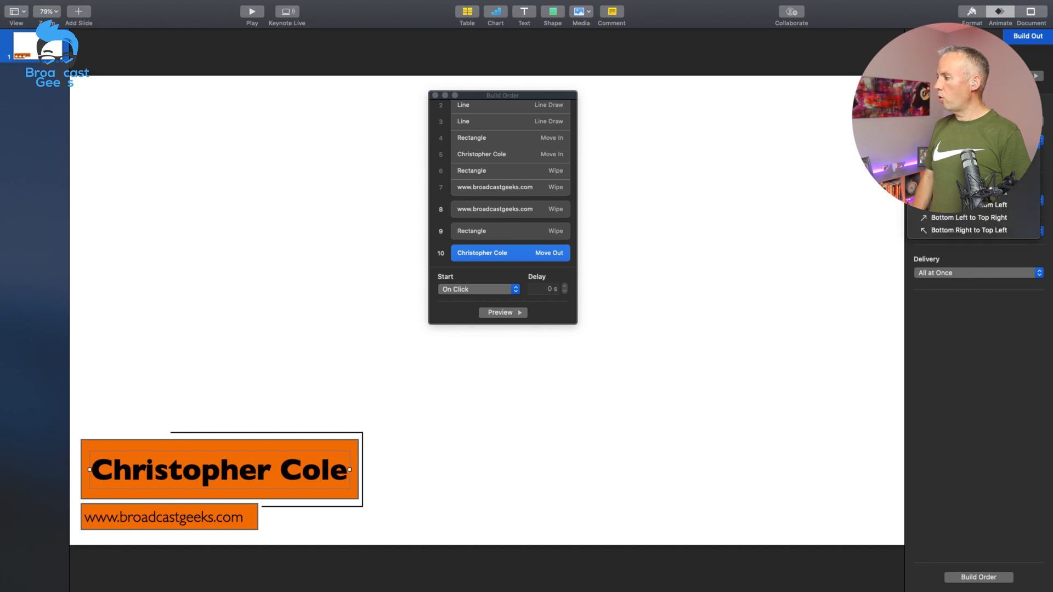
{"action": "left_click", "coordinate": [968, 155]}
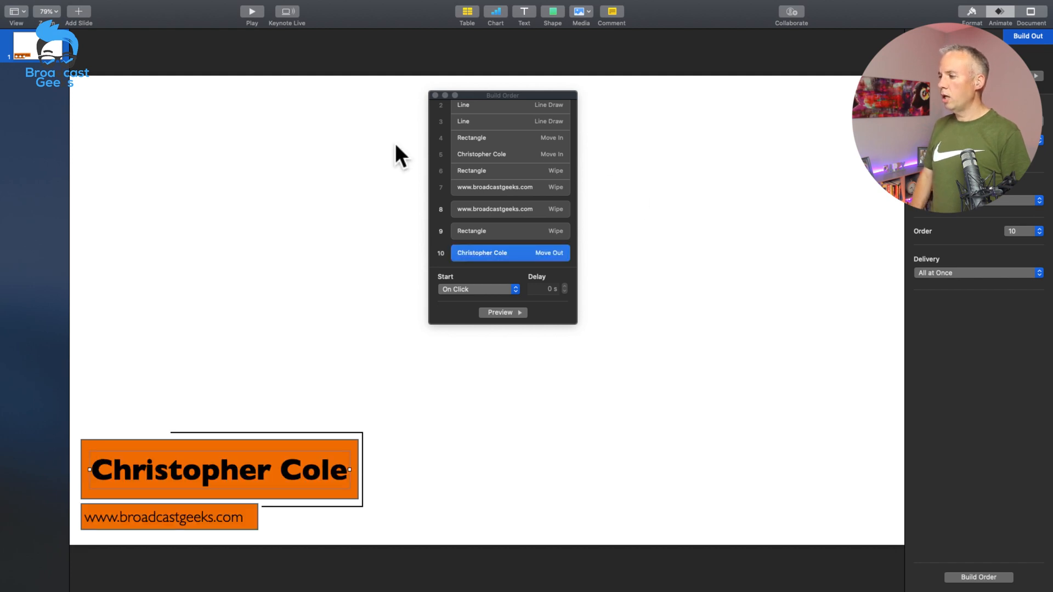
Step: Add a Move Out build-out to the large name bar's rectangle and set the same direction as the name text
{"action": "left_click", "coordinate": [471, 138]}
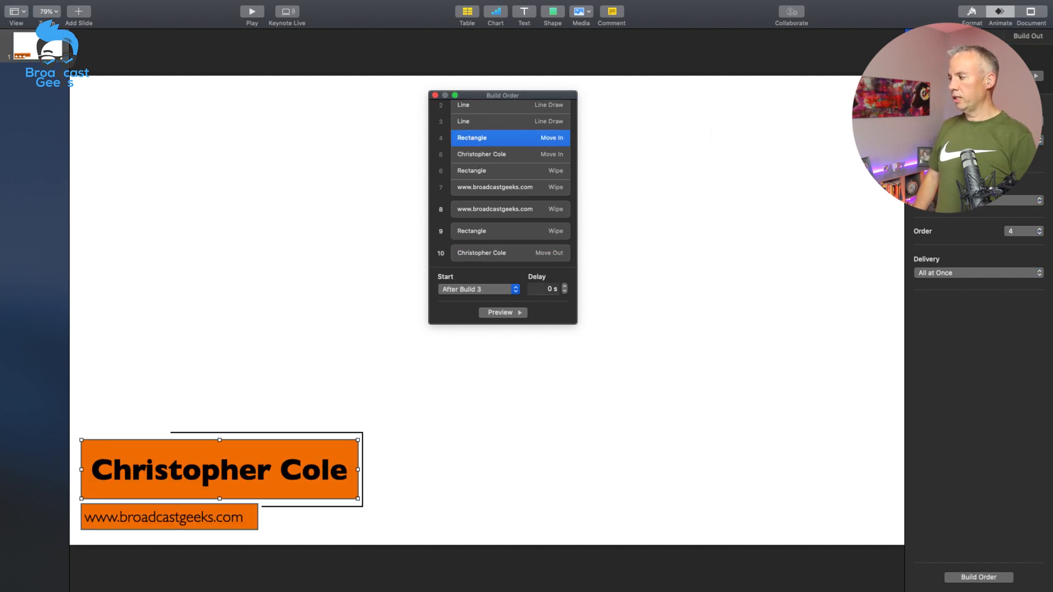
{"action": "left_click", "coordinate": [1028, 36]}
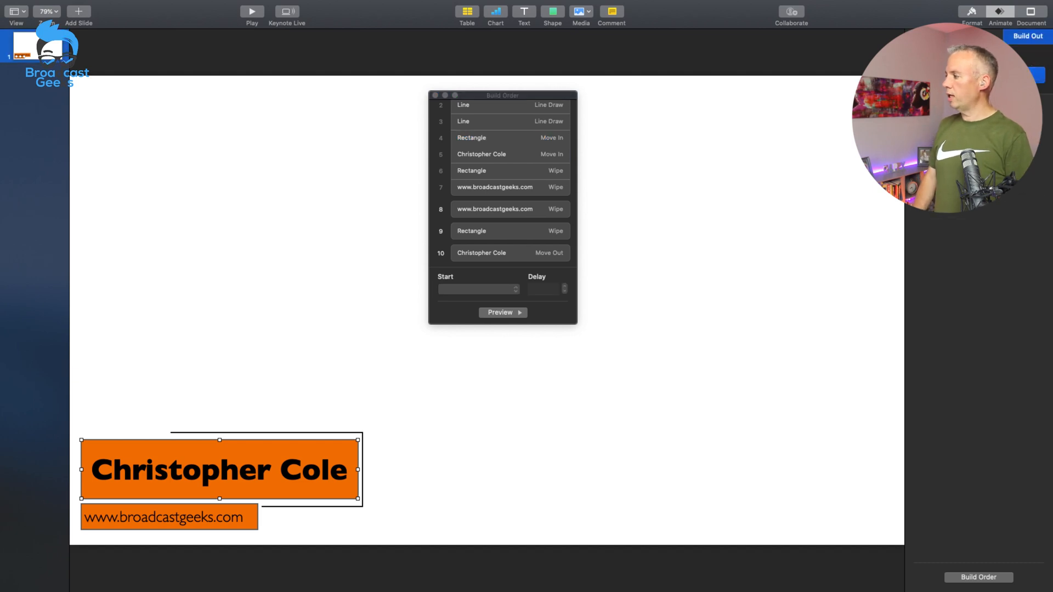
{"action": "left_click", "coordinate": [980, 75]}
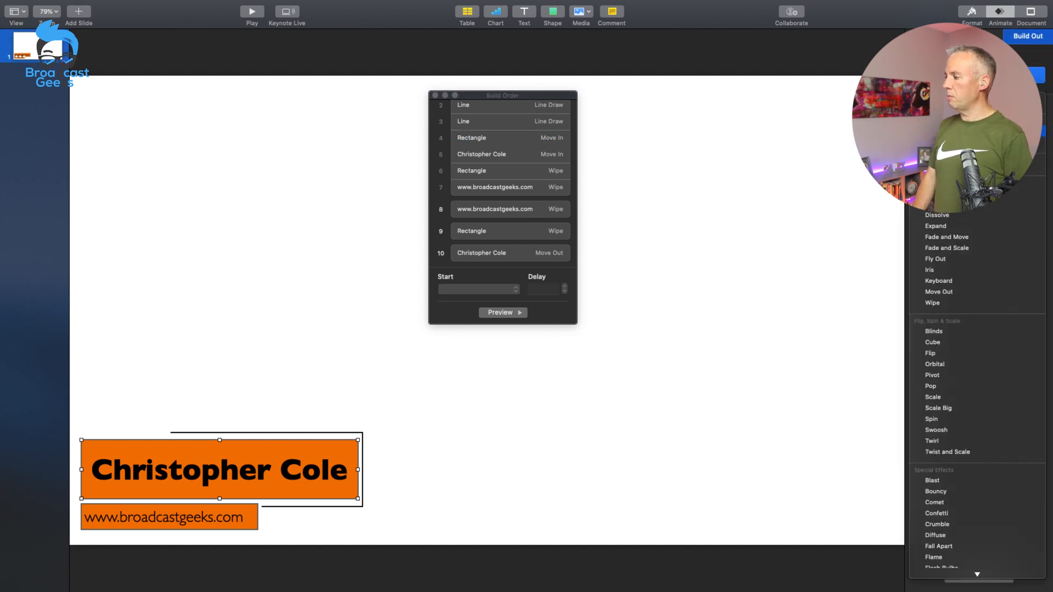
{"action": "left_click", "coordinate": [976, 131]}
{"action": "left_click", "coordinate": [978, 140]}
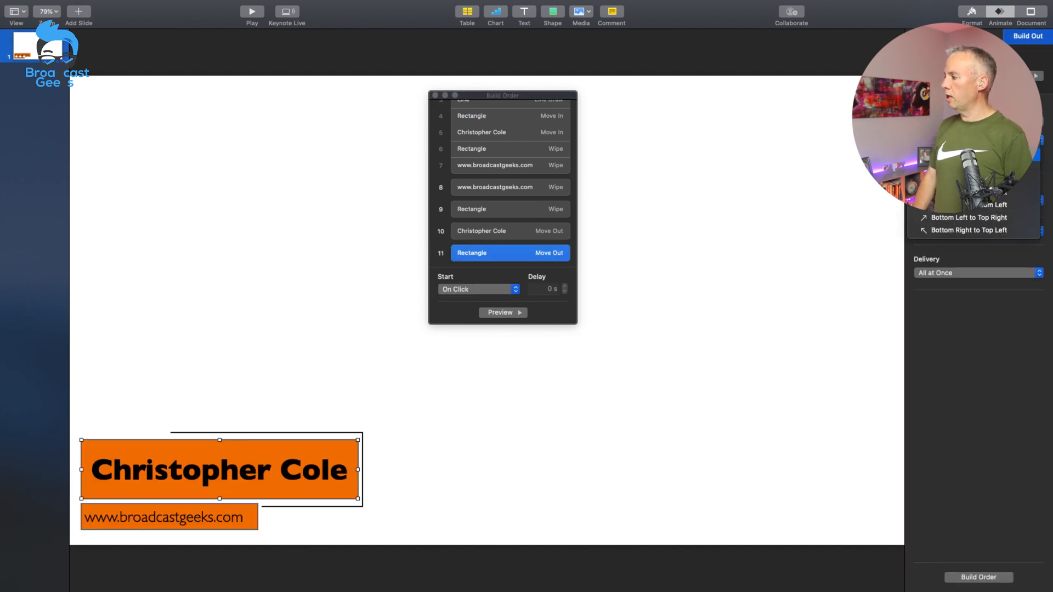
{"action": "left_click", "coordinate": [976, 156]}
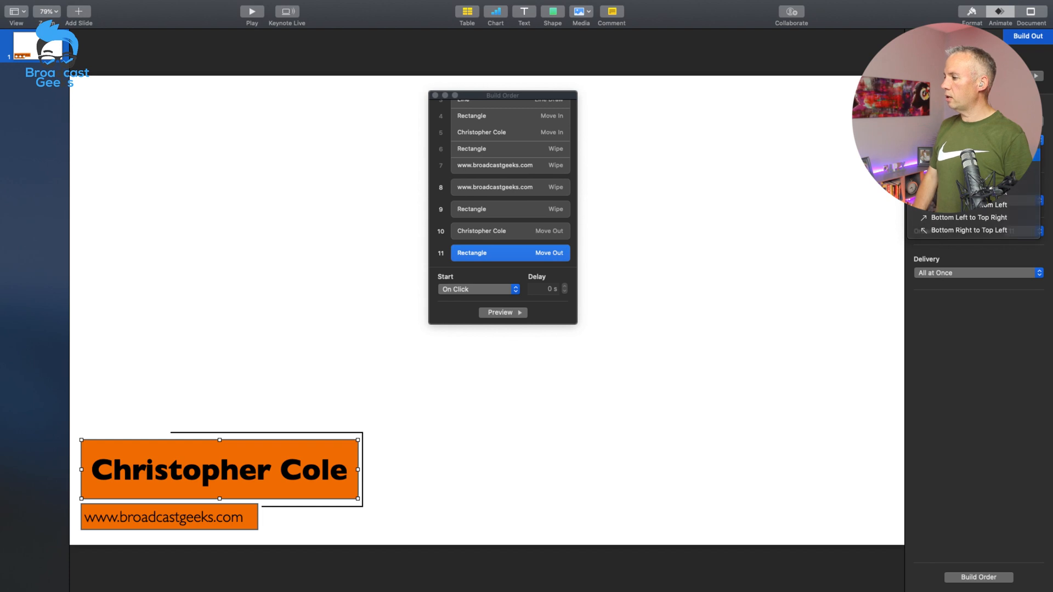
Step: Add a Line Draw build-out to the bottom horizontal line of the frame around the name bar
{"action": "scroll", "coordinate": [485, 157], "scroll_direction": "up", "scroll_amount": 3}
{"action": "left_click", "coordinate": [484, 146]}
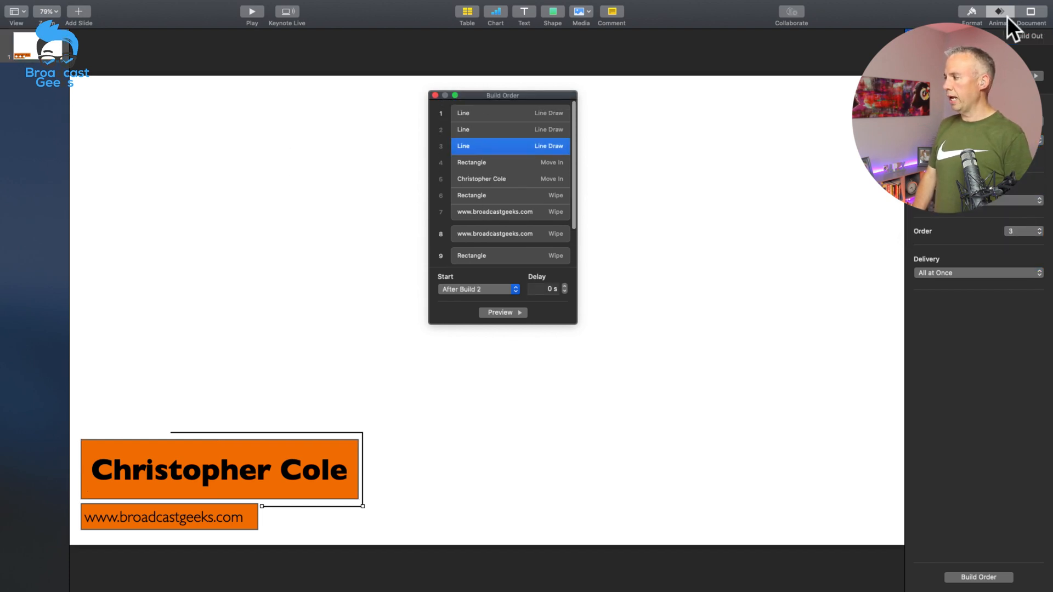
{"action": "left_click", "coordinate": [1019, 36]}
{"action": "left_click", "coordinate": [981, 75]}
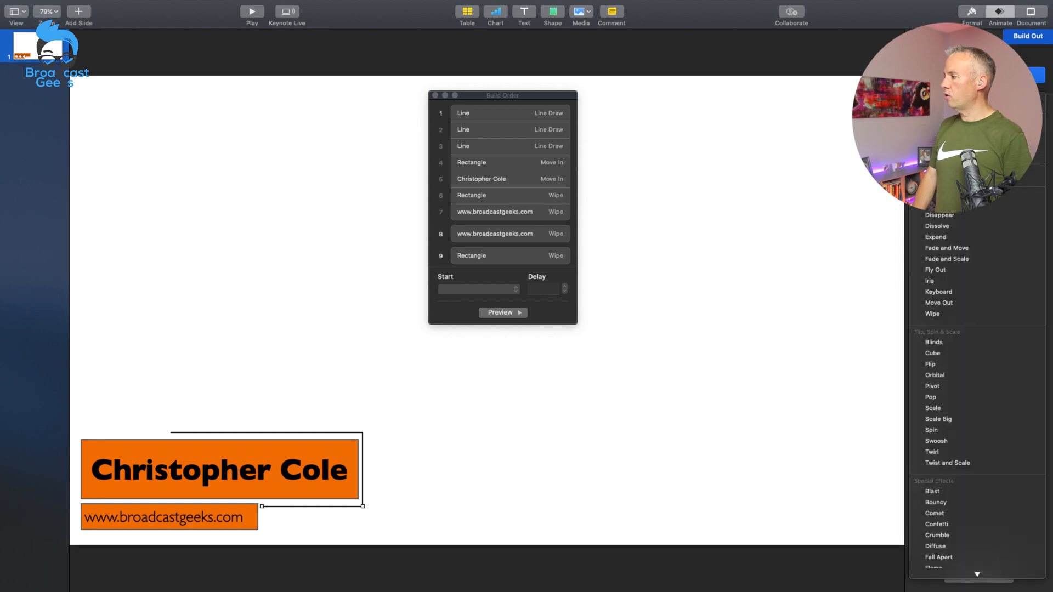
{"action": "left_click", "coordinate": [940, 175]}
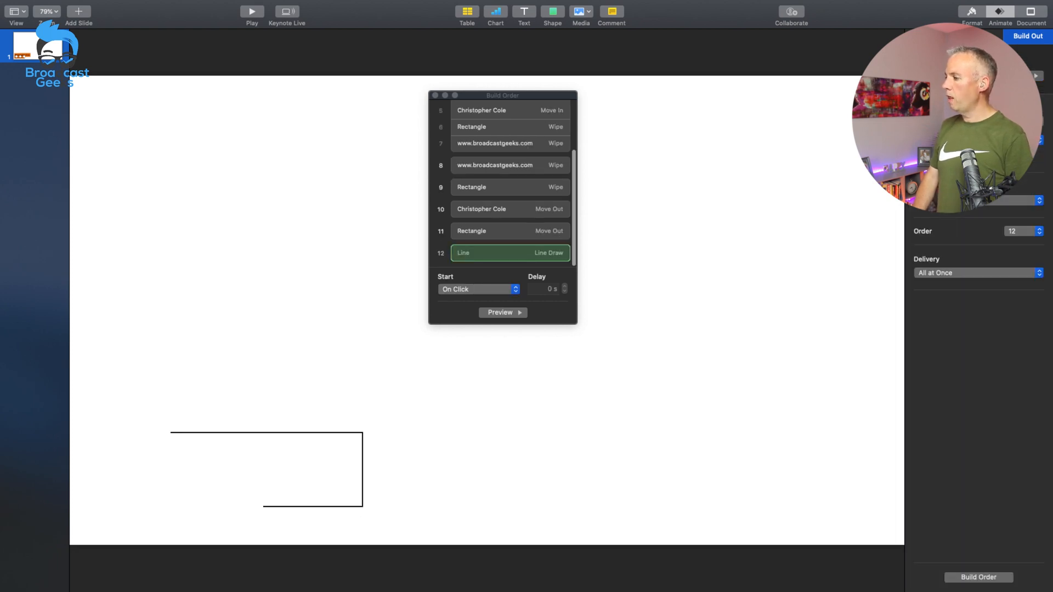
Step: Add a Line Draw build-out to the vertical line beside the name bar
{"action": "scroll", "coordinate": [480, 131], "scroll_direction": "up", "scroll_amount": 5}
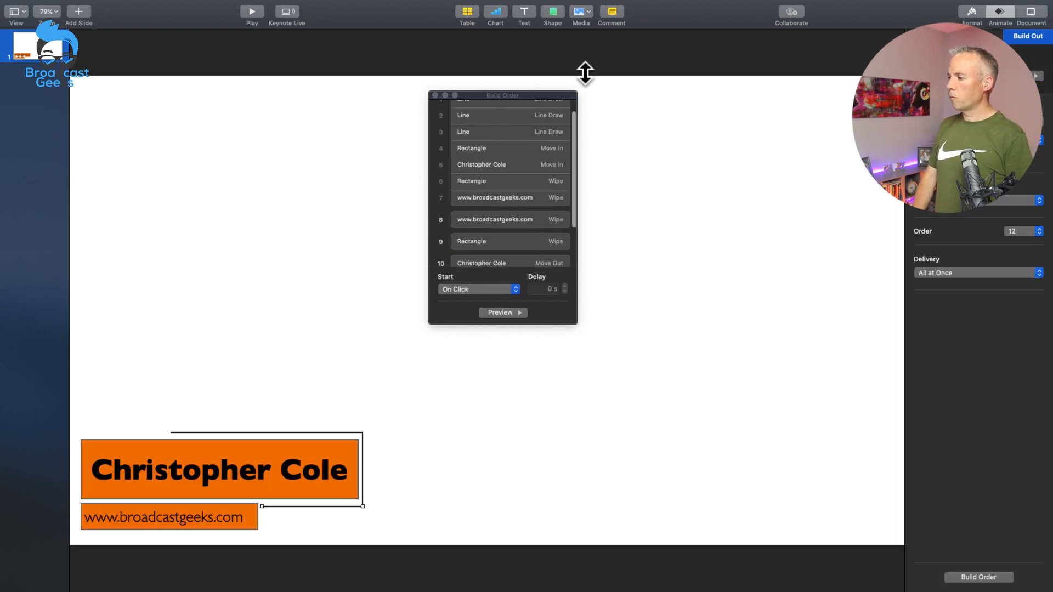
{"action": "left_click", "coordinate": [517, 132]}
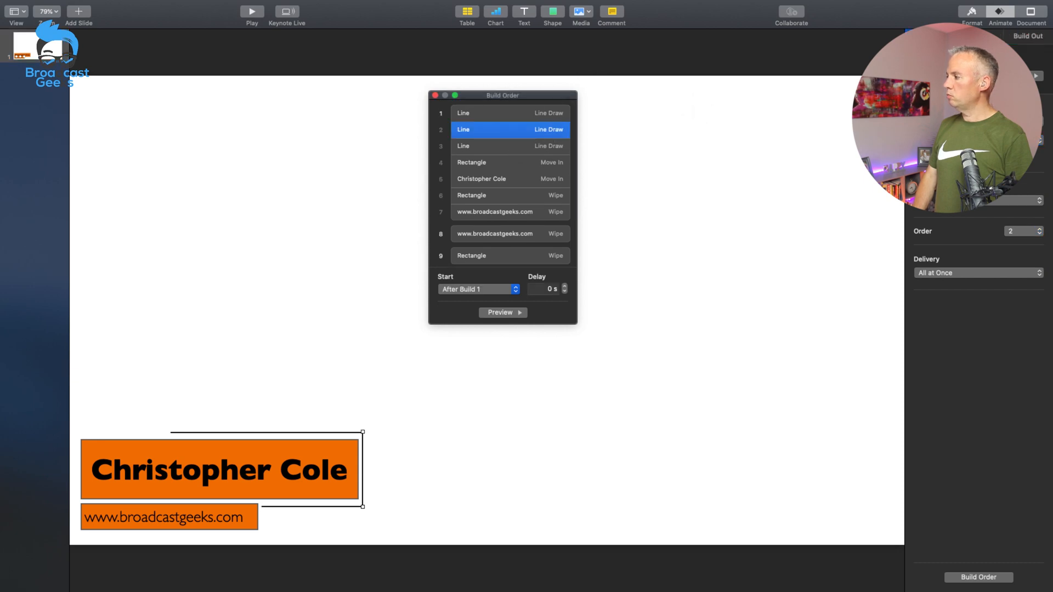
{"action": "left_click", "coordinate": [1027, 36]}
{"action": "left_click", "coordinate": [1034, 75]}
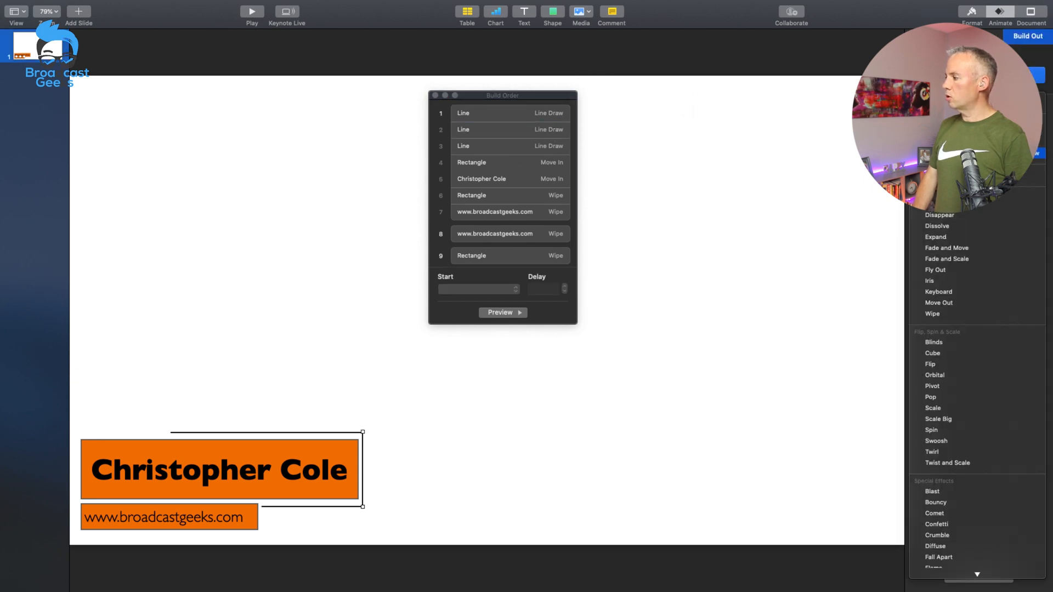
{"action": "left_click", "coordinate": [976, 132]}
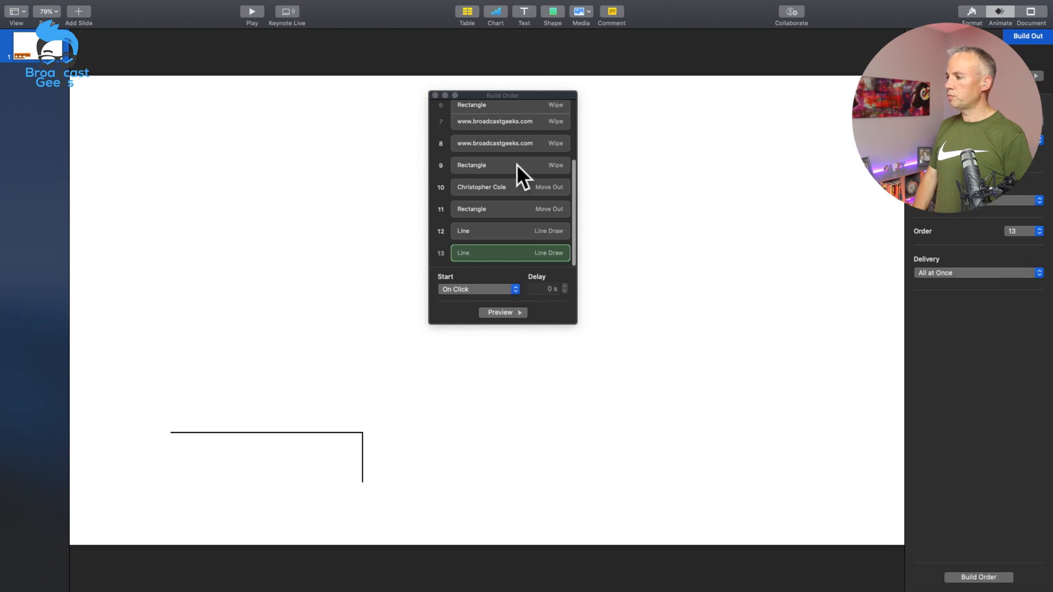
Step: Add a Line Draw build-out to the horizontal line above the name bar
{"action": "scroll", "coordinate": [492, 146], "scroll_direction": "up", "scroll_amount": 3}
{"action": "scroll", "coordinate": [492, 147], "scroll_direction": "up", "scroll_amount": 2}
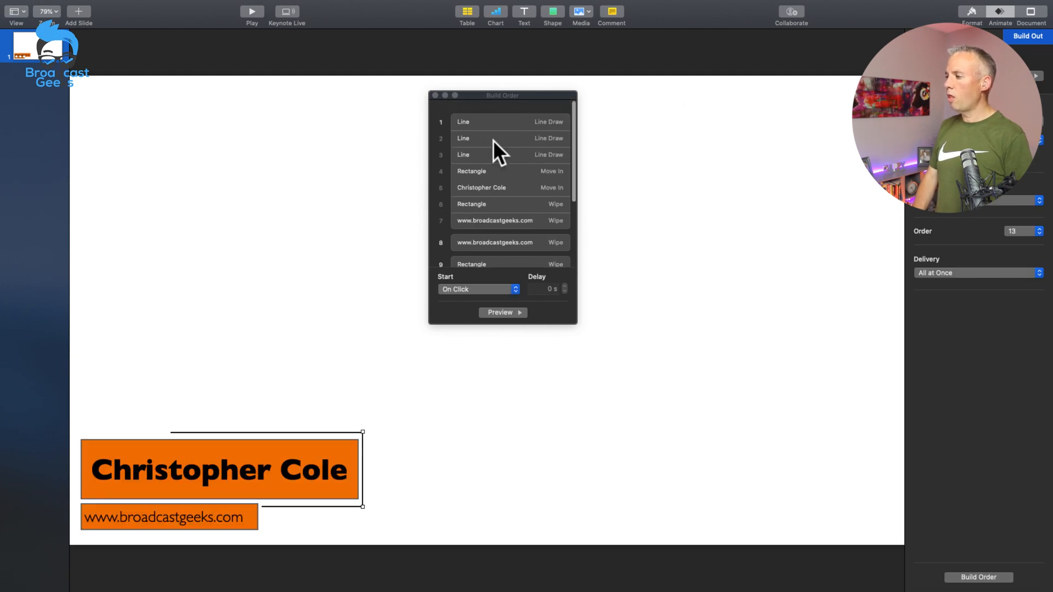
{"action": "left_click", "coordinate": [489, 111]}
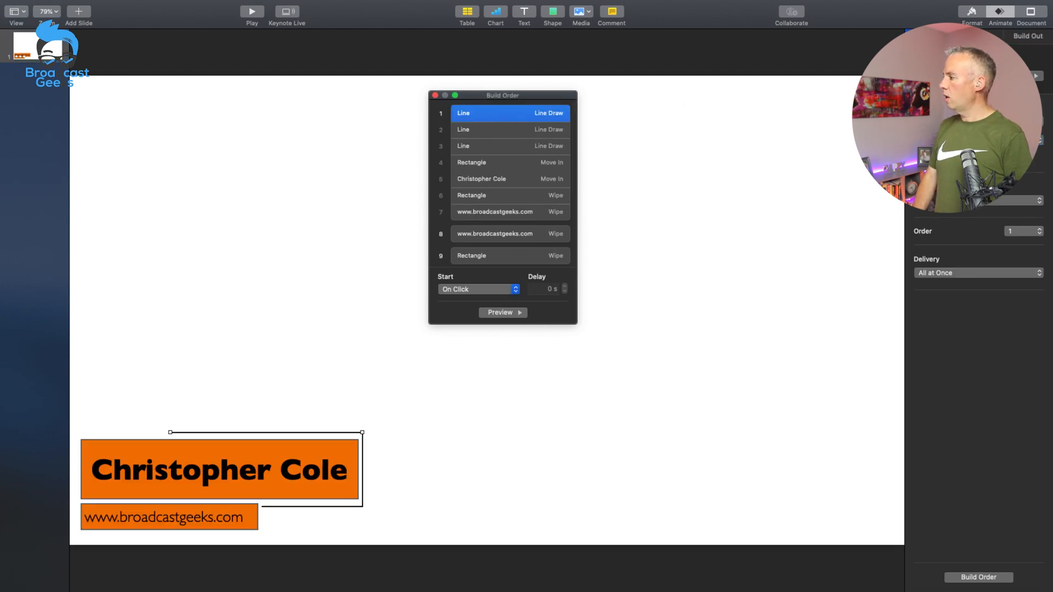
{"action": "left_click", "coordinate": [1015, 34]}
{"action": "left_click", "coordinate": [987, 75]}
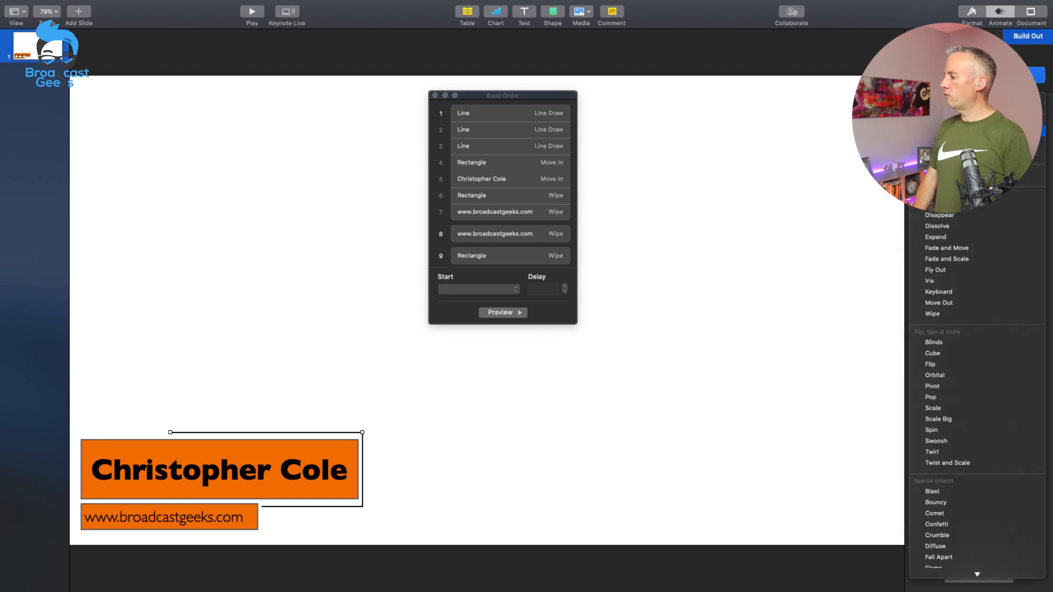
{"action": "left_click", "coordinate": [981, 131]}
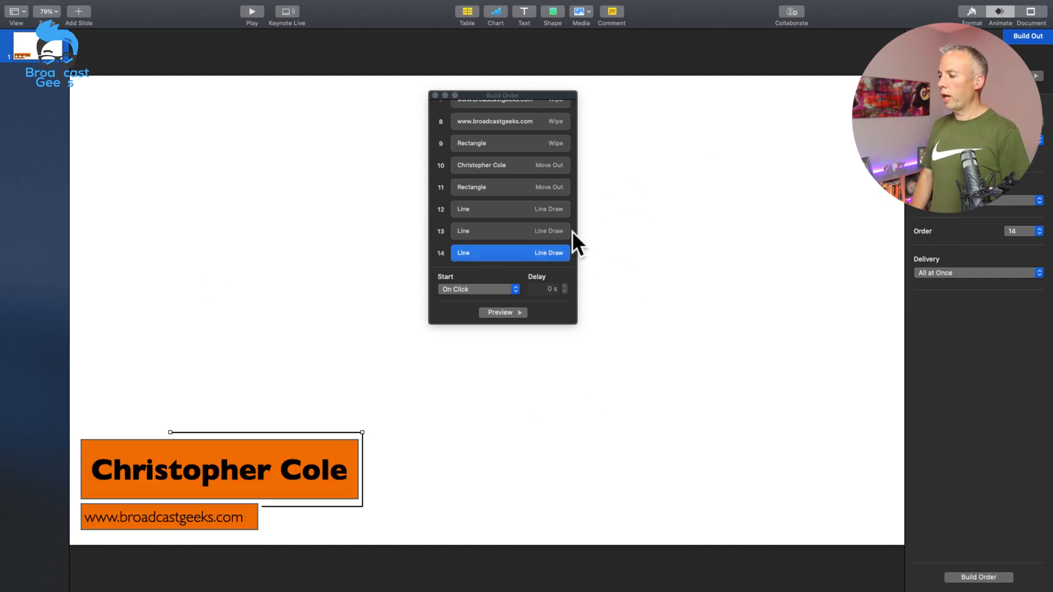
Step: Preview the Line Draw build-outs of the bottom, vertical and top lines one after another
{"action": "left_click", "coordinate": [485, 206]}
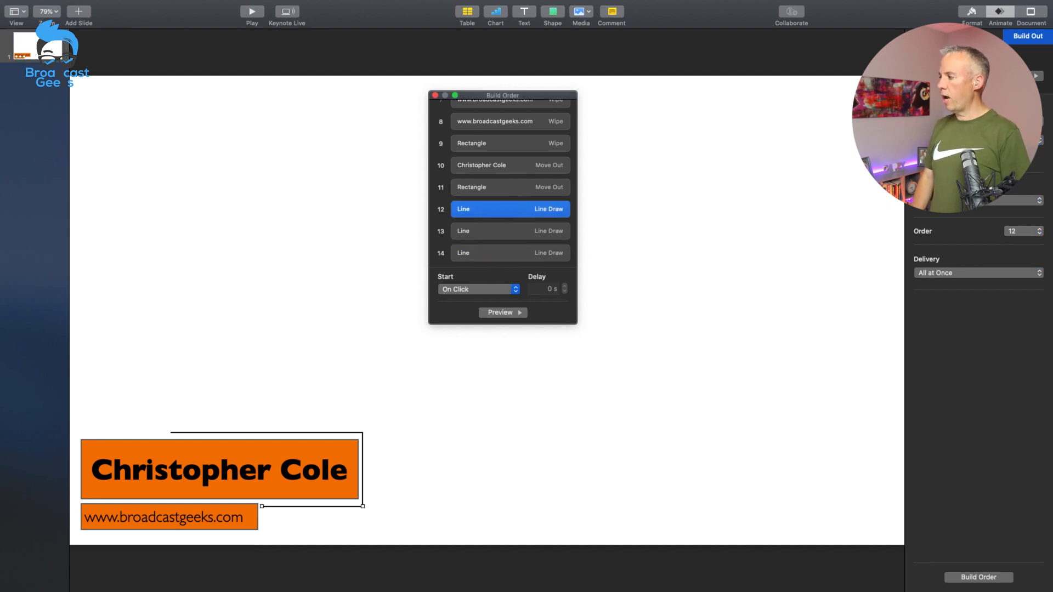
{"action": "left_click", "coordinate": [1024, 76]}
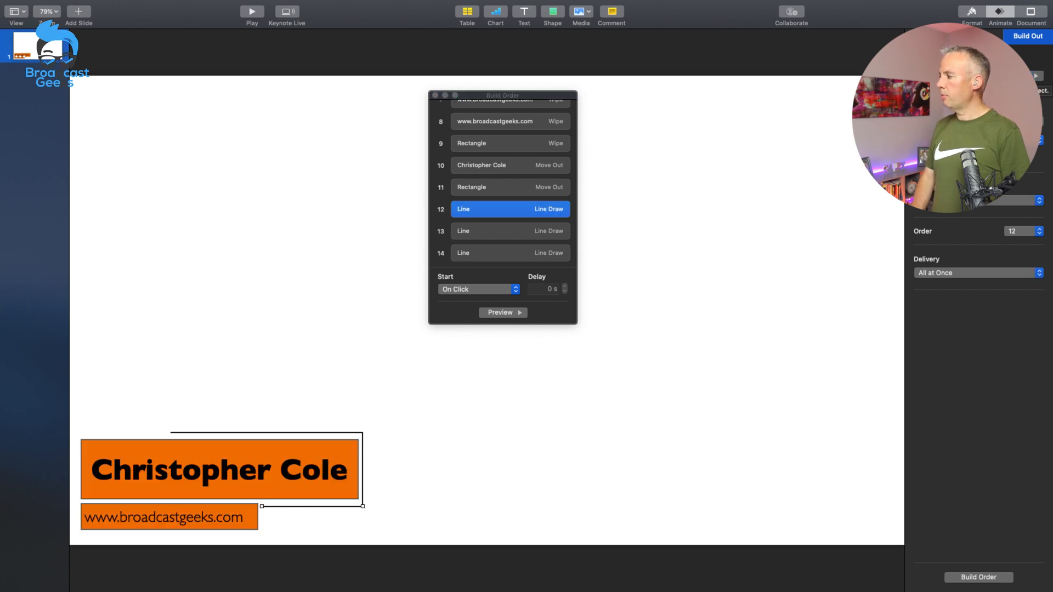
{"action": "left_click", "coordinate": [480, 226]}
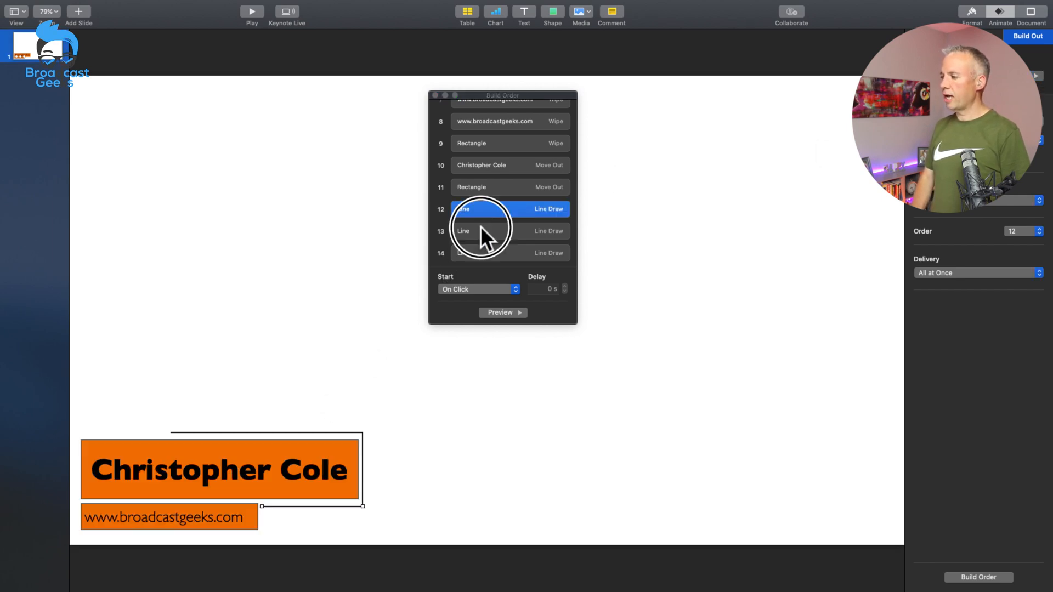
{"action": "left_click", "coordinate": [1035, 77]}
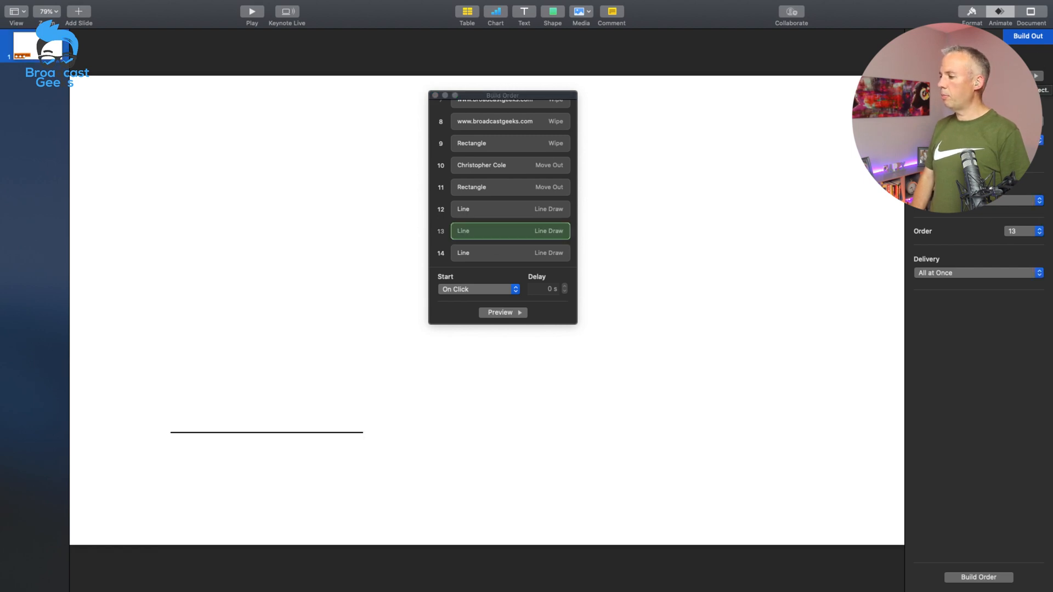
{"action": "left_click", "coordinate": [503, 251]}
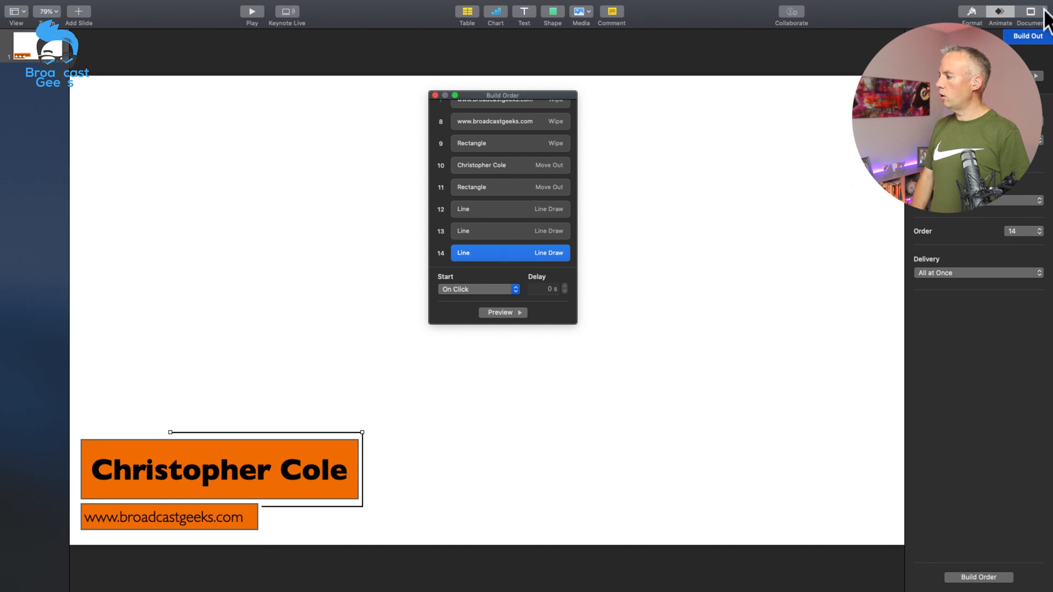
{"action": "left_click", "coordinate": [1035, 77]}
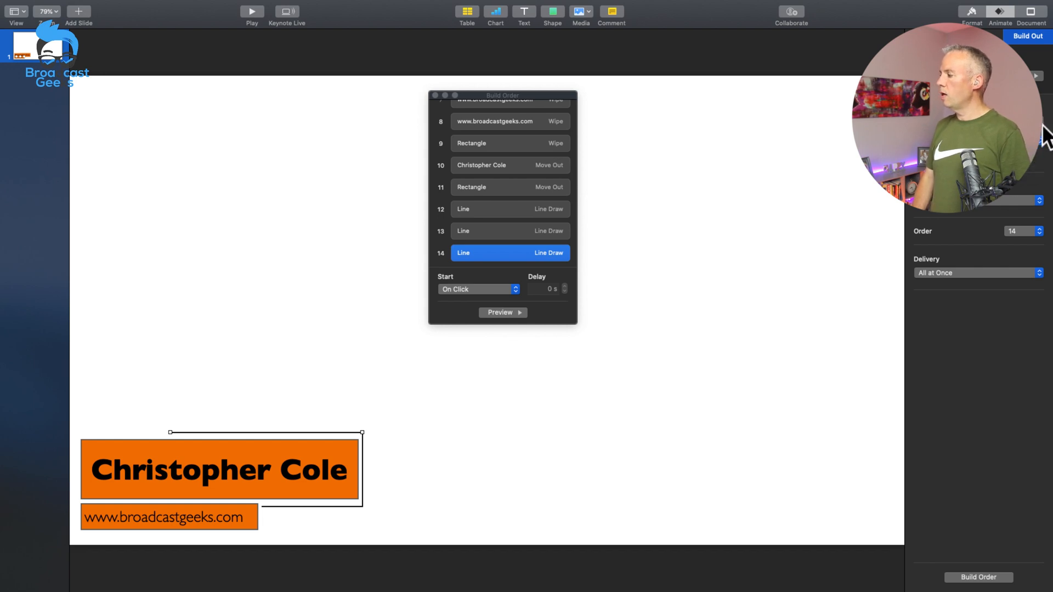
Step: Change the drawing direction of the Line Draw build-outs on the vertical line and the bottom line
{"action": "left_click", "coordinate": [488, 230]}
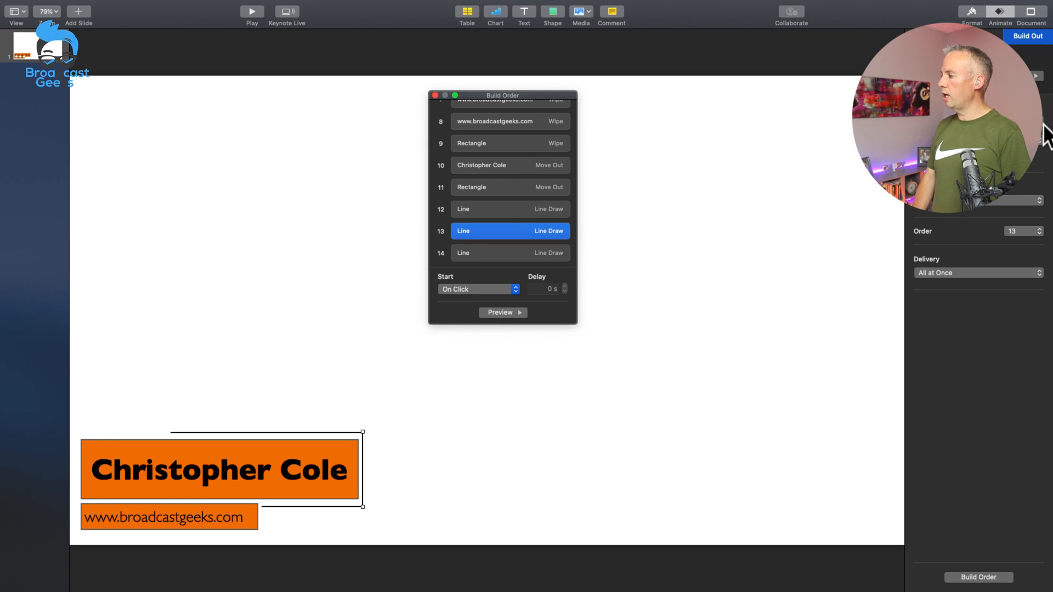
{"action": "left_click", "coordinate": [1044, 137]}
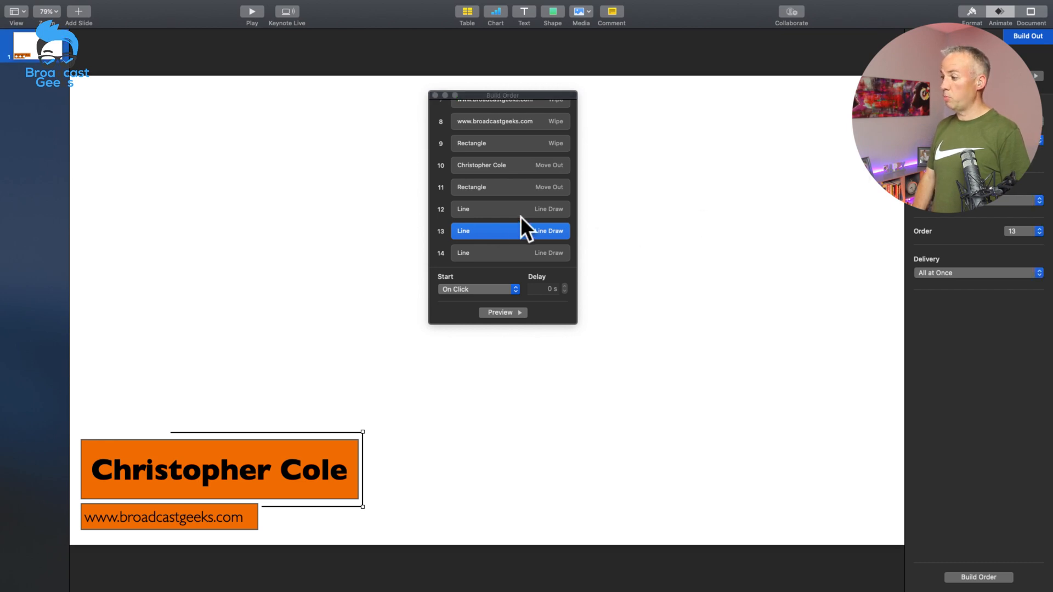
{"action": "left_click", "coordinate": [492, 217]}
{"action": "left_click", "coordinate": [492, 215]}
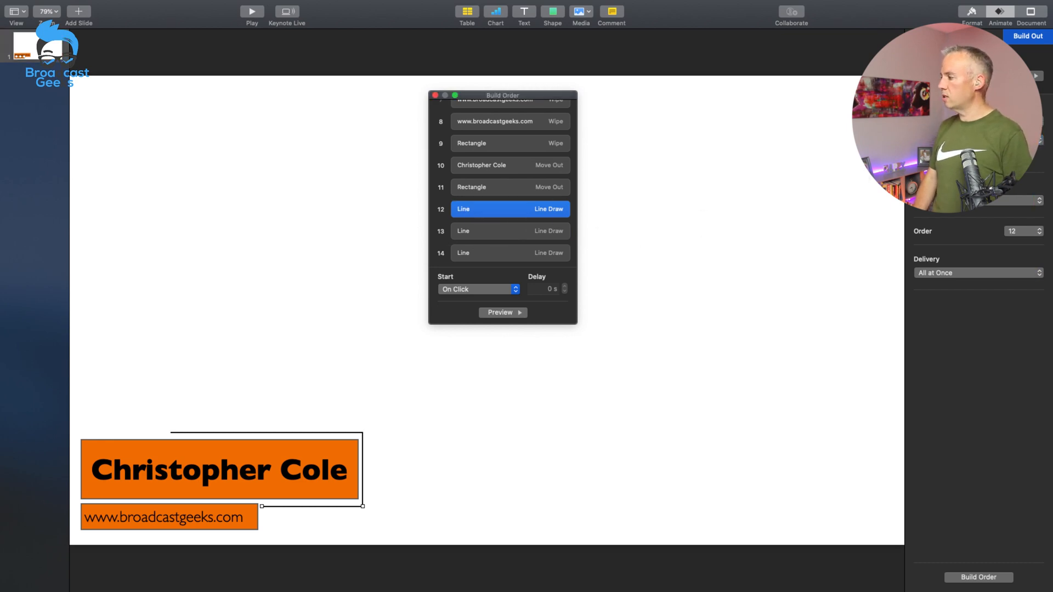
{"action": "left_click", "coordinate": [1044, 137]}
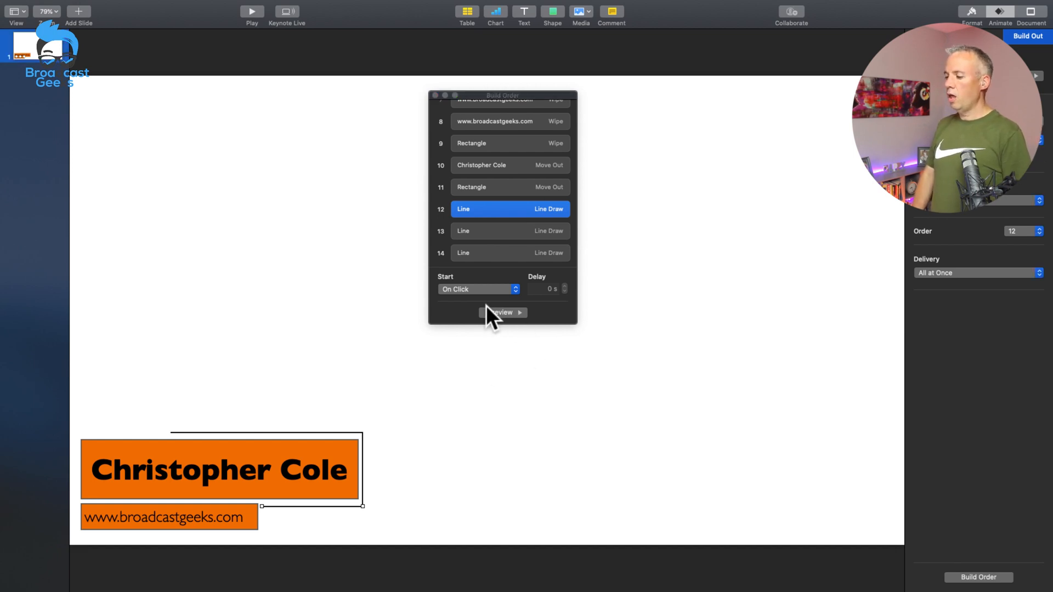
Step: Review the Move Out and Wipe build-outs of the bars and texts, and preview the website text's build-out
{"action": "left_click", "coordinate": [476, 187]}
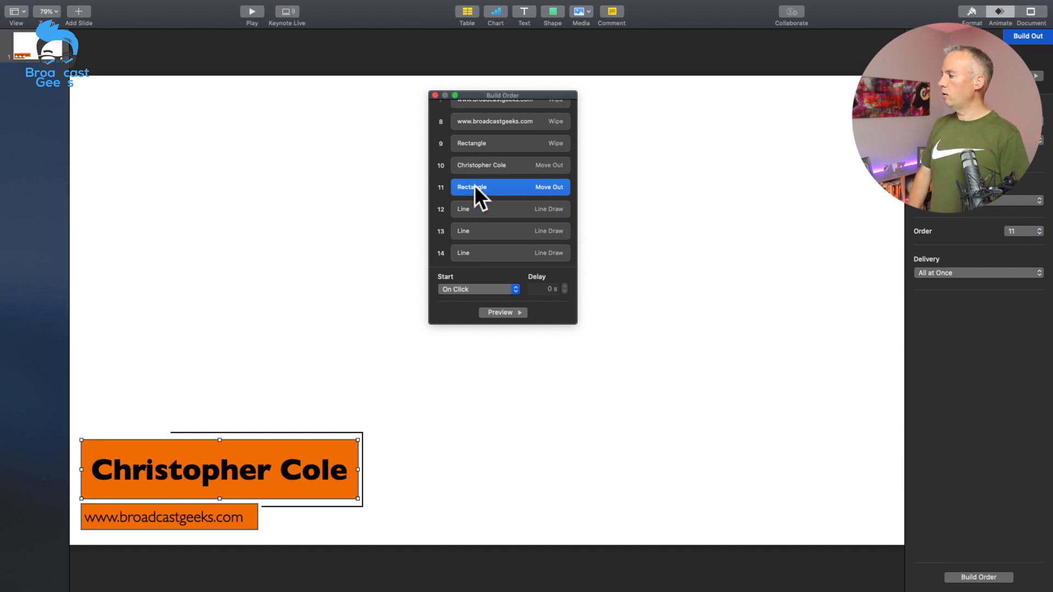
{"action": "left_click", "coordinate": [524, 164]}
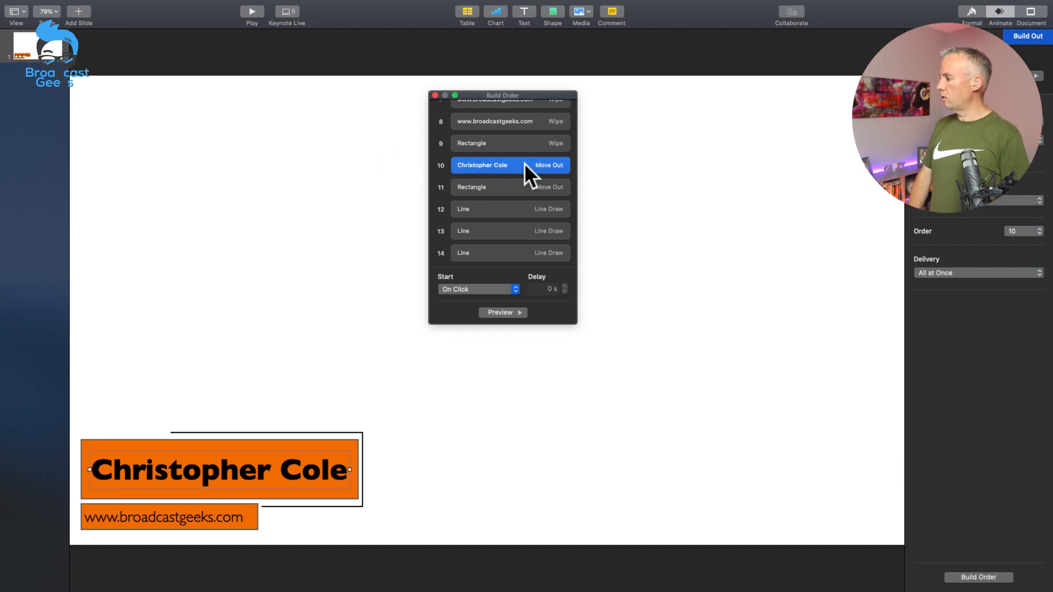
{"action": "left_click", "coordinate": [499, 140]}
{"action": "left_click", "coordinate": [501, 119]}
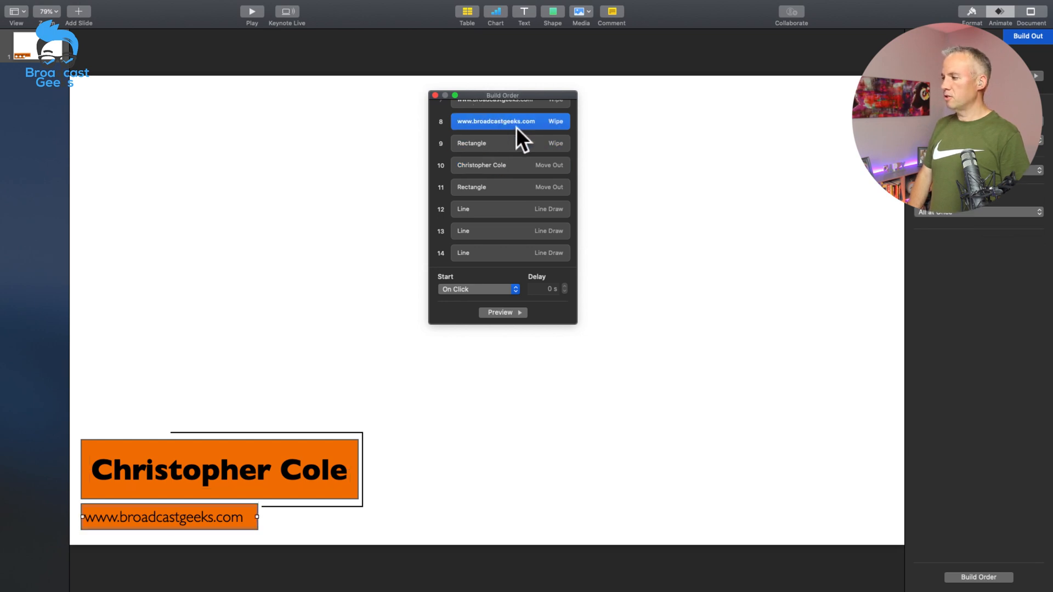
{"action": "scroll", "coordinate": [514, 129], "scroll_direction": "up", "scroll_amount": 3}
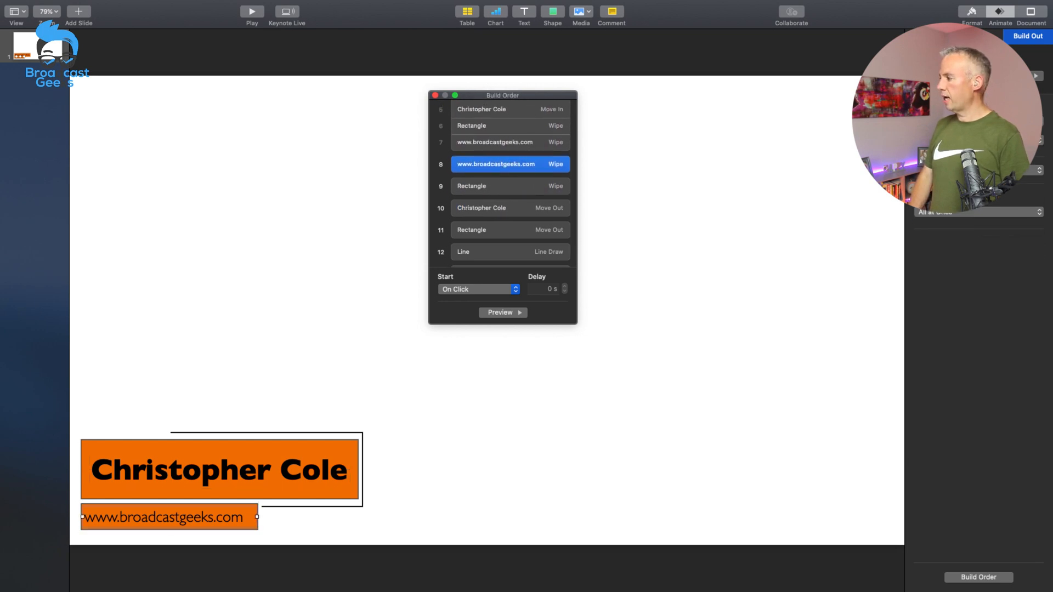
{"action": "left_click", "coordinate": [1024, 75]}
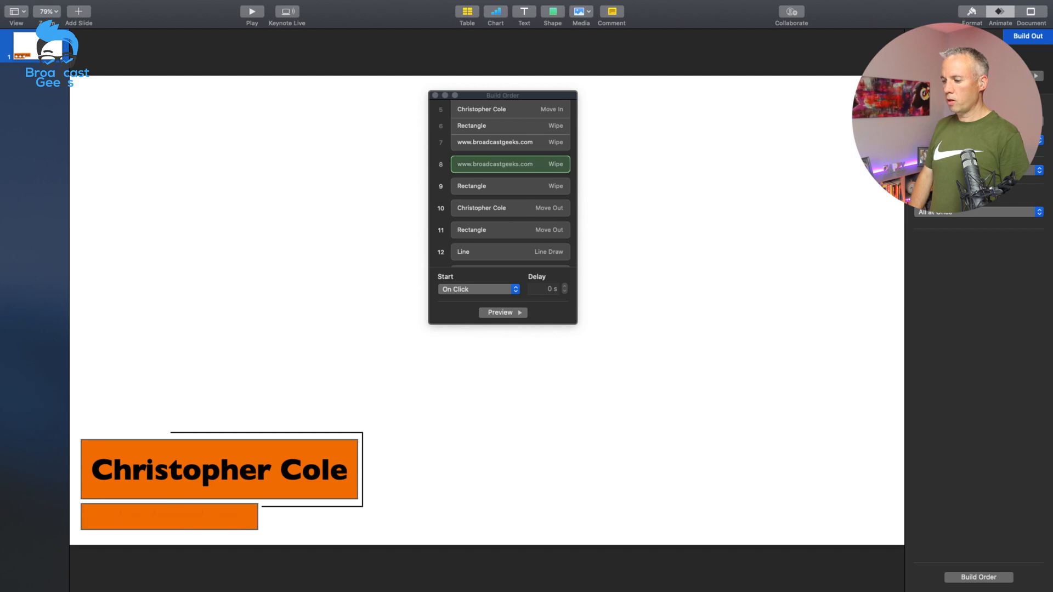
{"action": "left_click", "coordinate": [472, 188]}
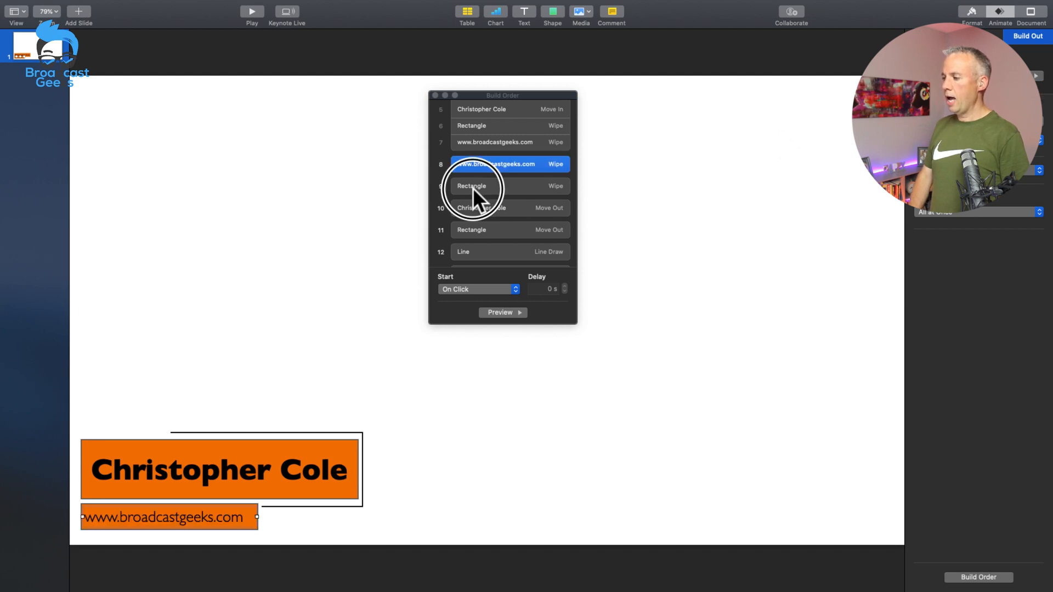
{"action": "left_click", "coordinate": [487, 165]}
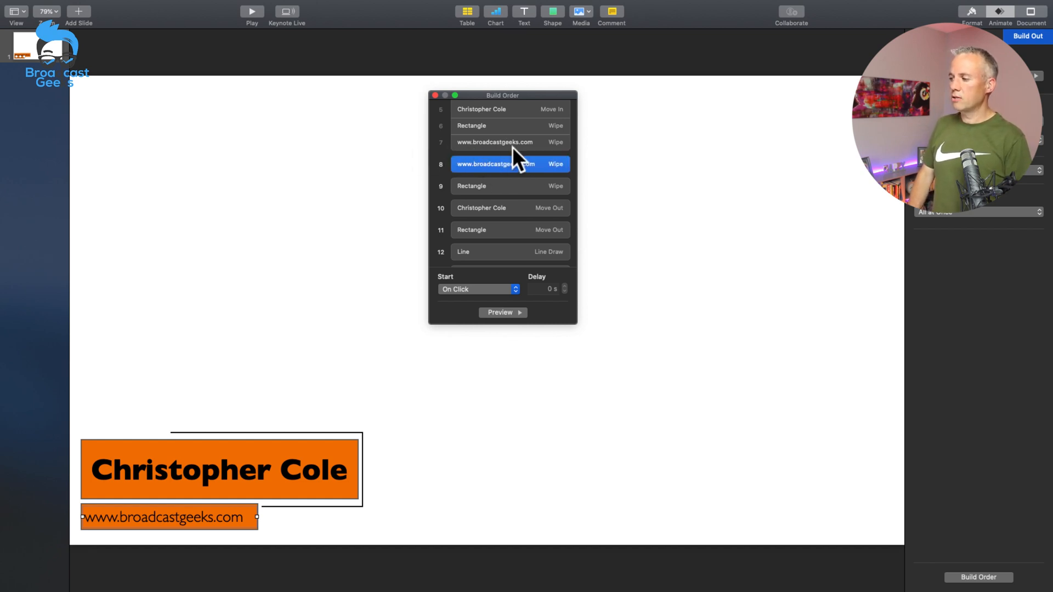
Step: Set the website text's Wipe build-out to start After Build 7 with a delay of 5 seconds, and preview the build sequence
{"action": "scroll", "coordinate": [512, 146], "scroll_direction": "up", "scroll_amount": 1}
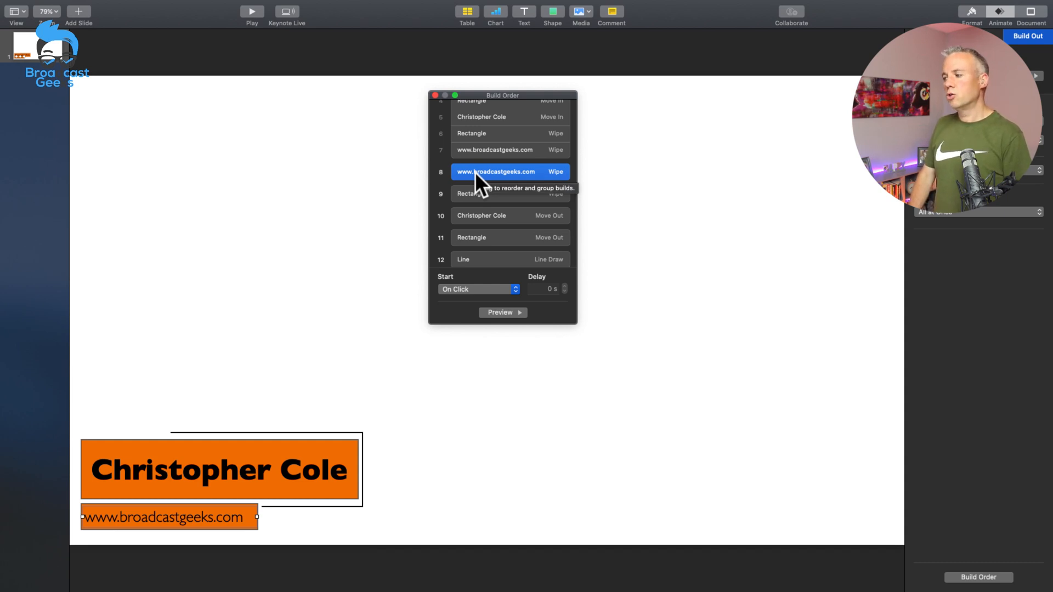
{"action": "left_click", "coordinate": [547, 289]}
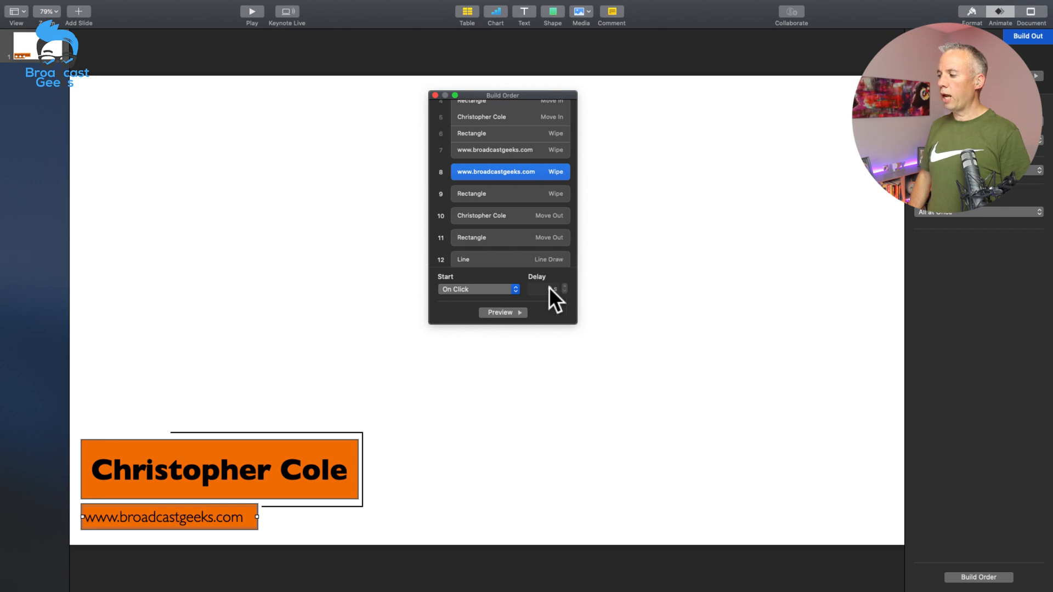
{"action": "left_click", "coordinate": [762, 220]}
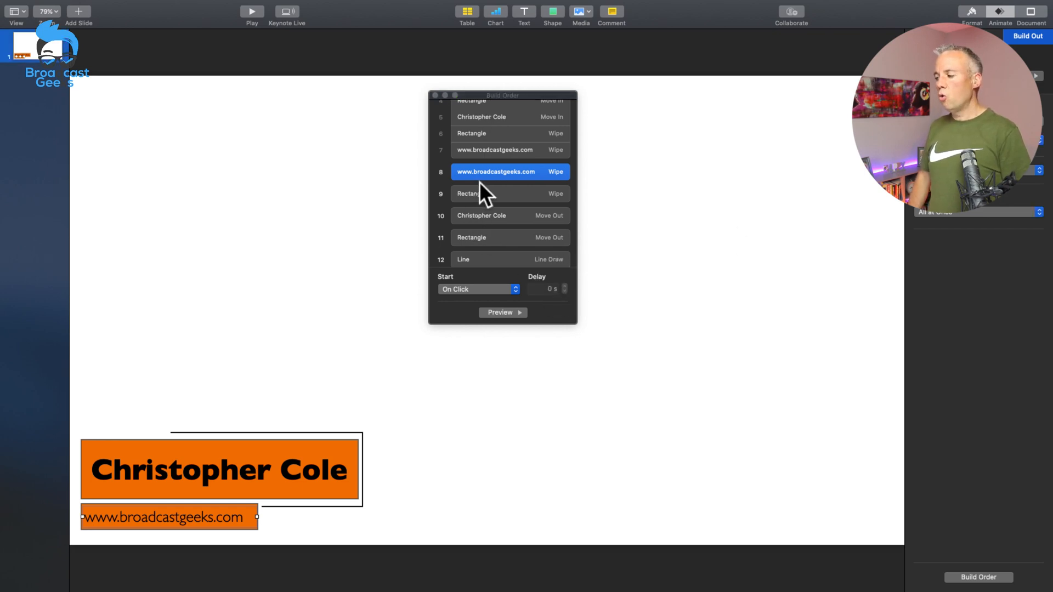
{"action": "left_click", "coordinate": [482, 287]}
{"action": "left_click", "coordinate": [472, 296]}
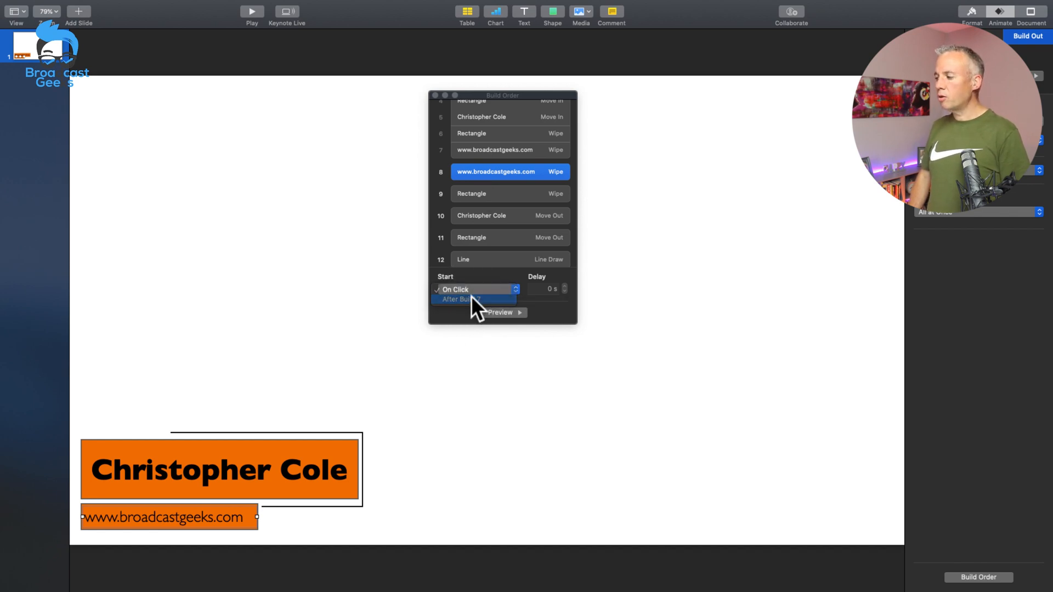
{"action": "left_click", "coordinate": [555, 289]}
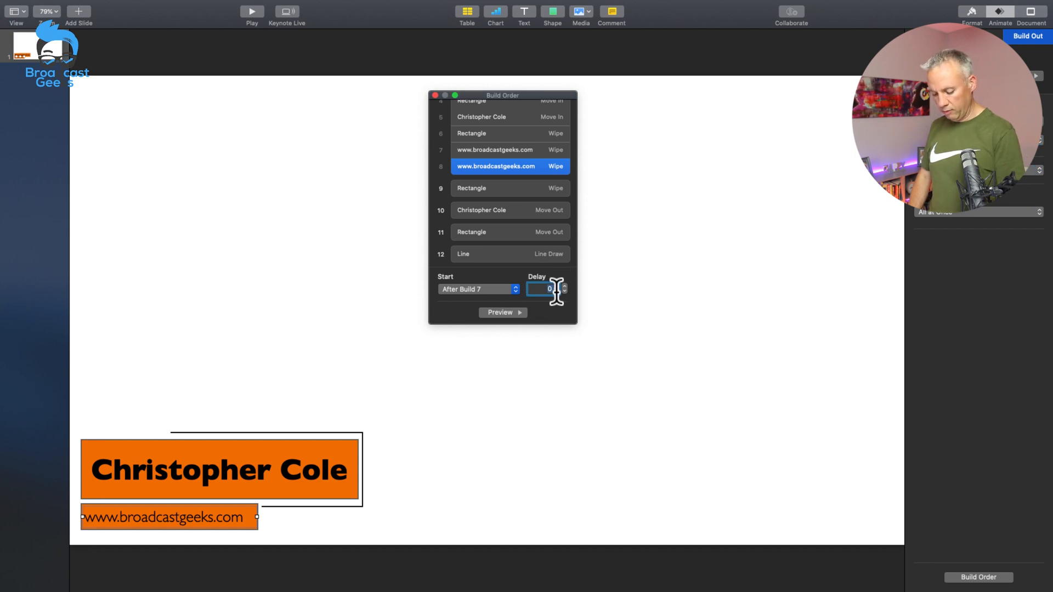
{"action": "type", "text": "5"}
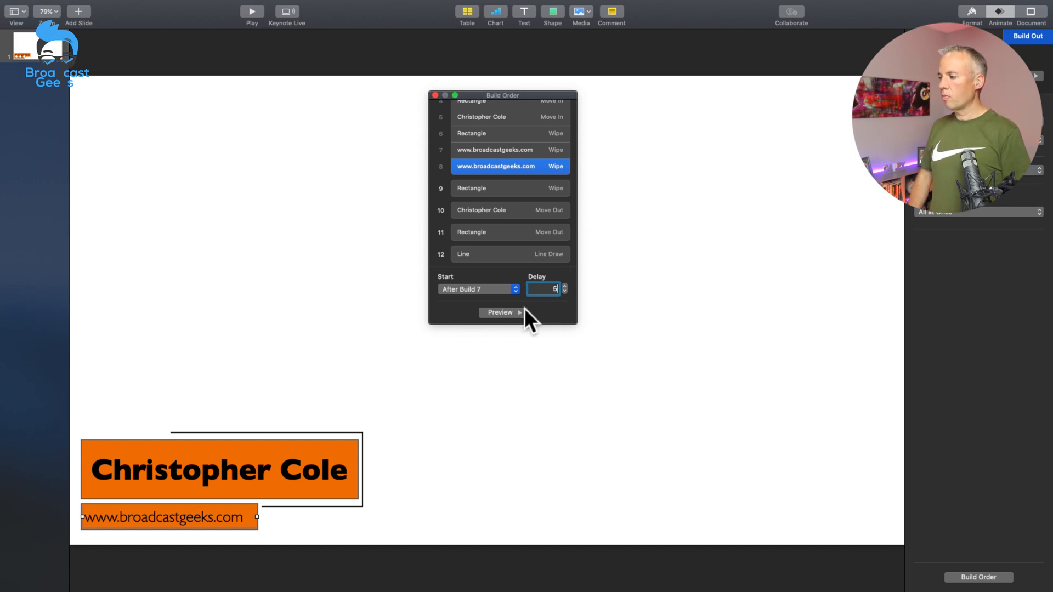
{"action": "left_click", "coordinate": [505, 312]}
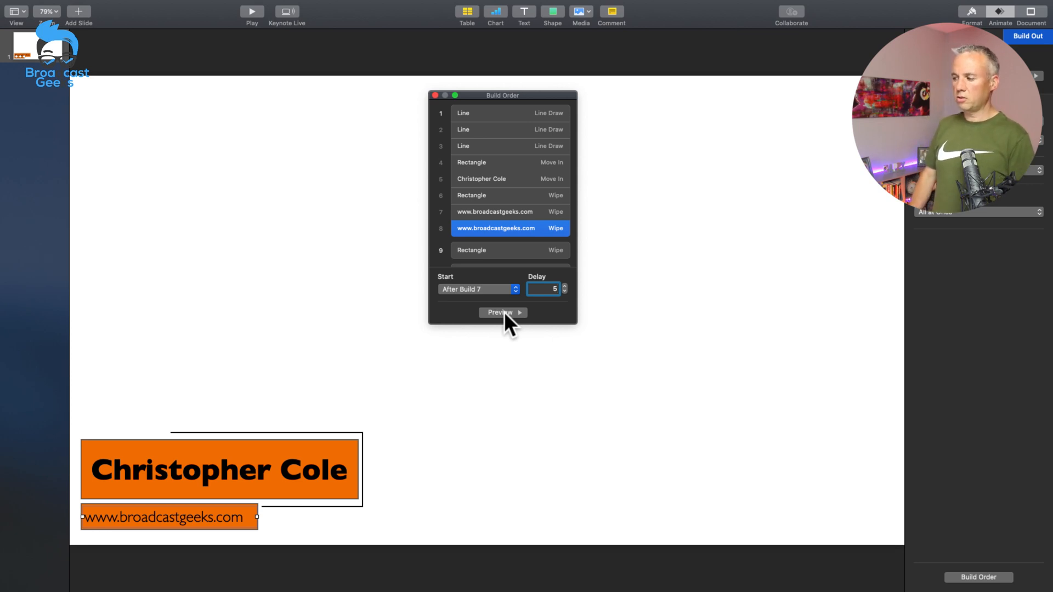
Step: Set the Wipe build-out of the website text's bar to start With Build 8
{"action": "left_click", "coordinate": [482, 251]}
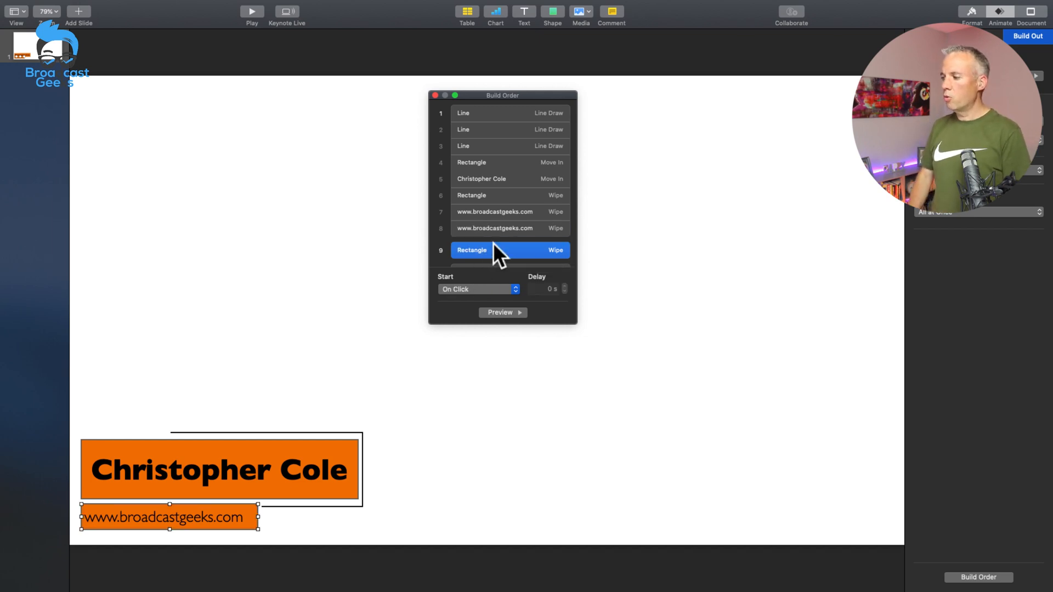
{"action": "left_click", "coordinate": [476, 288]}
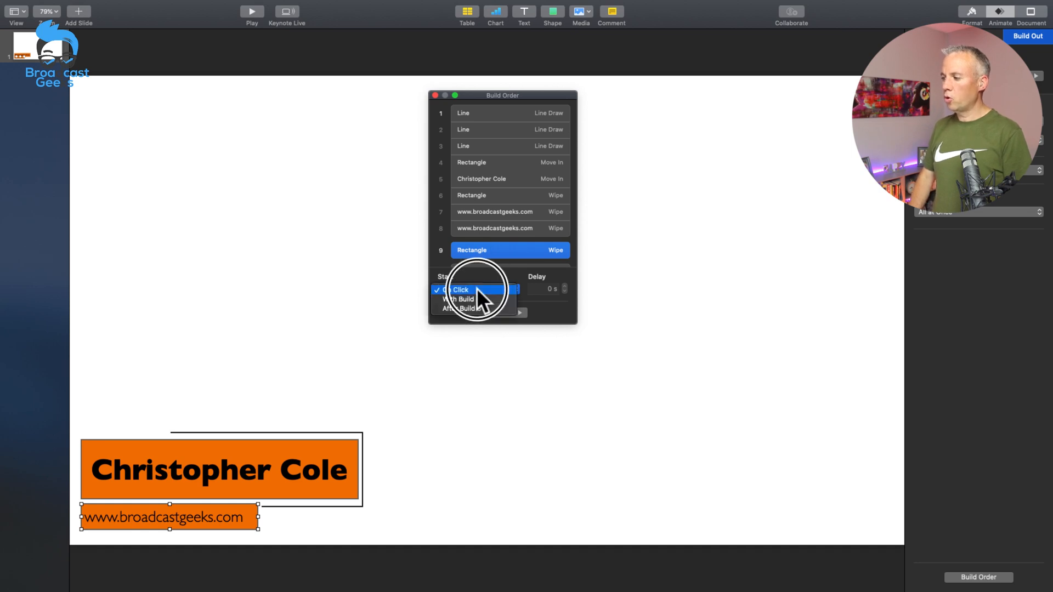
{"action": "left_click", "coordinate": [469, 299]}
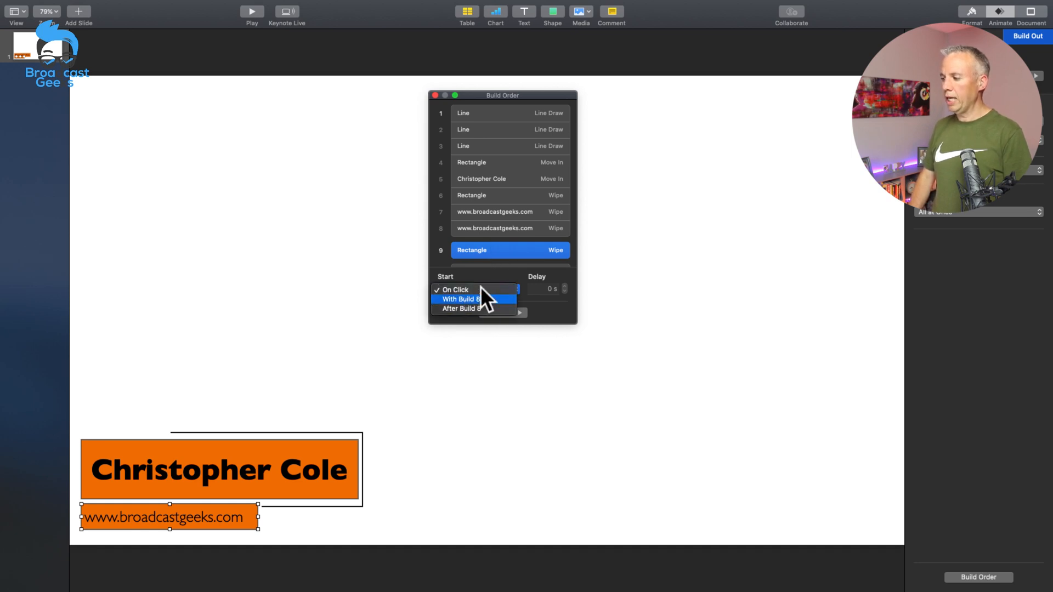
Step: Set the name text's Move Out build to start After Build 9 and its bar's Move Out to start With Build 10
{"action": "scroll", "coordinate": [480, 213], "scroll_direction": "down", "scroll_amount": 3}
{"action": "left_click", "coordinate": [479, 208]}
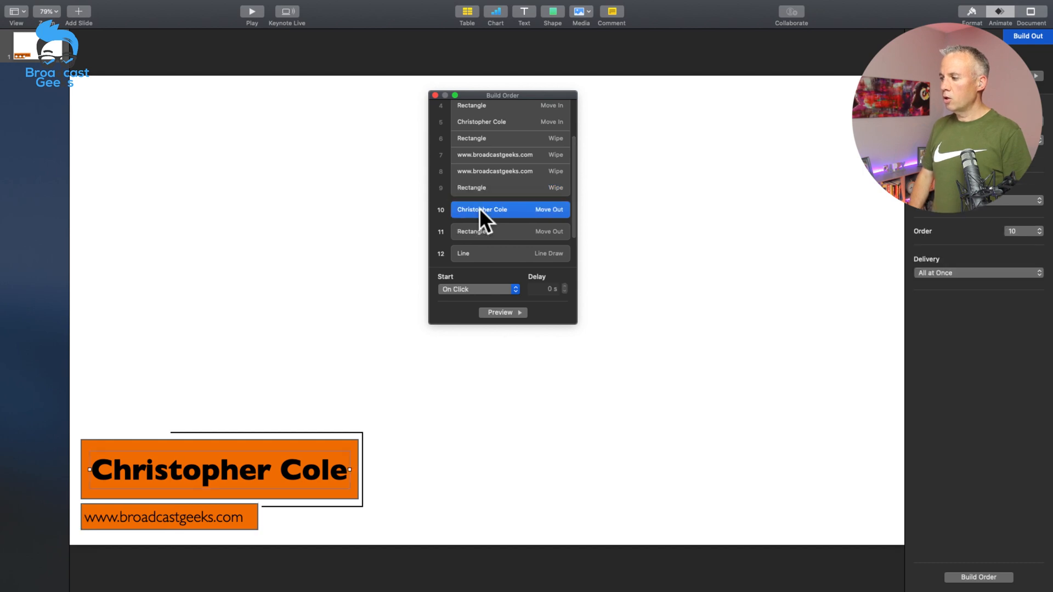
{"action": "left_click", "coordinate": [478, 288]}
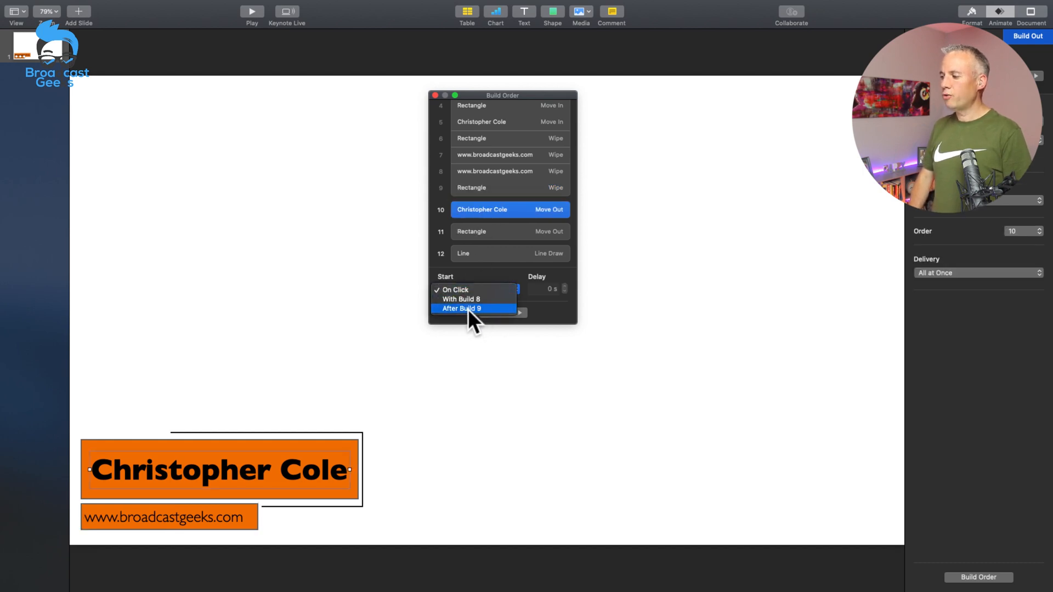
{"action": "left_click", "coordinate": [465, 308]}
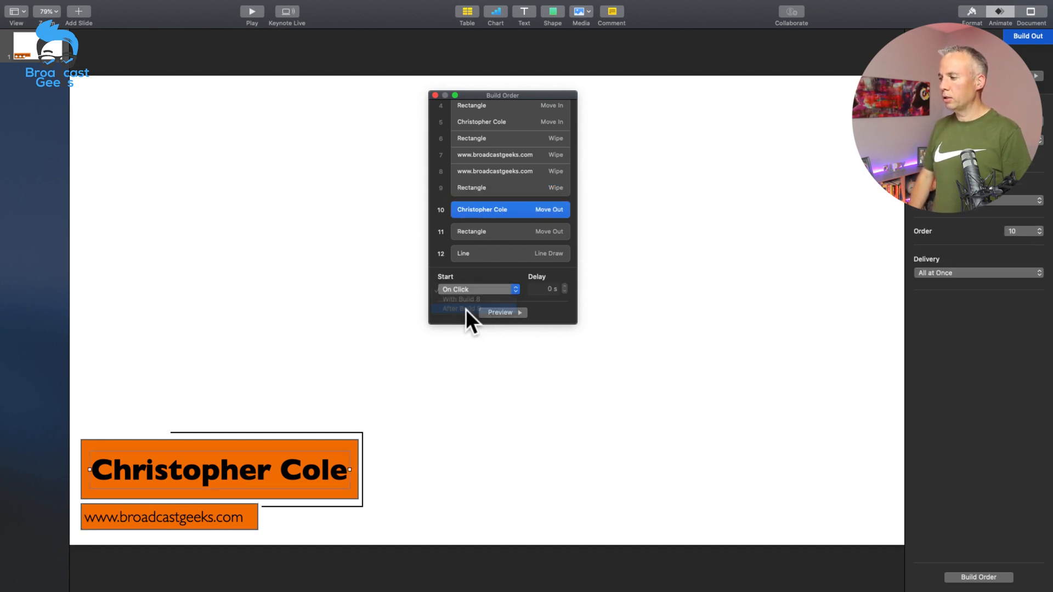
{"action": "left_click", "coordinate": [488, 225]}
{"action": "left_click", "coordinate": [478, 289]}
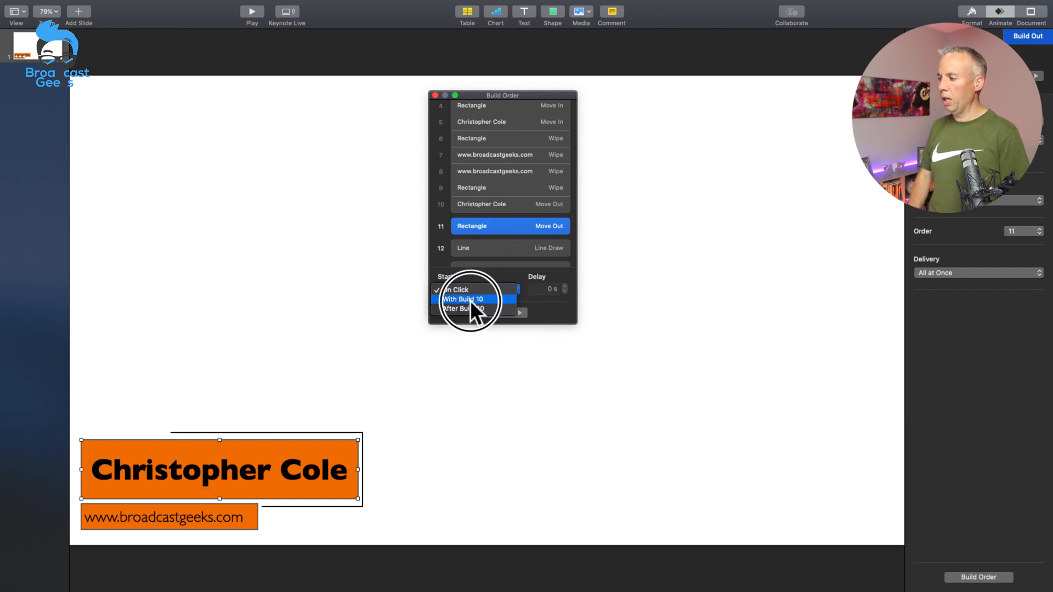
{"action": "left_click", "coordinate": [469, 300]}
Step: Chain the Line Draw build-outs: start the bottom line After Build 11, the vertical line After Build 12 and the top line After Build 13
{"action": "left_click", "coordinate": [483, 243]}
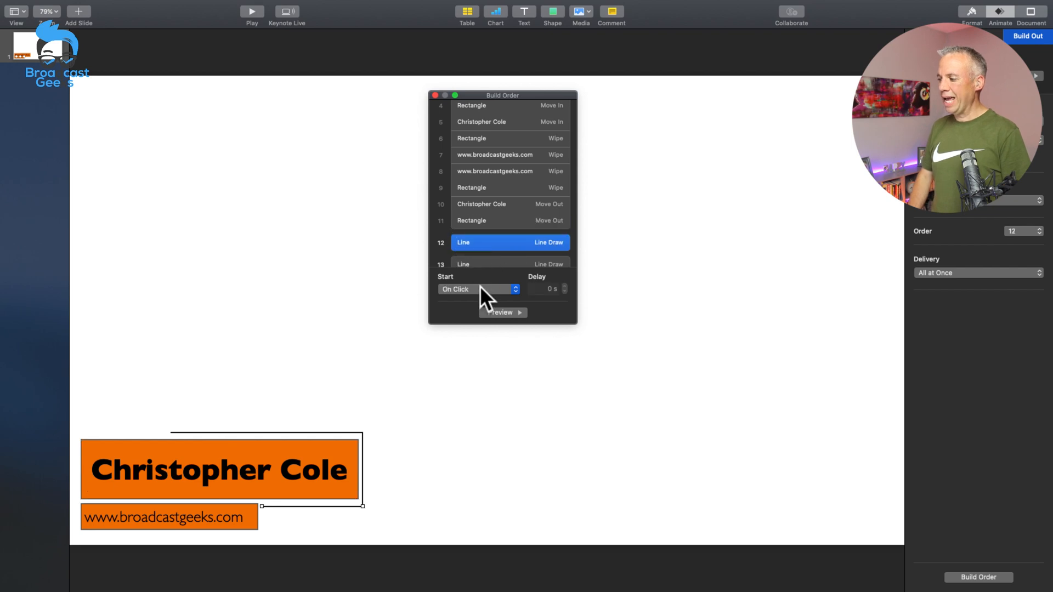
{"action": "left_click", "coordinate": [481, 289]}
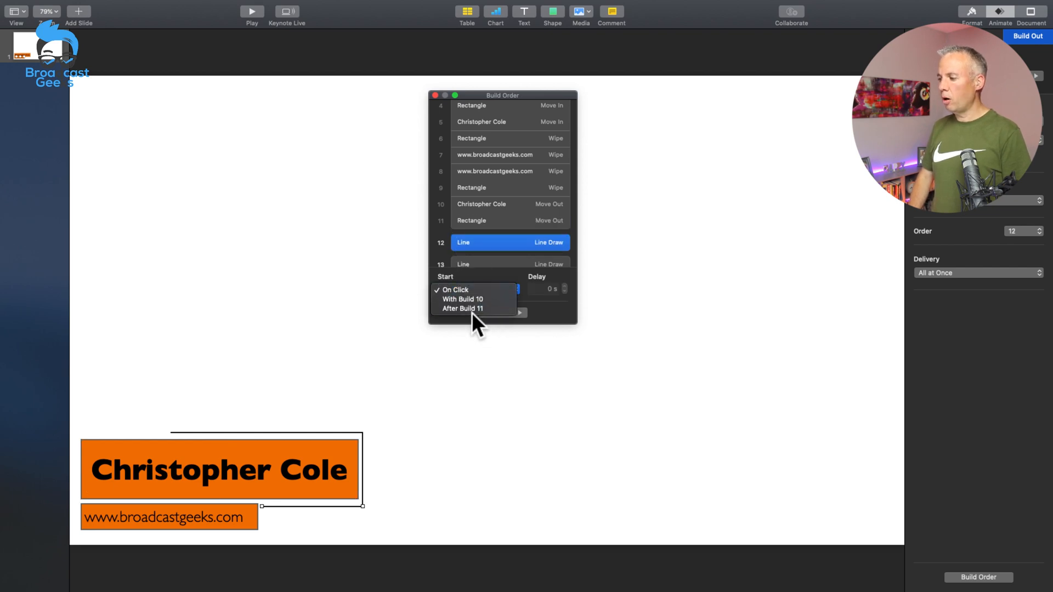
{"action": "left_click", "coordinate": [471, 309]}
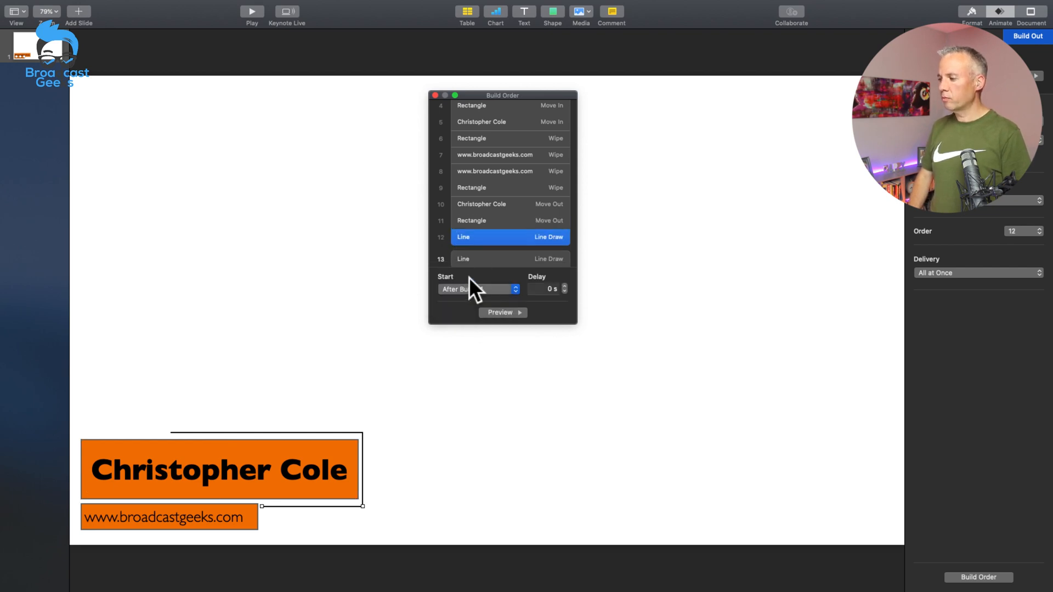
{"action": "left_click", "coordinate": [481, 257]}
{"action": "left_click", "coordinate": [482, 289]}
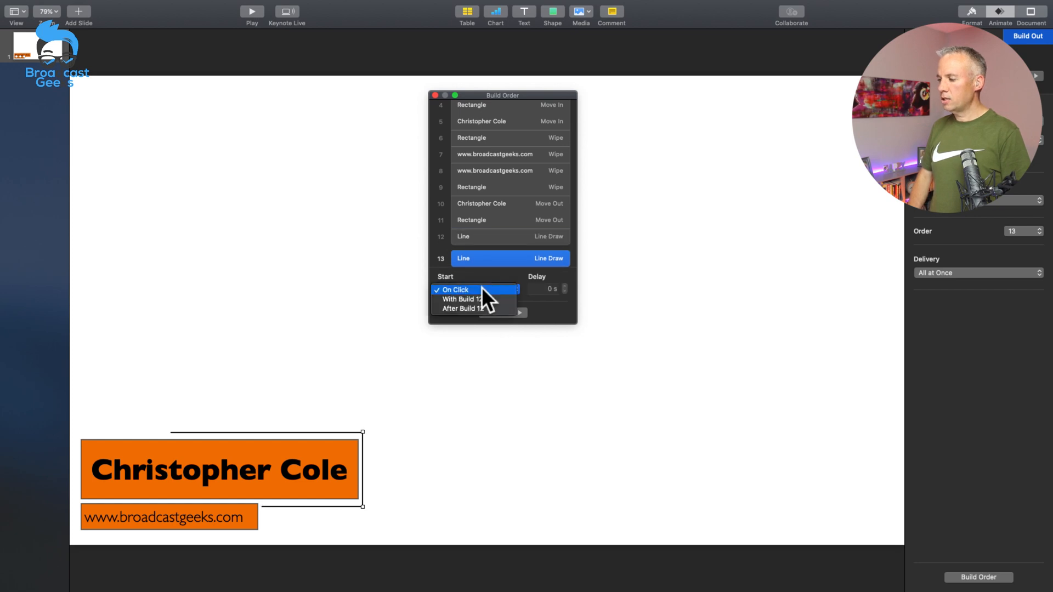
{"action": "left_click", "coordinate": [474, 306]}
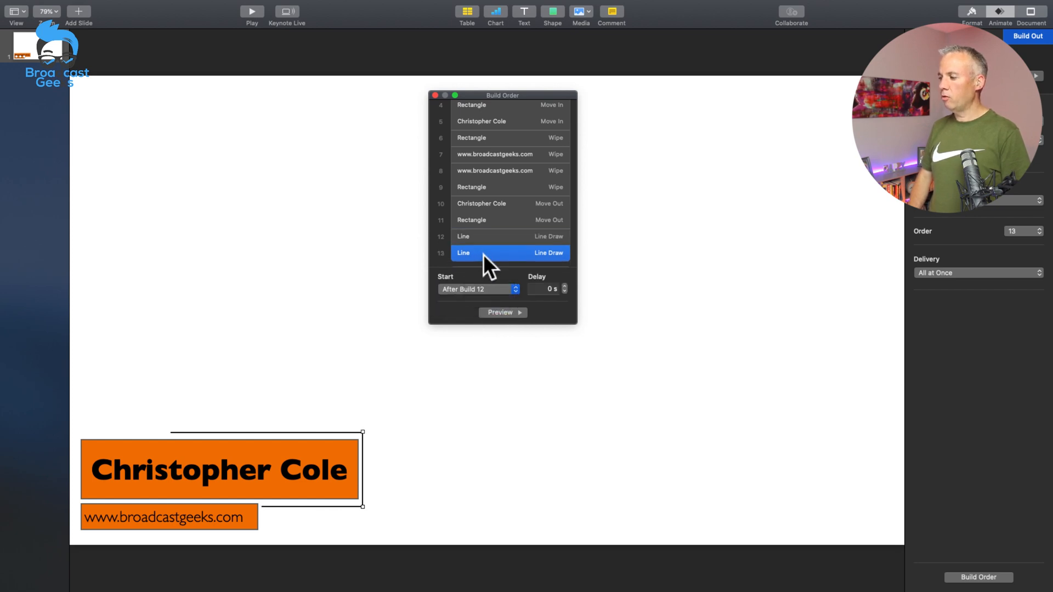
{"action": "scroll", "coordinate": [482, 255], "scroll_direction": "down", "scroll_amount": 1}
{"action": "left_click", "coordinate": [483, 254]}
{"action": "left_click", "coordinate": [478, 289]}
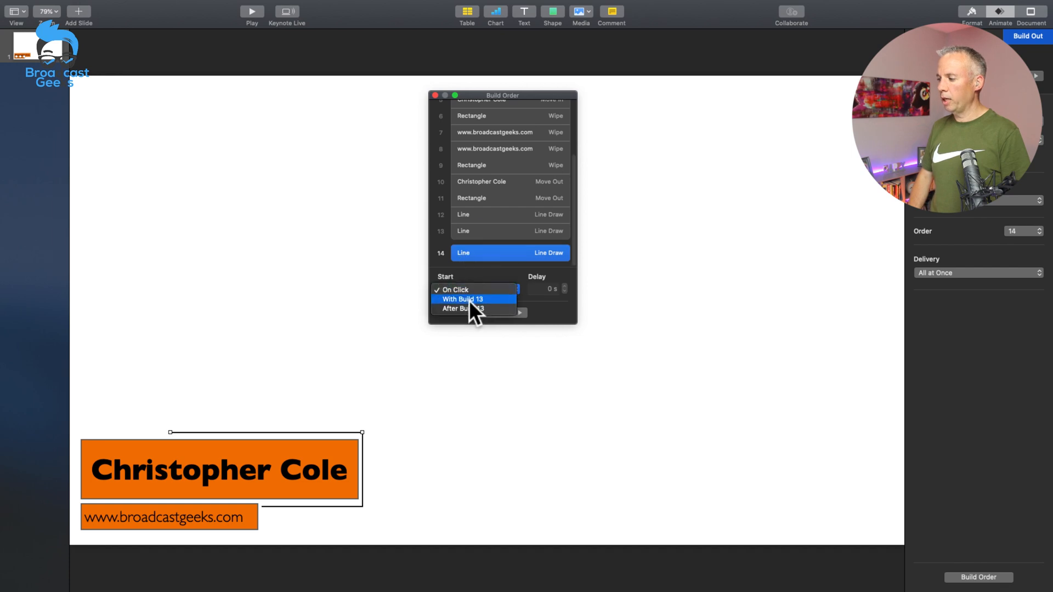
{"action": "left_click", "coordinate": [468, 306]}
Step: Preview the full build sequence starting from the first Line Draw build
{"action": "scroll", "coordinate": [481, 169], "scroll_direction": "up", "scroll_amount": 5}
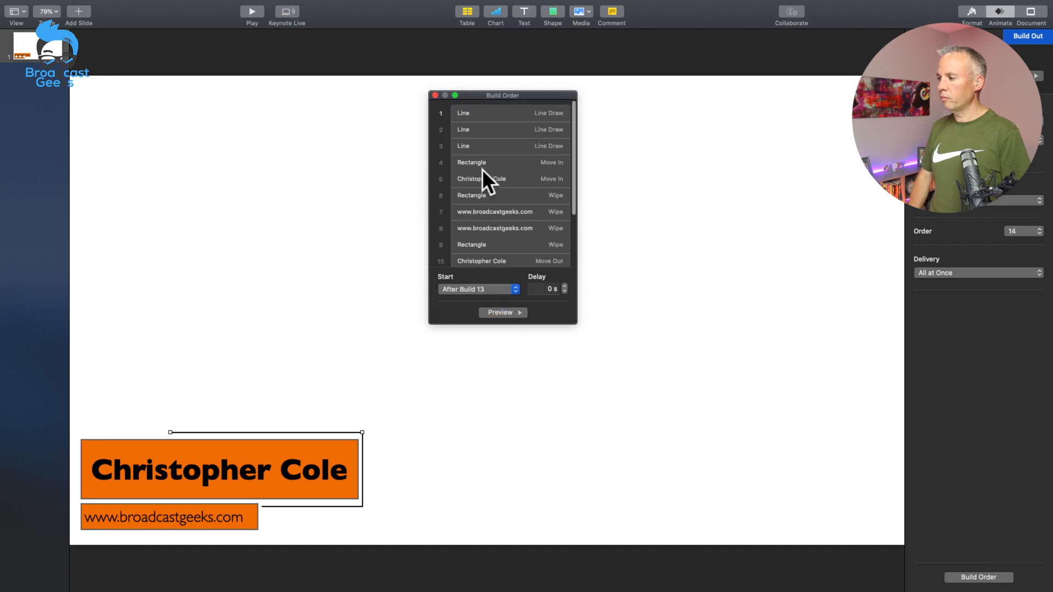
{"action": "left_click", "coordinate": [485, 113]}
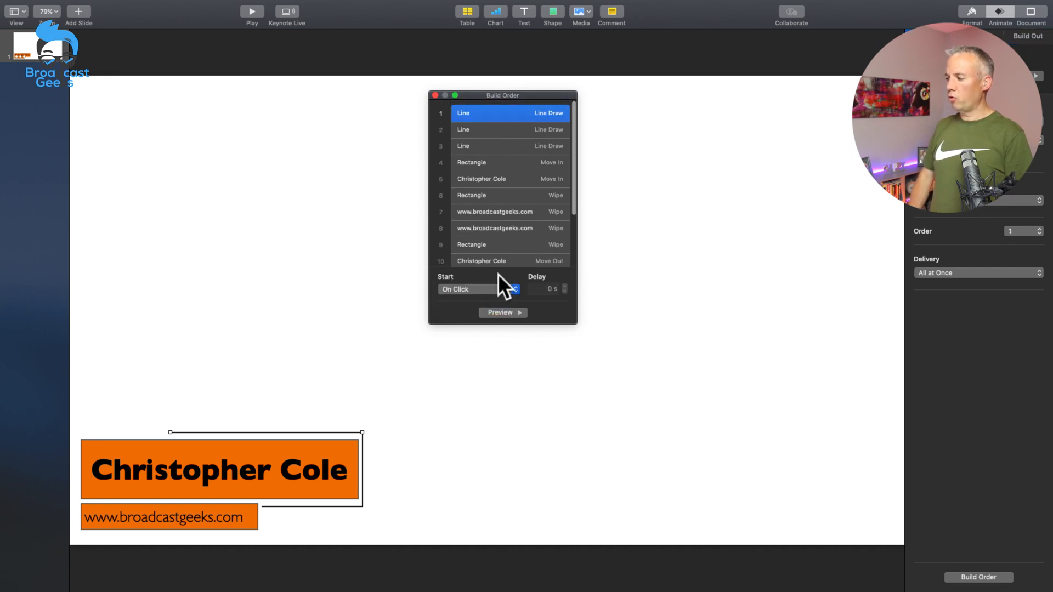
{"action": "left_click", "coordinate": [504, 311]}
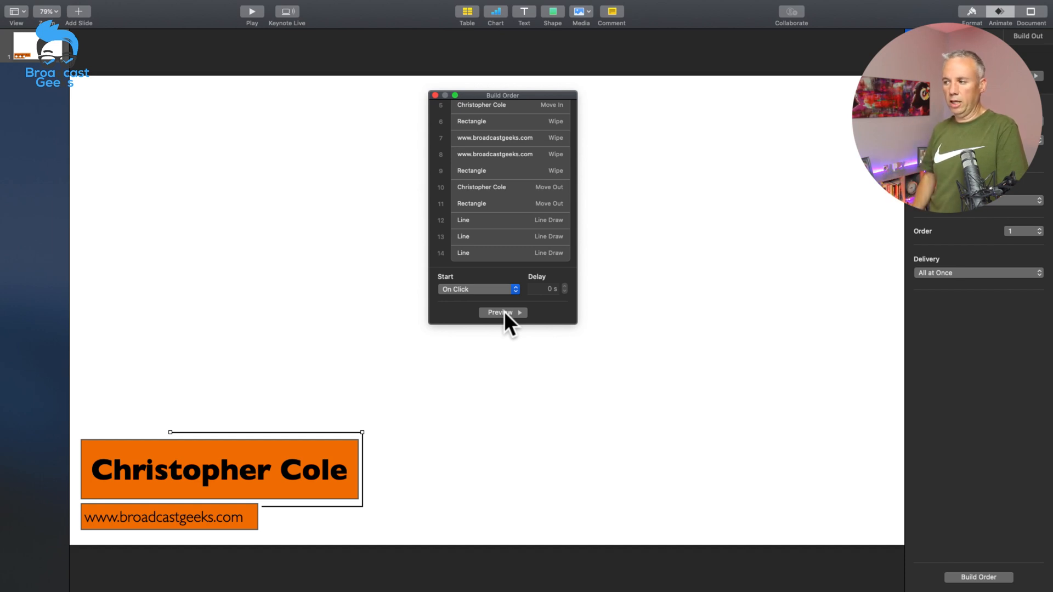
{"action": "left_click", "coordinate": [345, 280]}
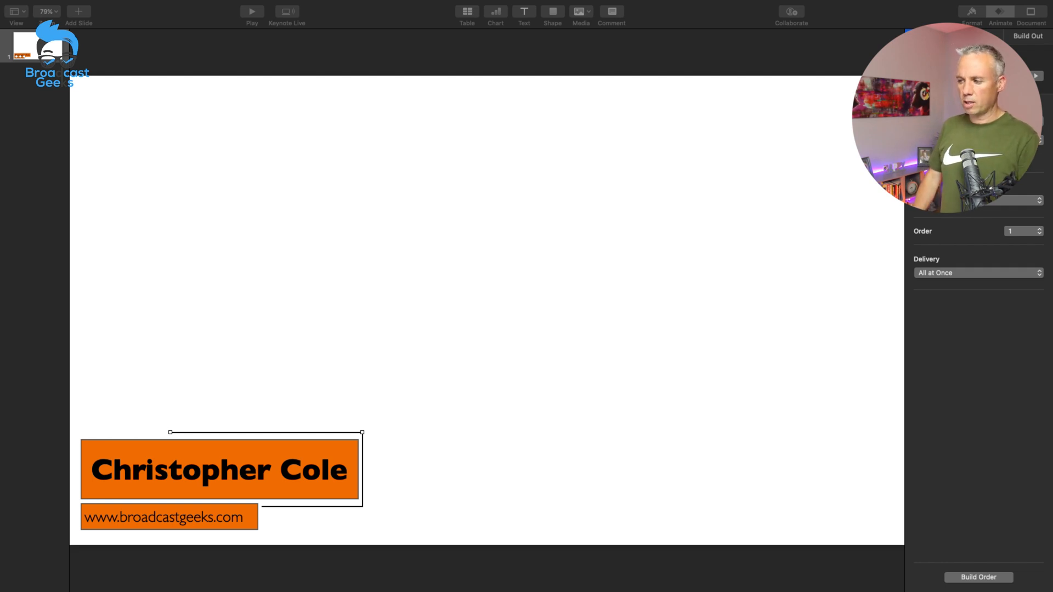
{"action": "left_click", "coordinate": [415, 269]}
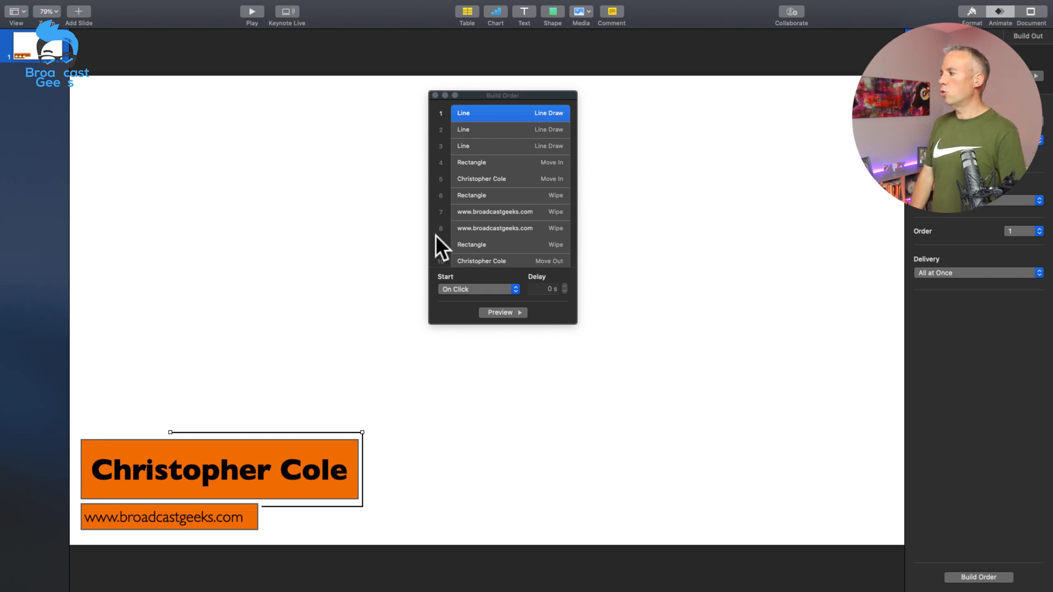
Step: Set the slide background to No Fill
{"action": "left_click", "coordinate": [837, 133]}
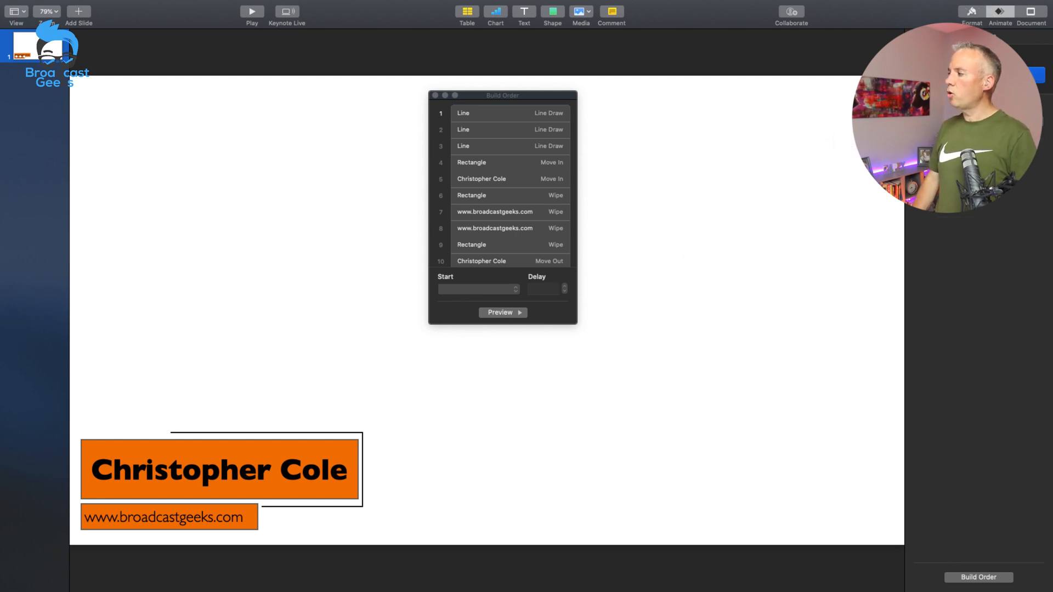
{"action": "left_click", "coordinate": [971, 12]}
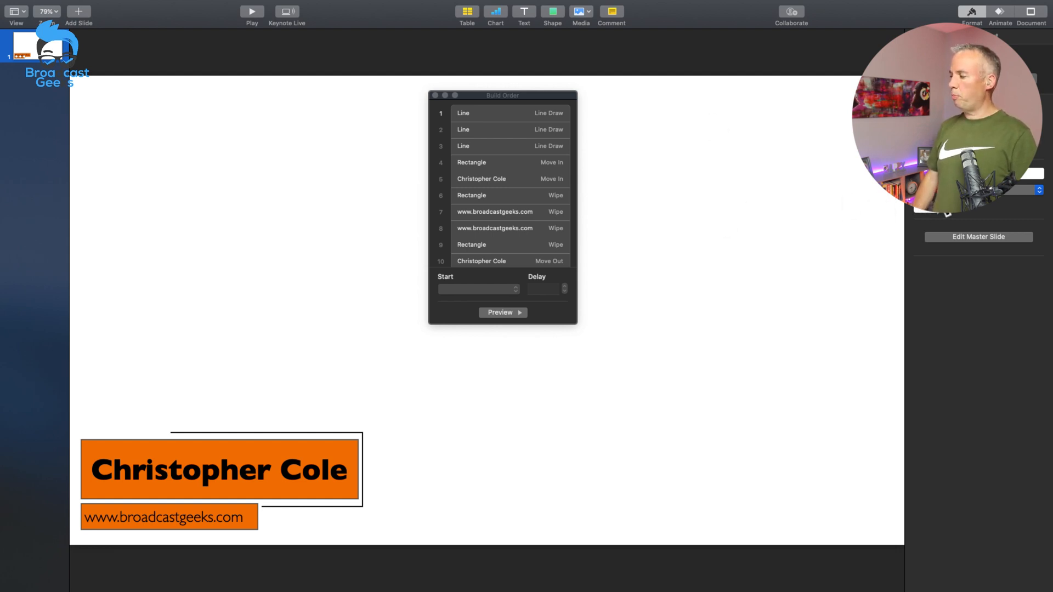
{"action": "left_click", "coordinate": [947, 214]}
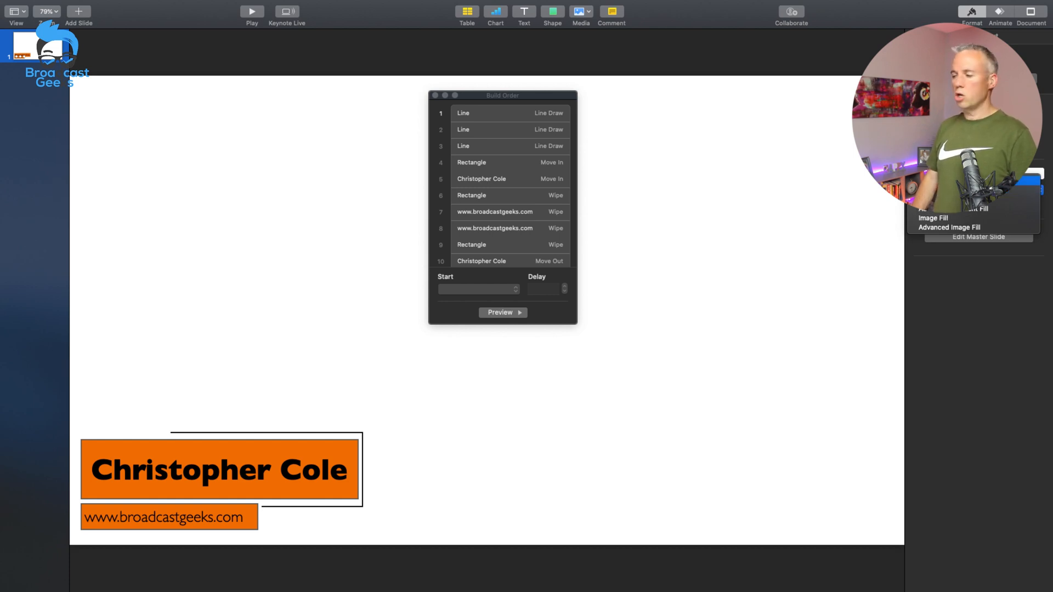
{"action": "left_click", "coordinate": [932, 180]}
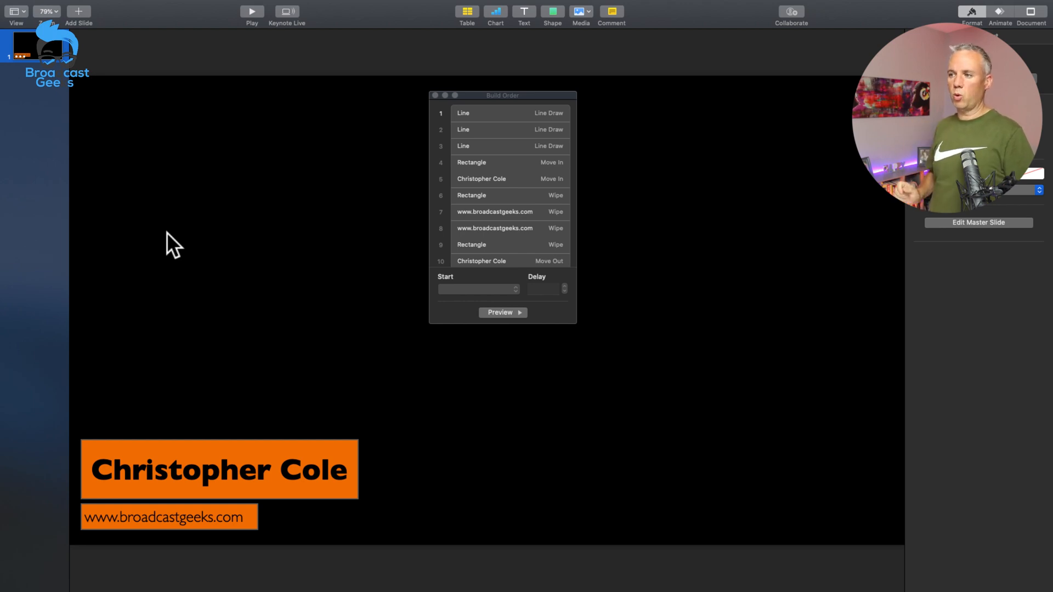
Step: Start exporting the presentation as a movie with a custom resolution of 1920 x 1080
{"action": "mouse_move", "coordinate": [87, 3]}
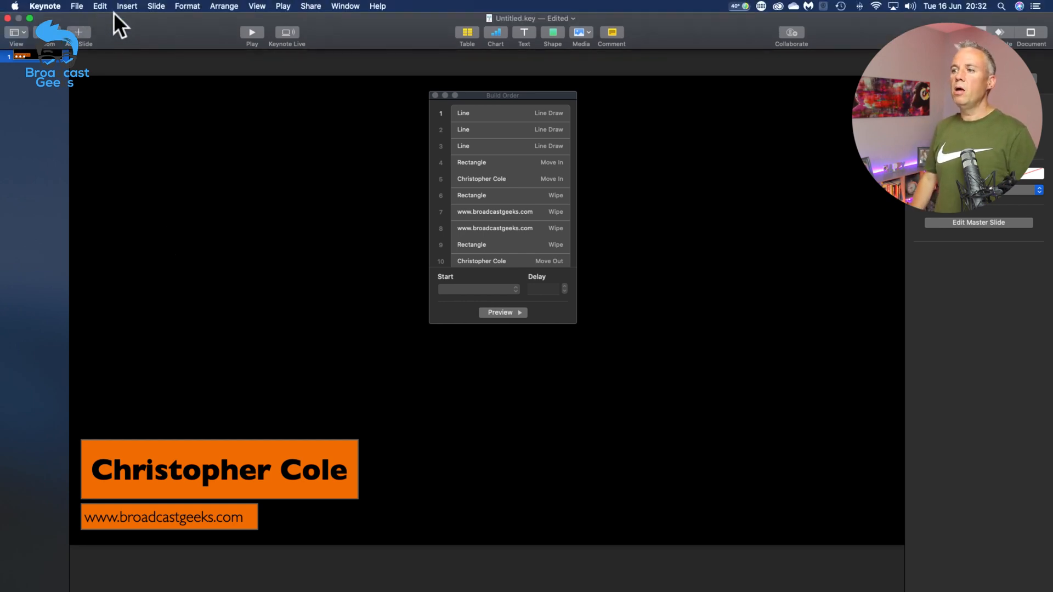
{"action": "left_click", "coordinate": [77, 6]}
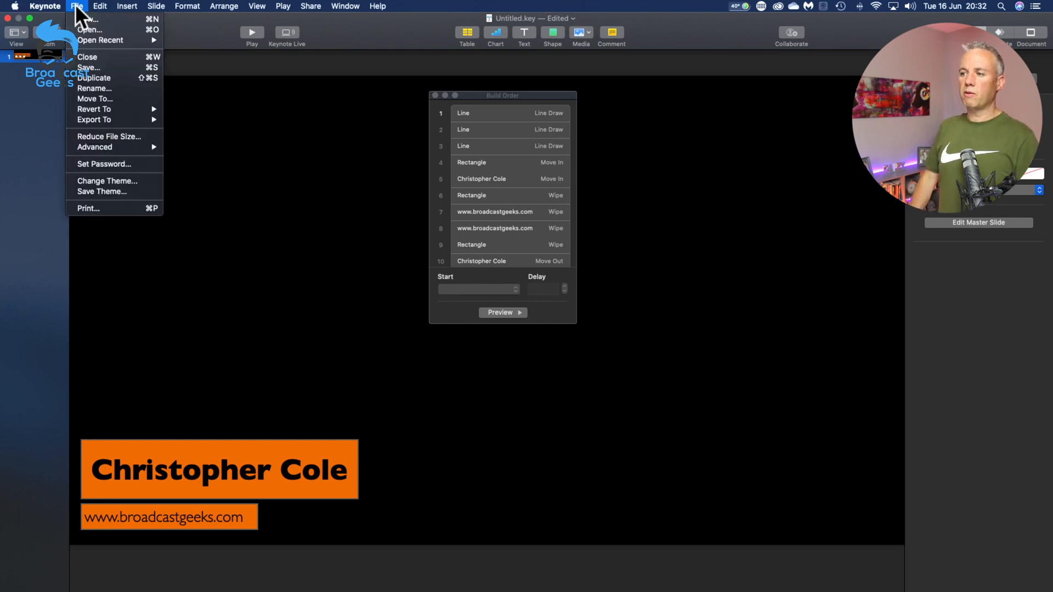
{"action": "mouse_move", "coordinate": [109, 120]}
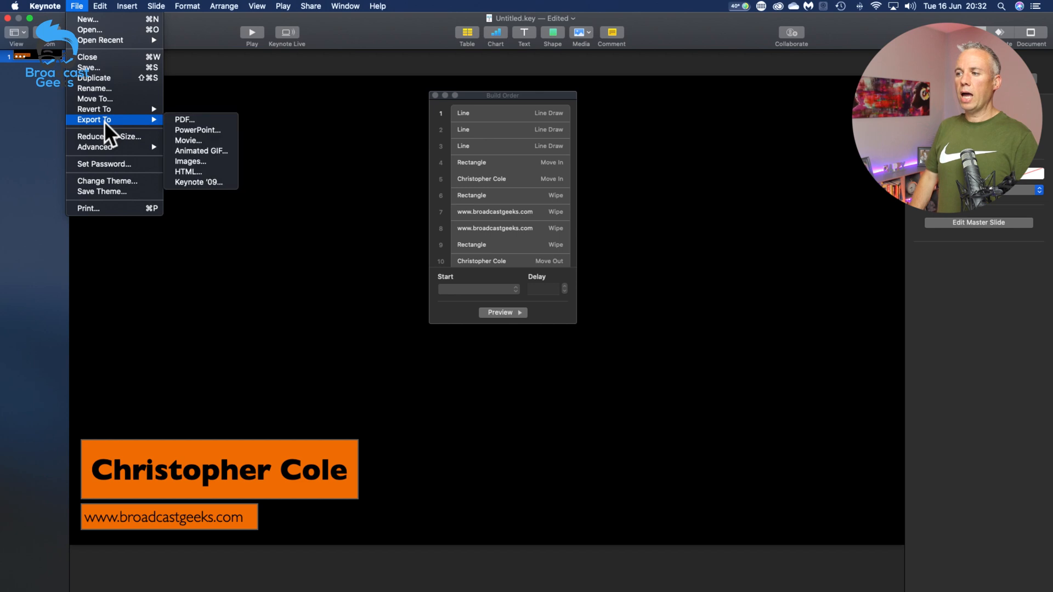
{"action": "left_click", "coordinate": [188, 140]}
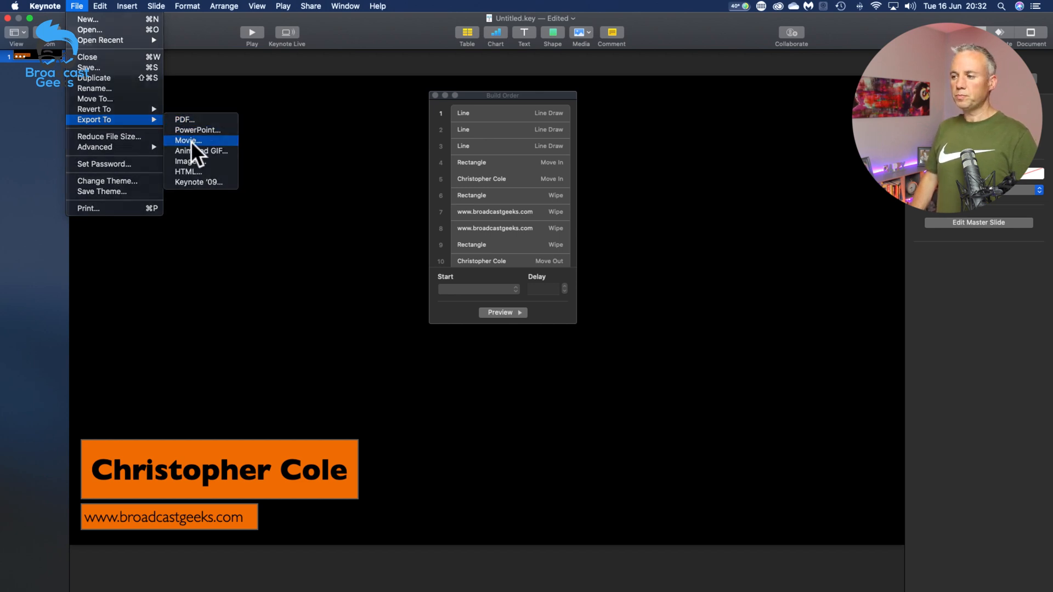
{"action": "left_click", "coordinate": [434, 95]}
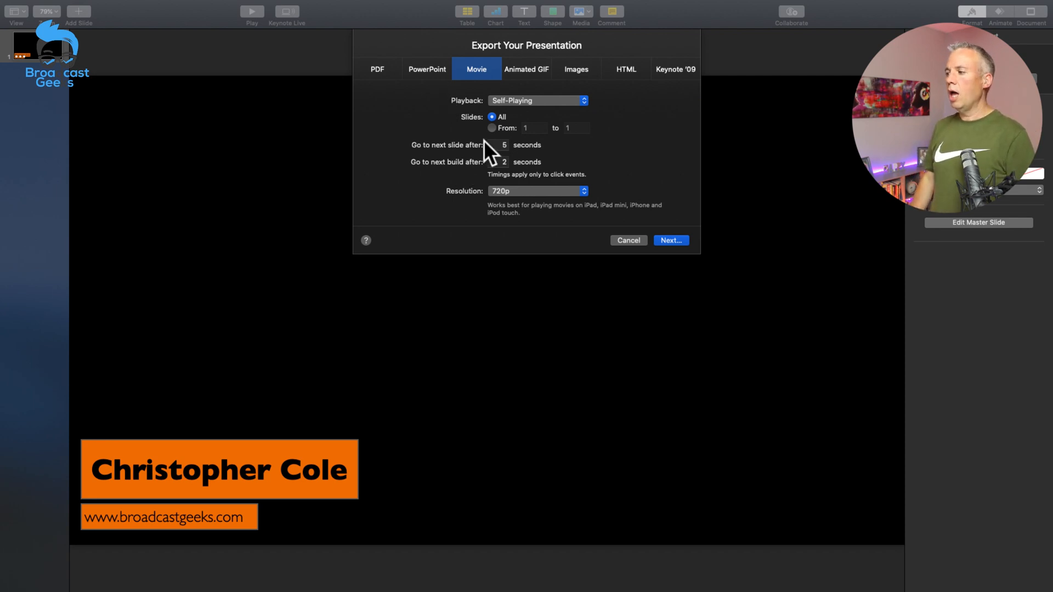
{"action": "left_click", "coordinate": [503, 190]}
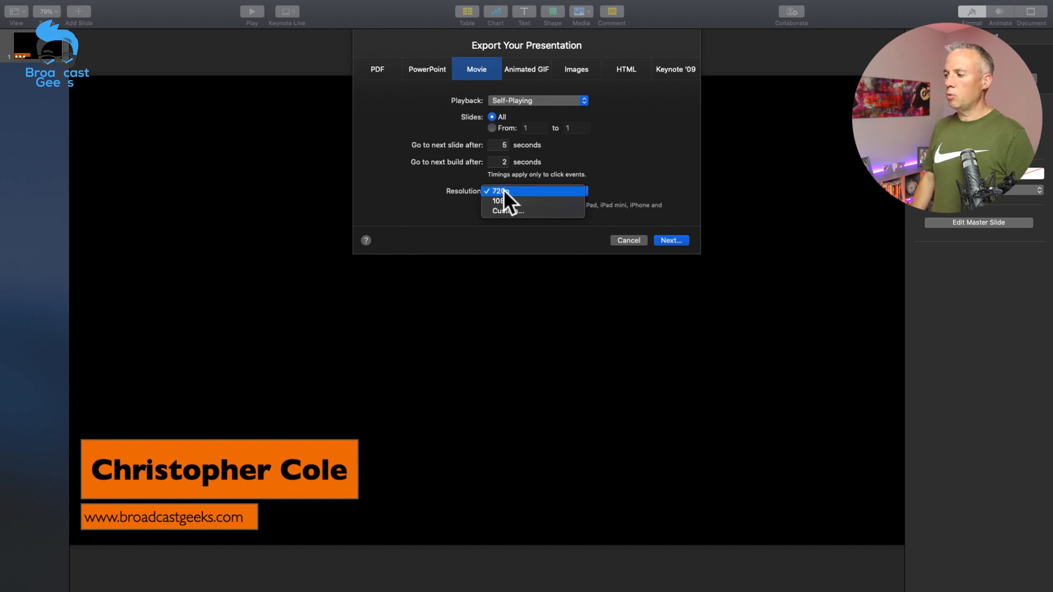
{"action": "left_click", "coordinate": [501, 210]}
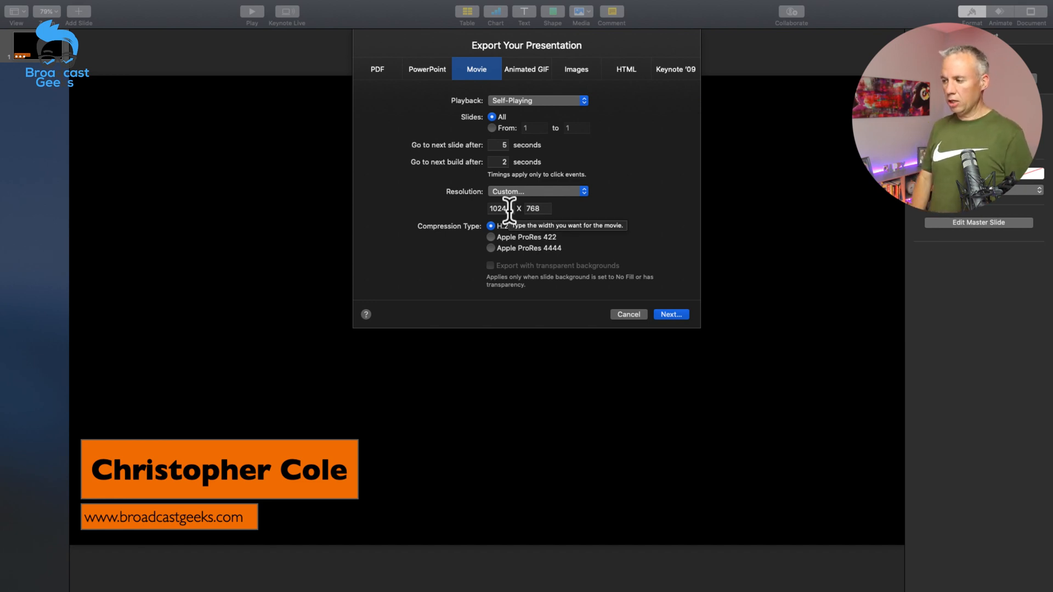
{"action": "left_click_drag", "start_coordinate": [509, 208], "coordinate": [480, 211]}
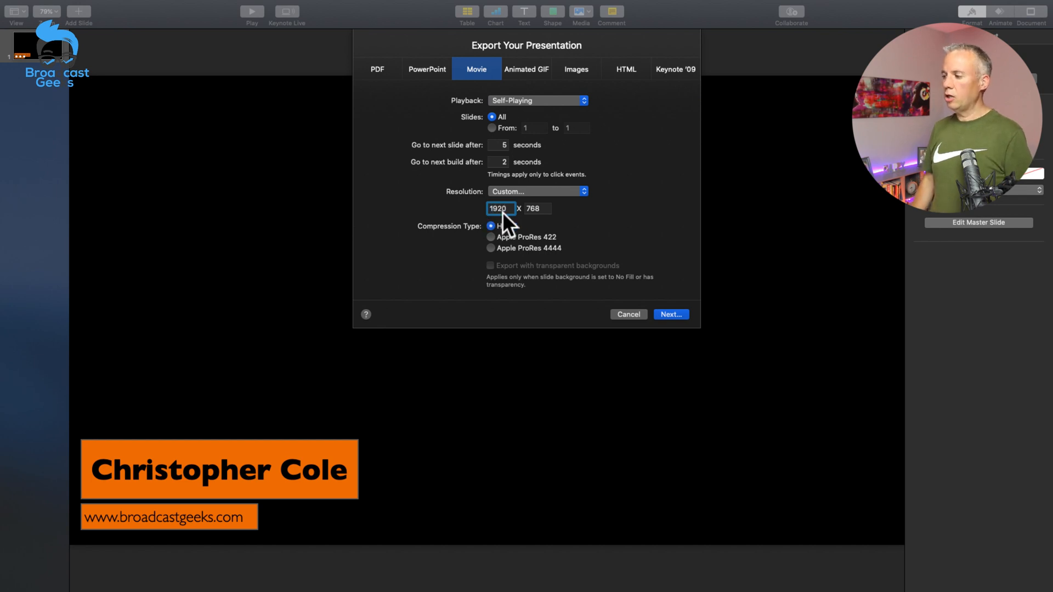
{"action": "double_click", "coordinate": [534, 209]}
{"action": "type", "text": "1080"}
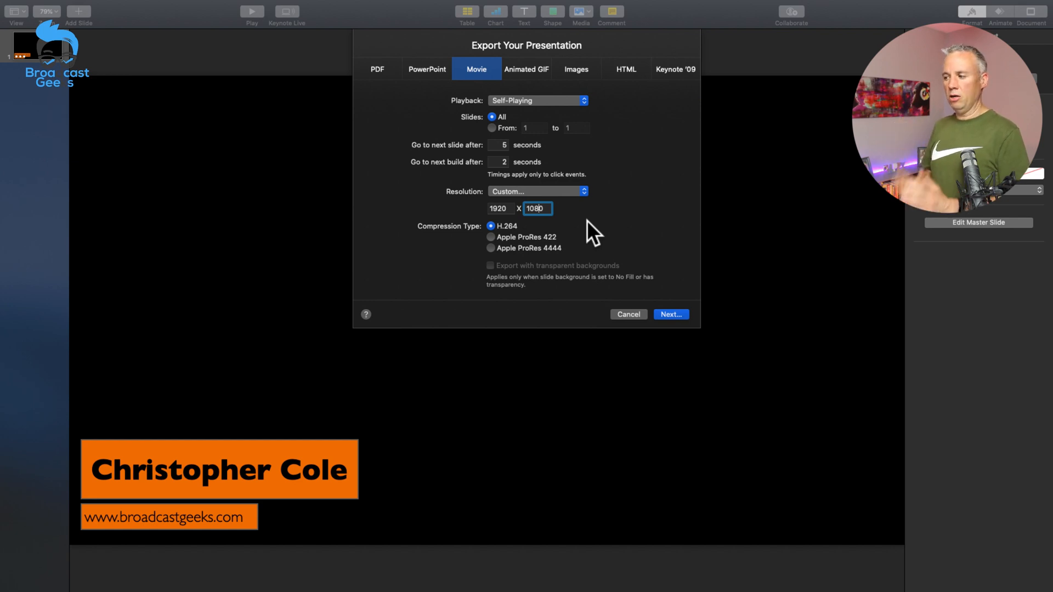
Step: Choose Apple ProRes 4444 compression with transparent backgrounds for the movie and continue to the save settings
{"action": "left_click", "coordinate": [592, 222]}
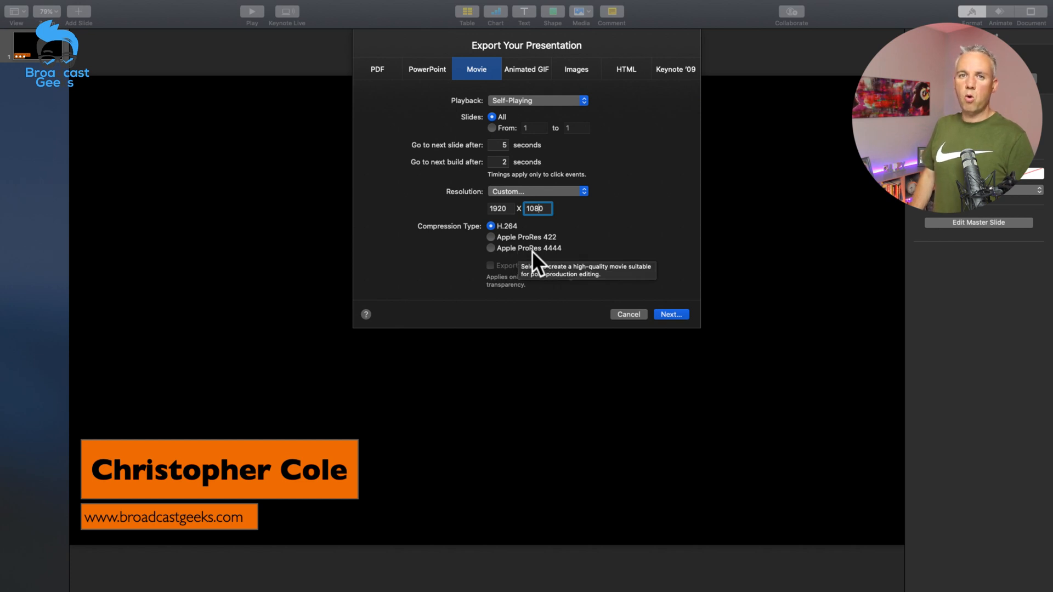
{"action": "left_click", "coordinate": [491, 248]}
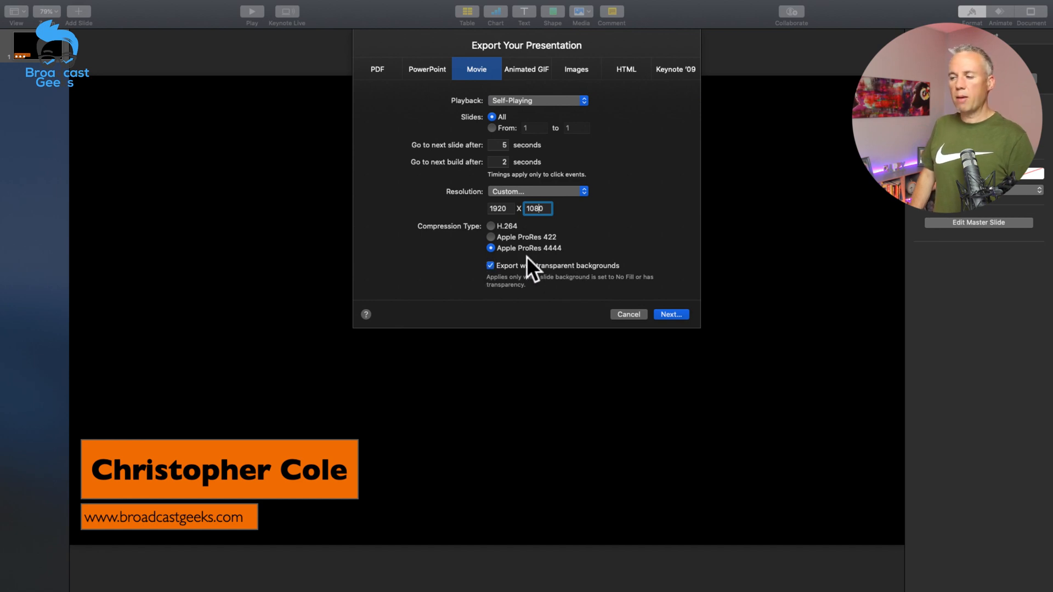
{"action": "left_click", "coordinate": [669, 313]}
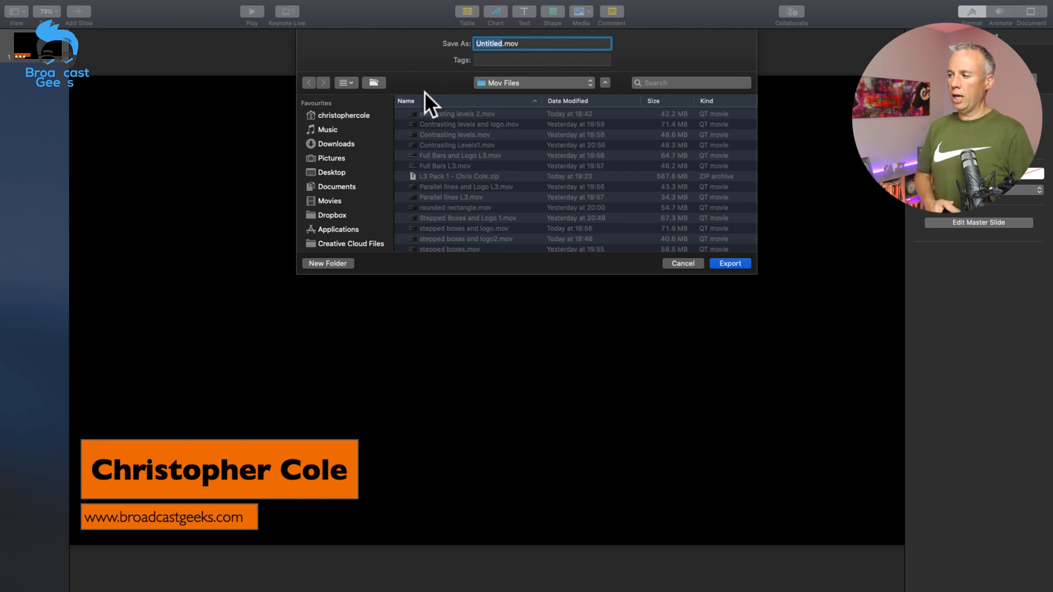
Step: Name the movie "Live Keynote demo.mov" and export it to the Mov Files folder
{"action": "type", "text": "Live "}
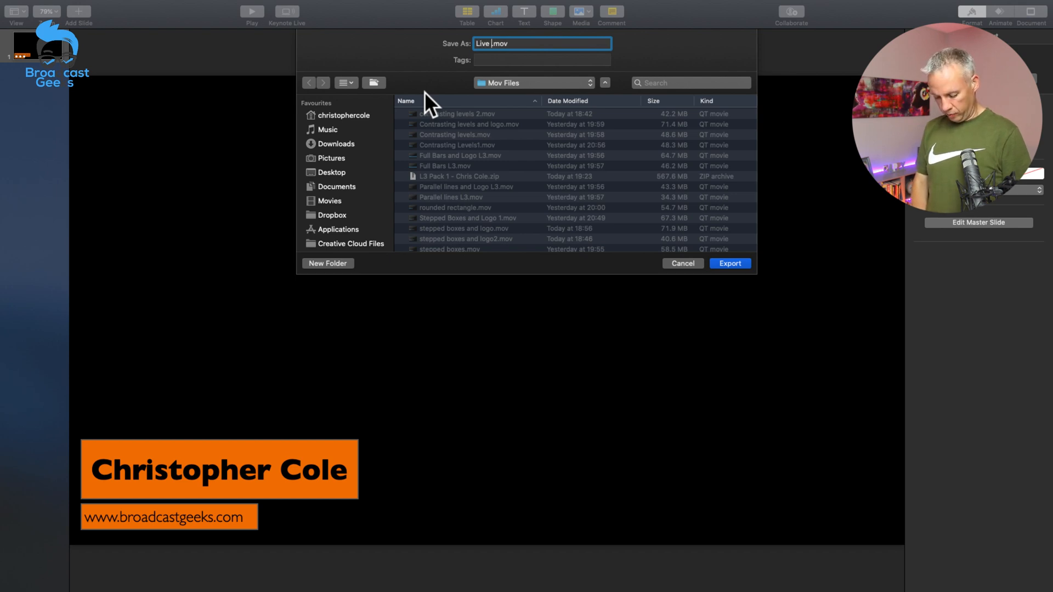
{"action": "type", "text": "Keynot"}
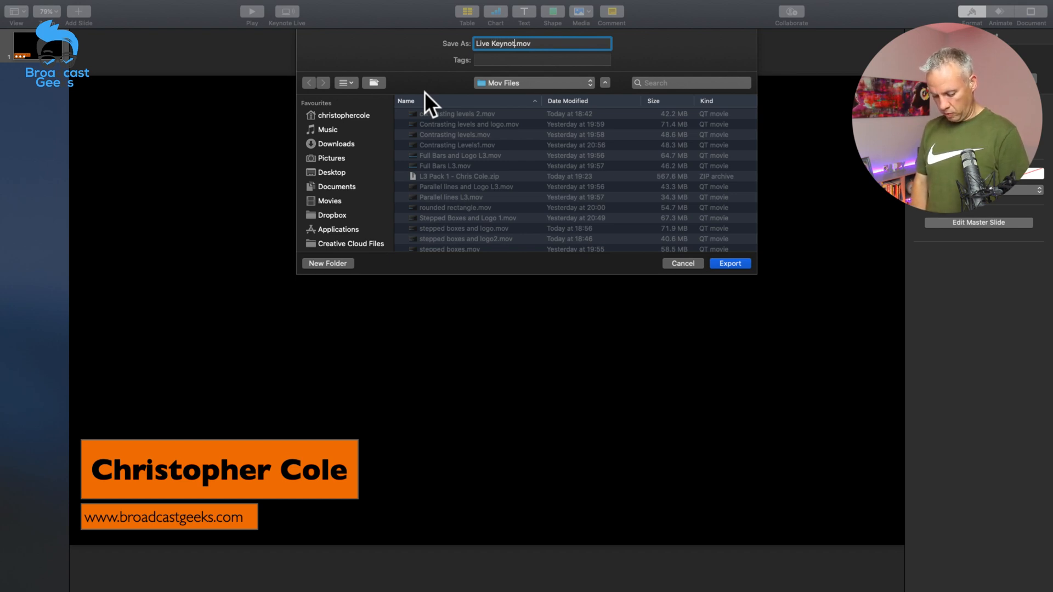
{"action": "type", "text": "e demo"}
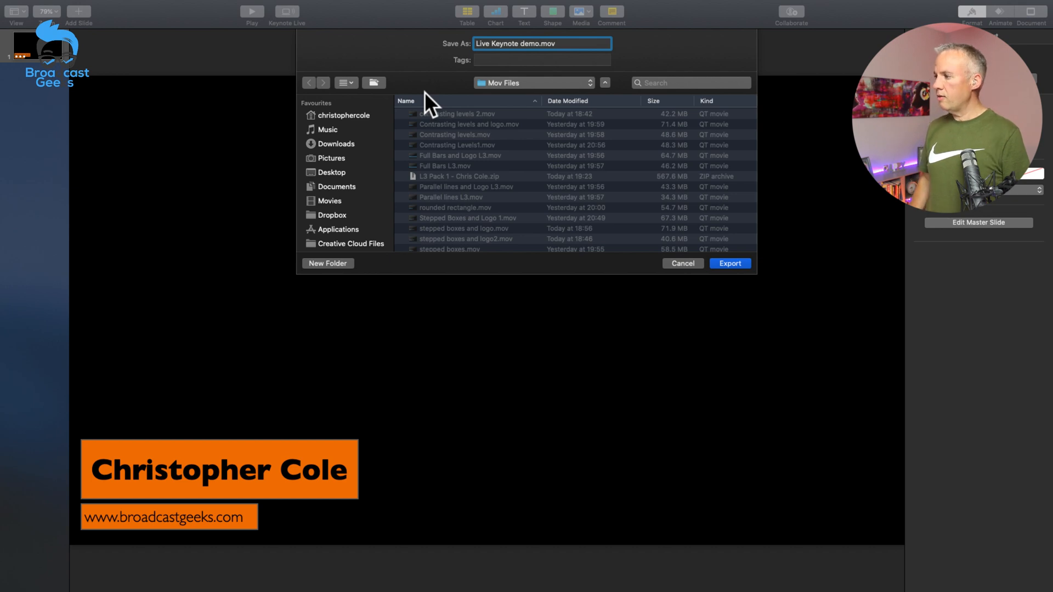
{"action": "left_click", "coordinate": [728, 265]}
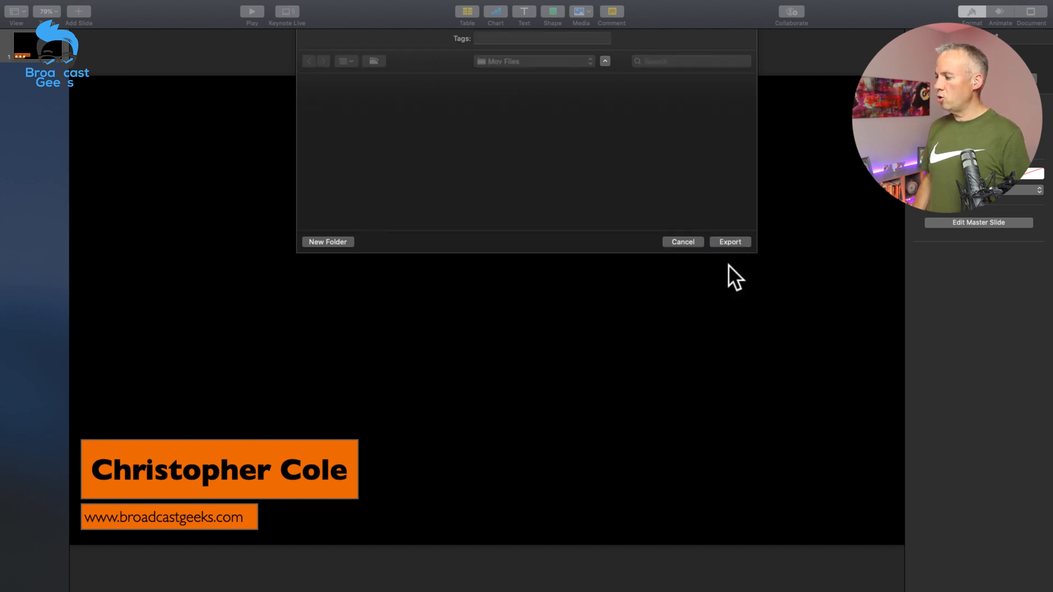